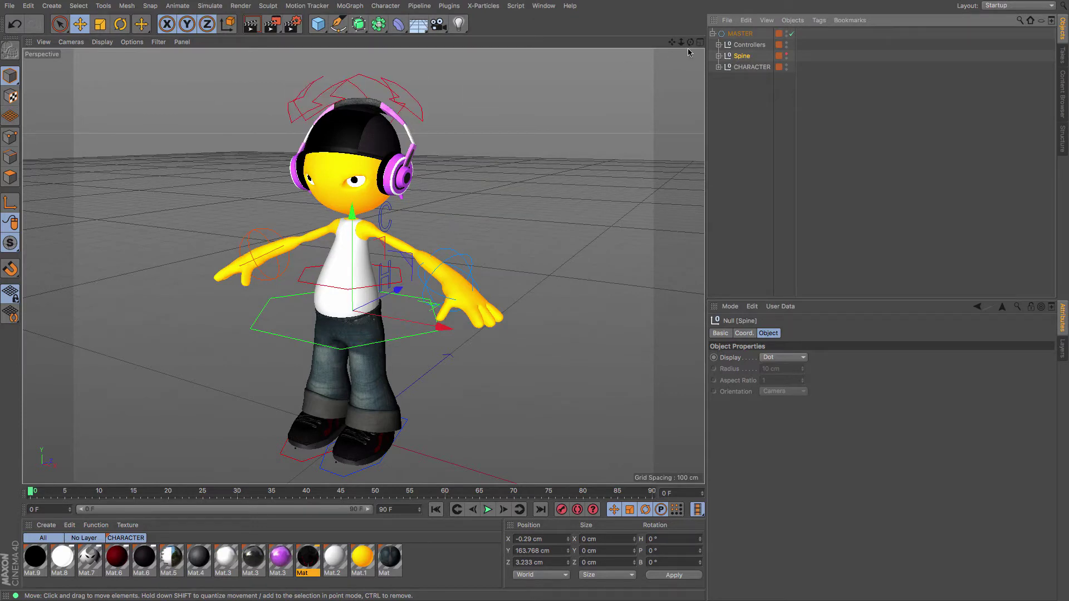
- Play the timeline forward and stop playback to check its current length
left_click_drag(691, 43, 632, 143)
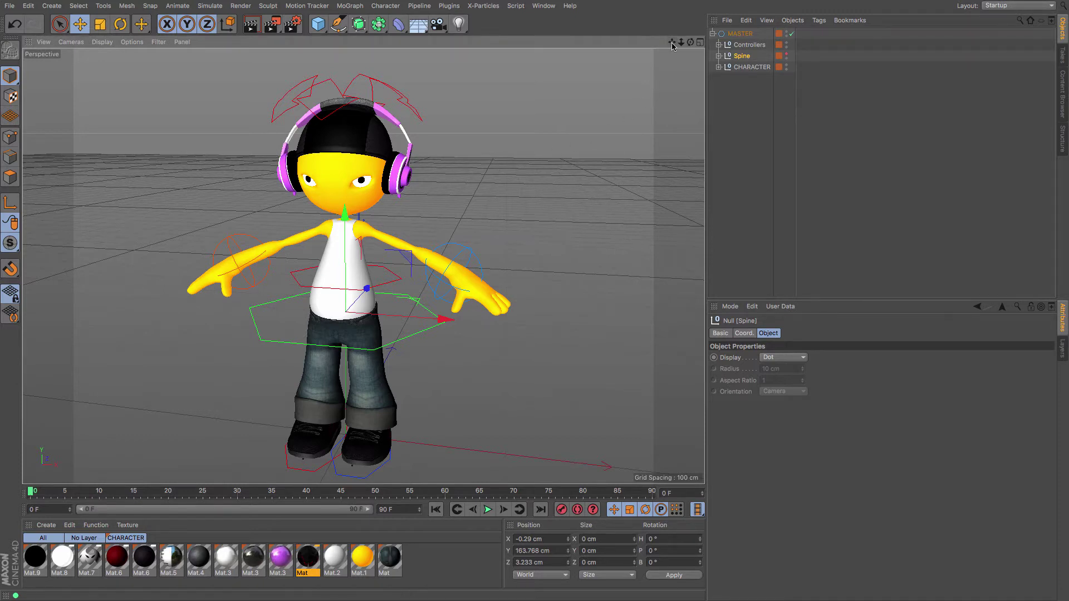
left_click_drag(672, 44, 672, 45)
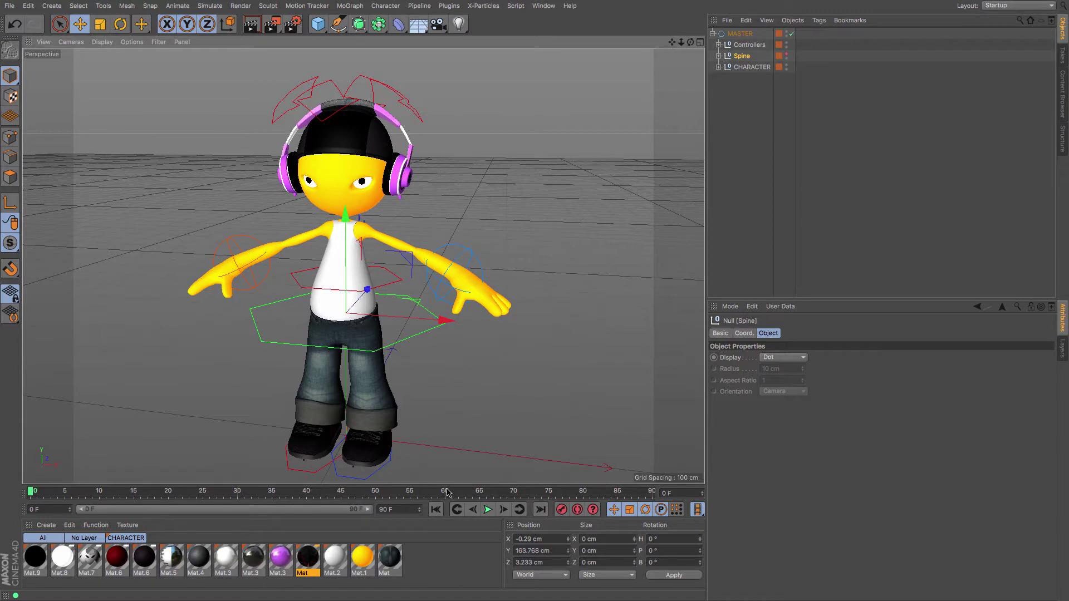
left_click(488, 510)
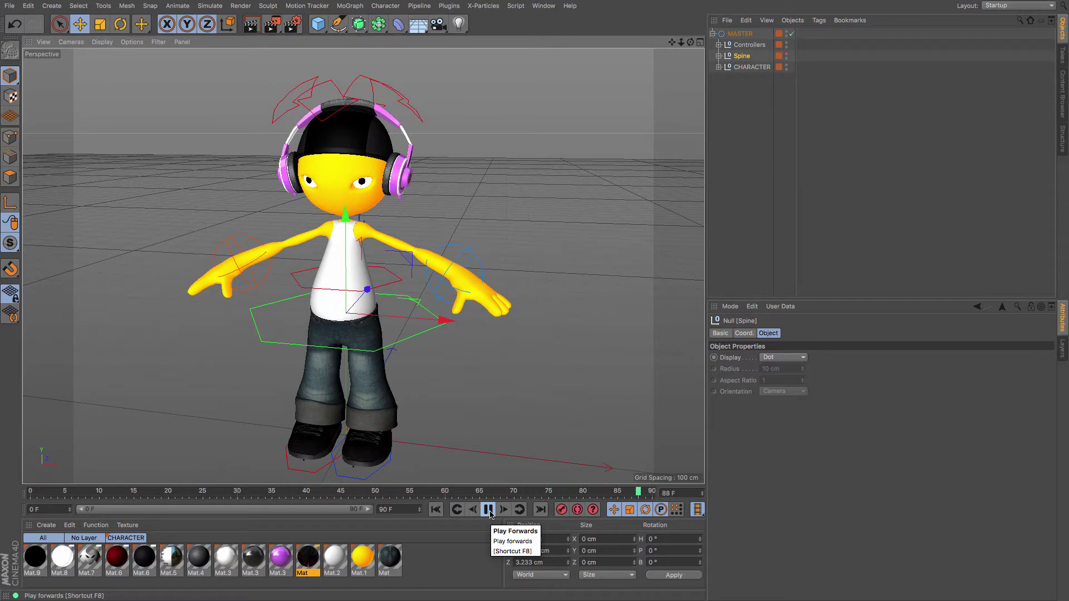
left_click(489, 510)
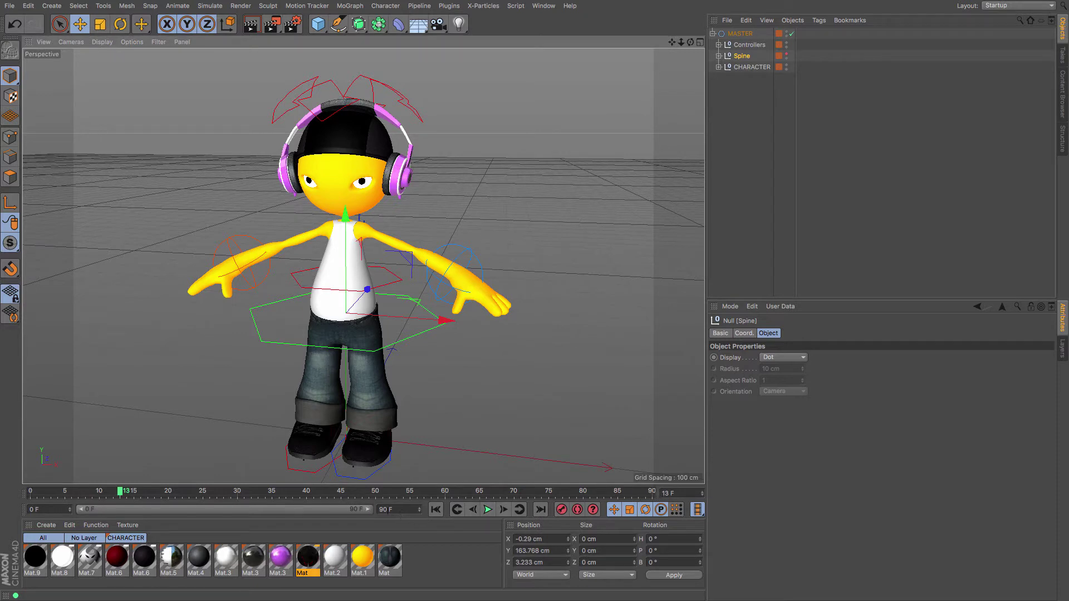
- Set the project length to 110 frames, extend the preview range to the end, and return to frame 0
left_click_drag(389, 511, 345, 512)
type("11")
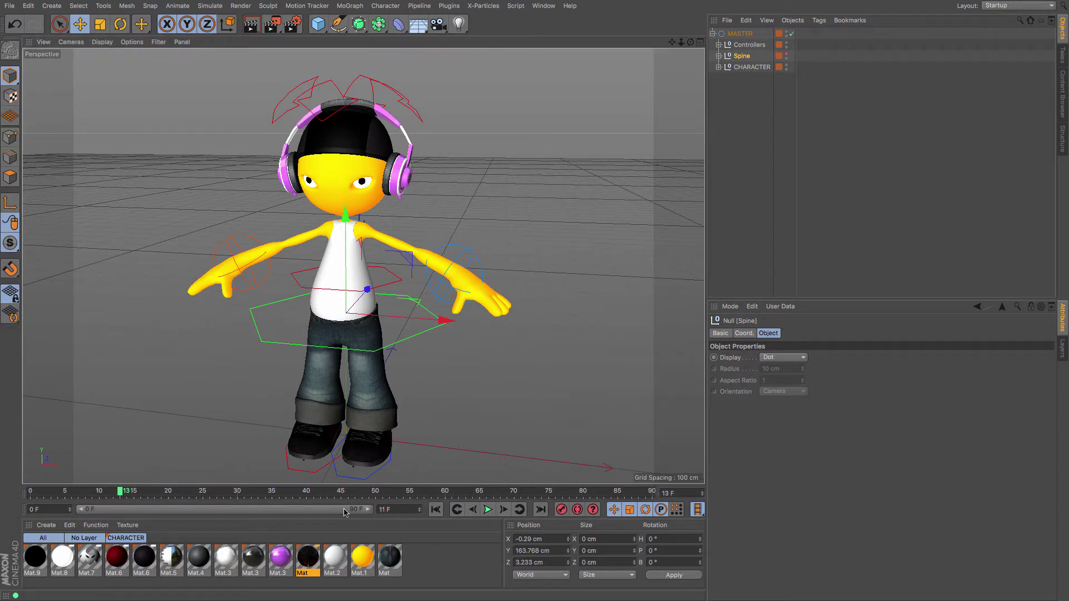
type("0")
key("Return")
left_click_drag(321, 510, 370, 509)
left_click_drag(103, 492, 31, 492)
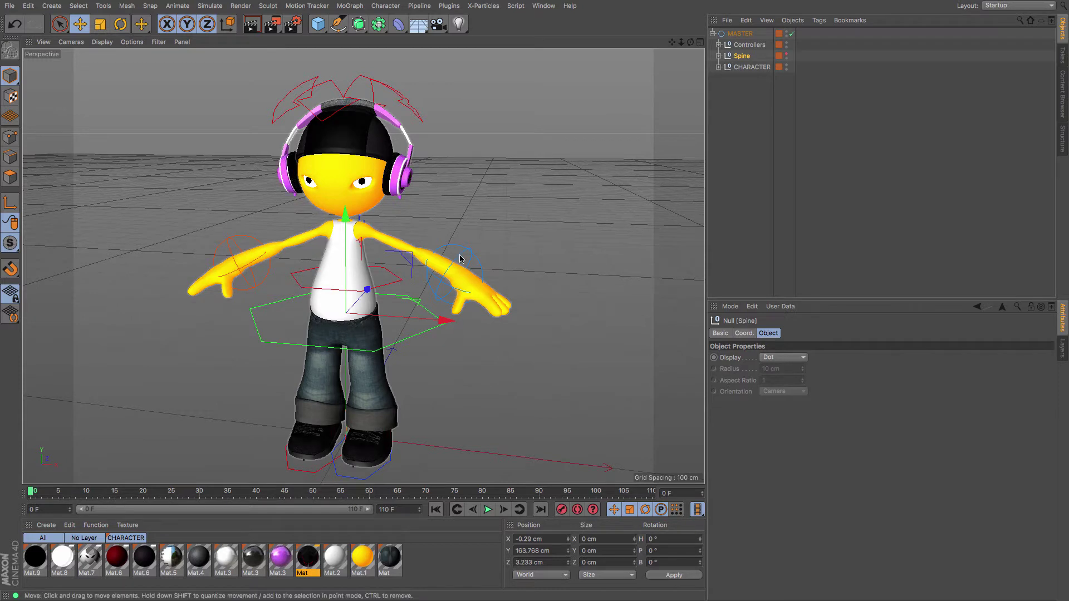
- Lower the character's left arm controller to about X 75 cm, Y 155 cm and rotate the hand downward beside the hip
left_click(449, 295)
left_click(75, 28)
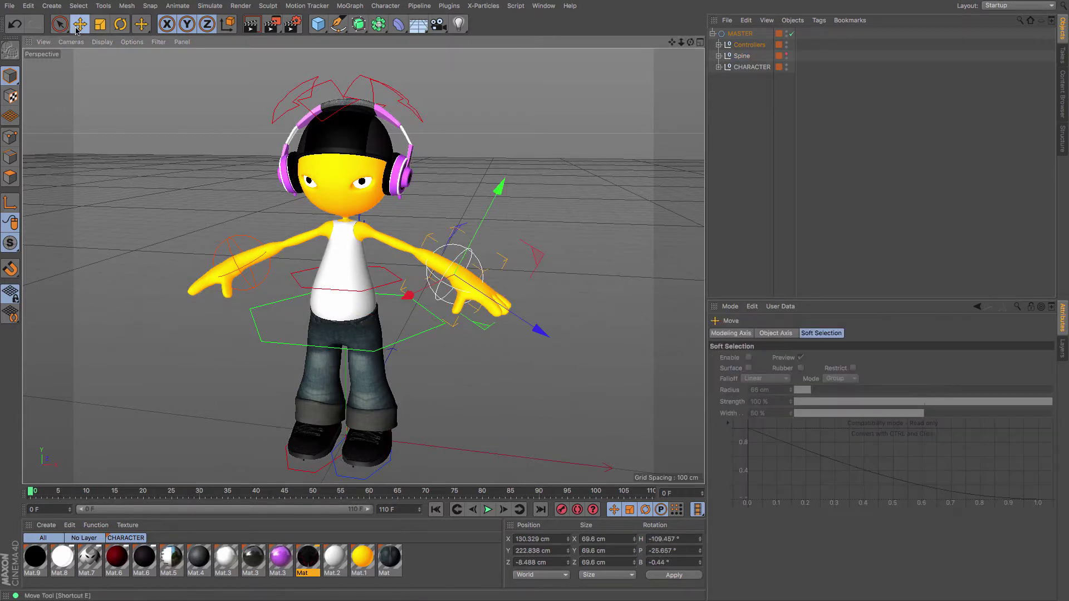
middle_click(420, 94)
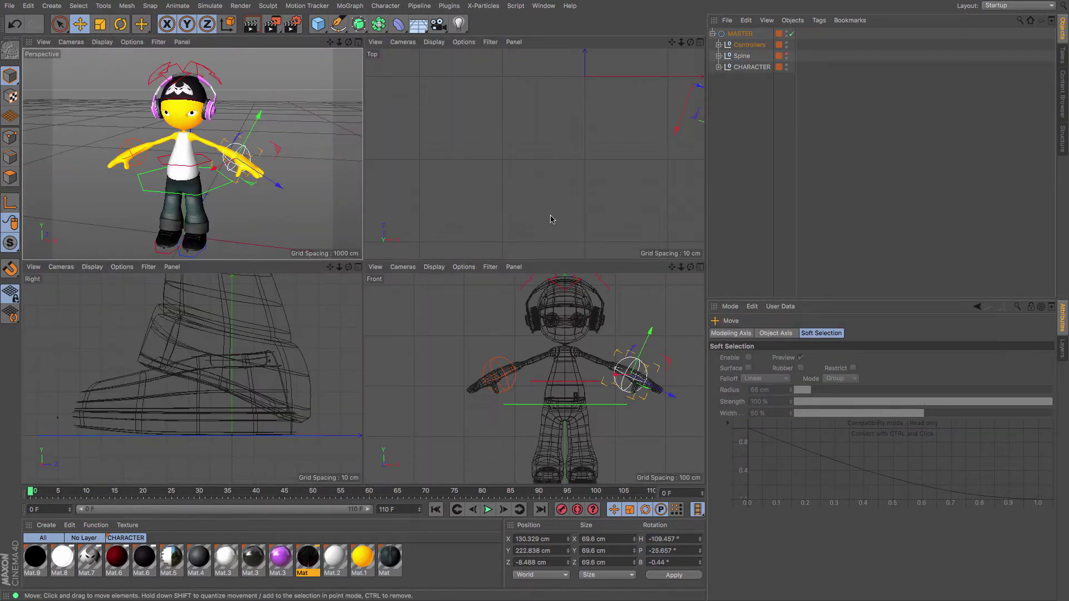
left_click_drag(677, 345, 651, 386)
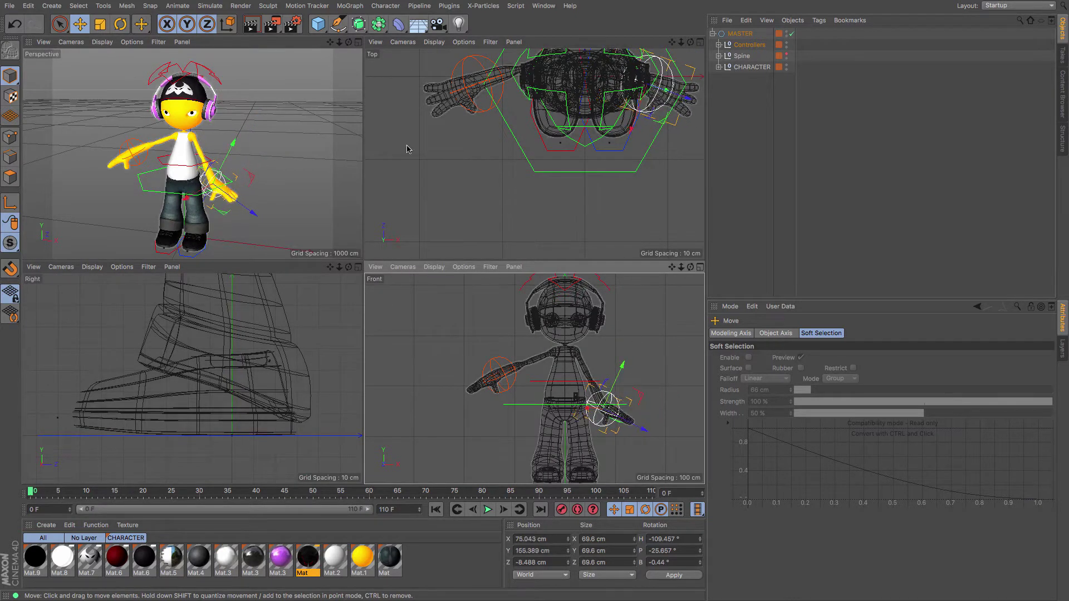
key("r")
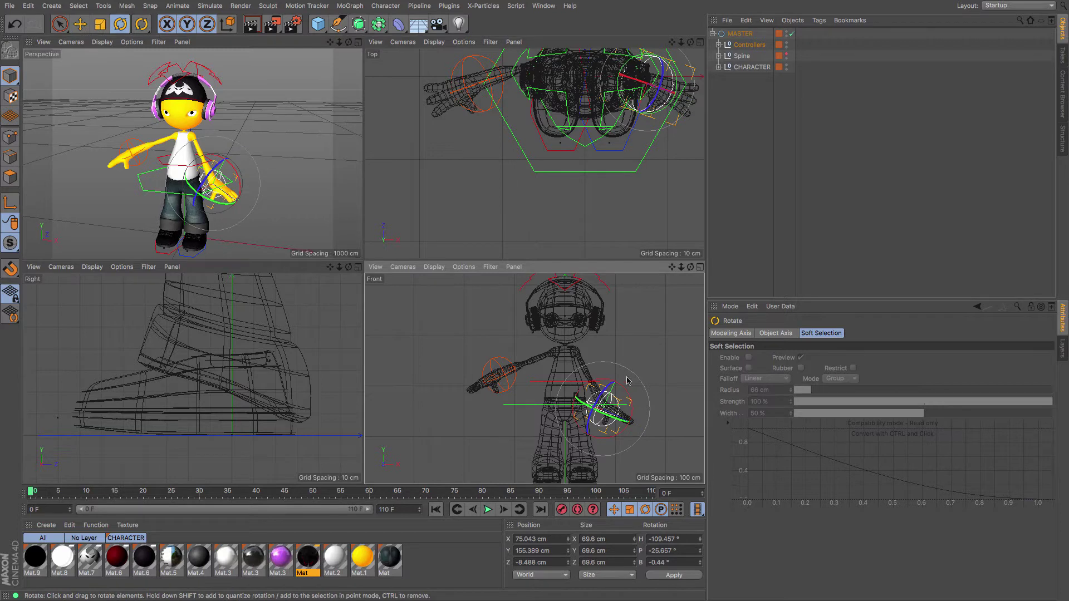
left_click_drag(234, 170, 251, 202)
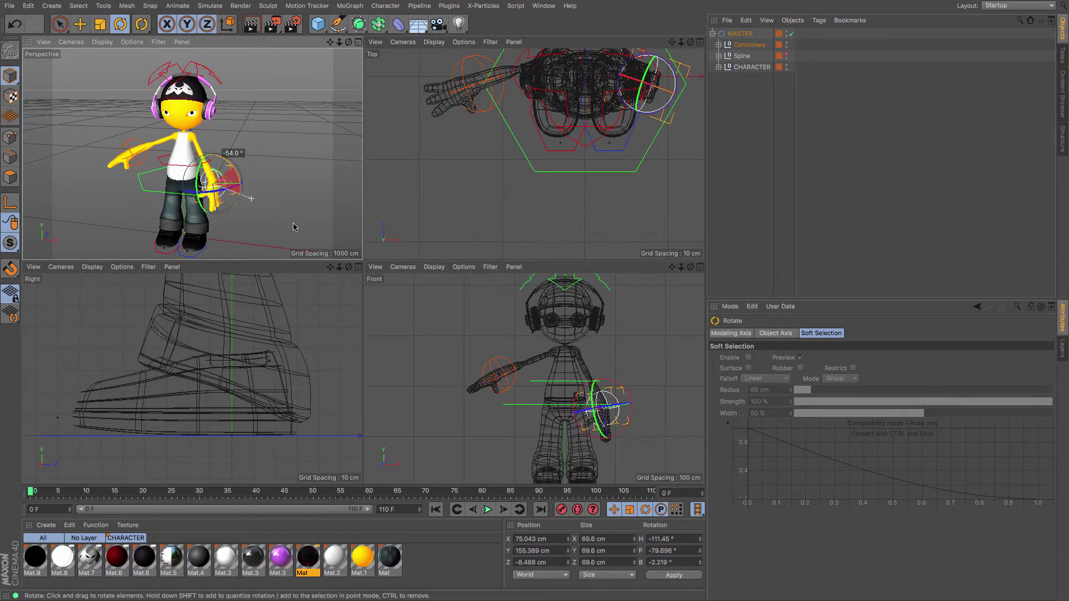
left_click_drag(610, 406, 631, 407)
- Lower the character's right arm controller beside the hip to about X -67 cm, Y 156 cm
left_click(81, 25)
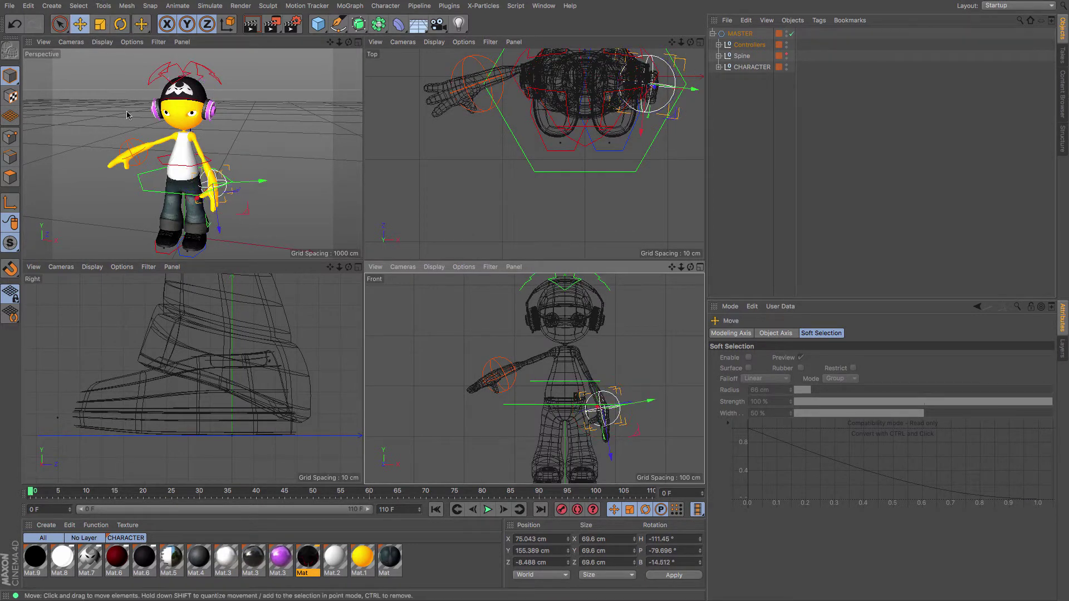
left_click(128, 145)
left_click_drag(435, 319, 482, 389)
key("r")
key("e")
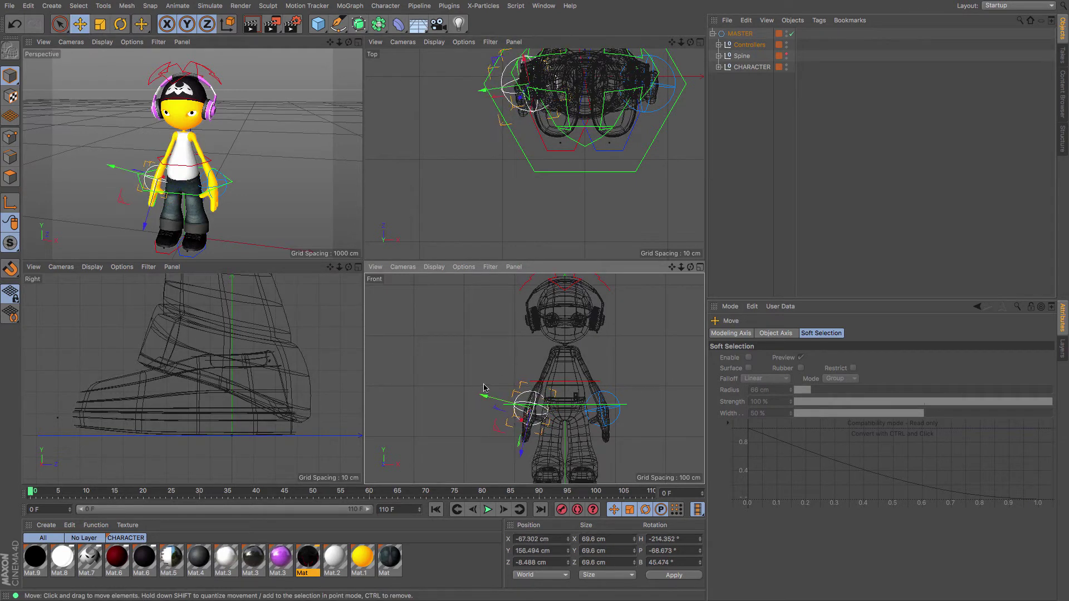
- Set HEAD_CONTROLLER's Blink to 0% and Frown to 49% in its eye controls
left_click(749, 46)
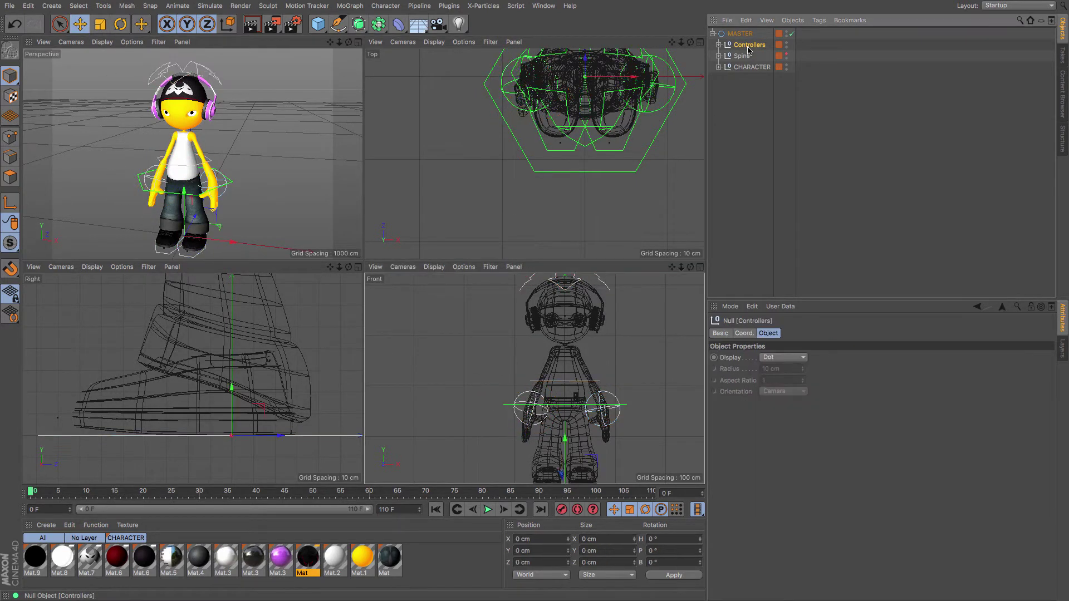
left_click(719, 45)
left_click(779, 89)
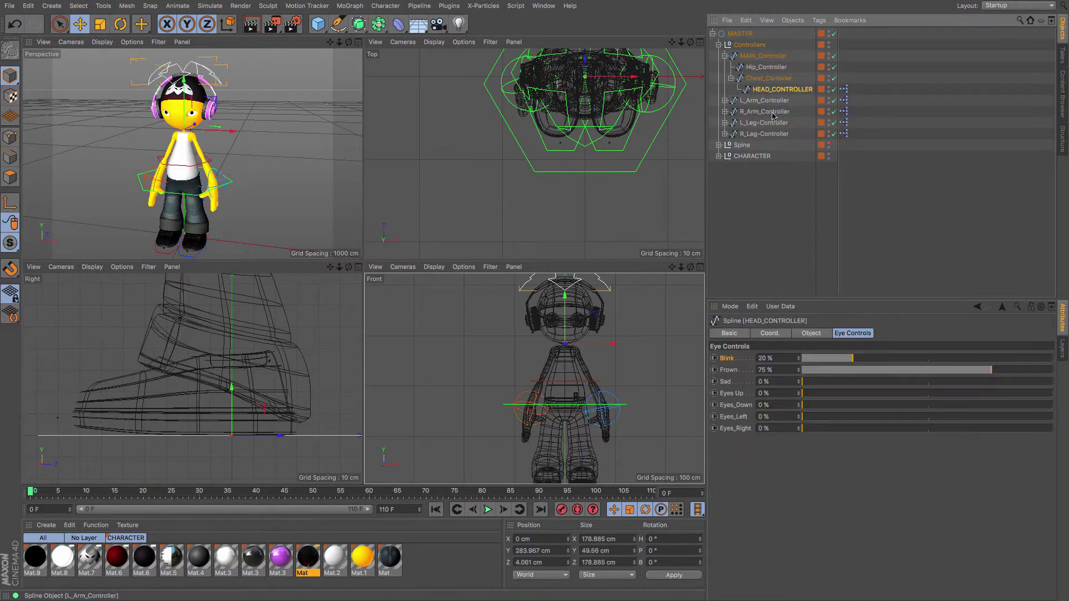
left_click_drag(807, 361, 729, 361)
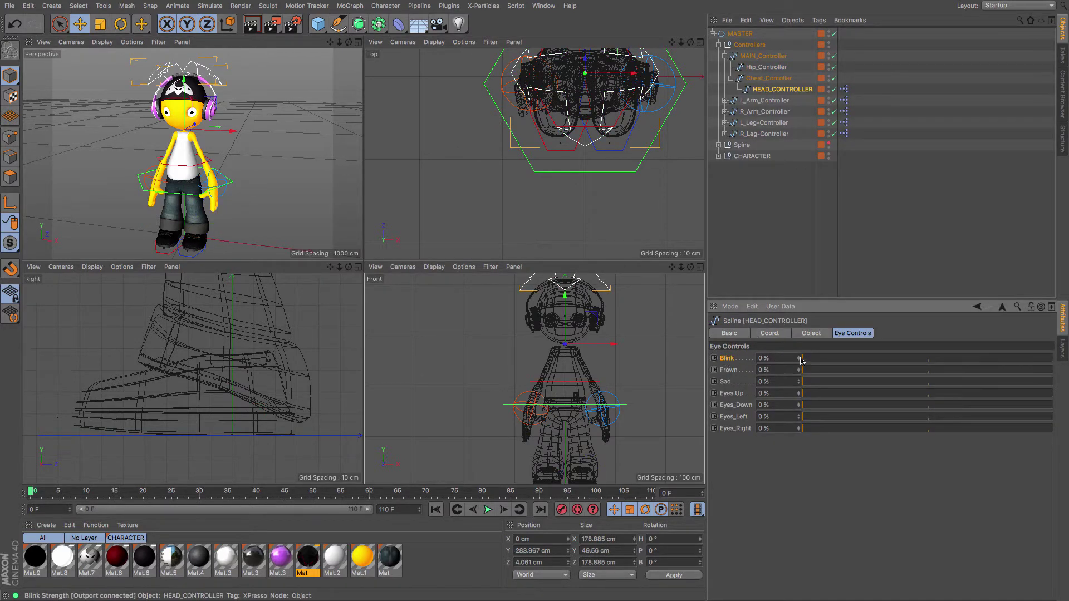
left_click_drag(805, 369, 927, 379)
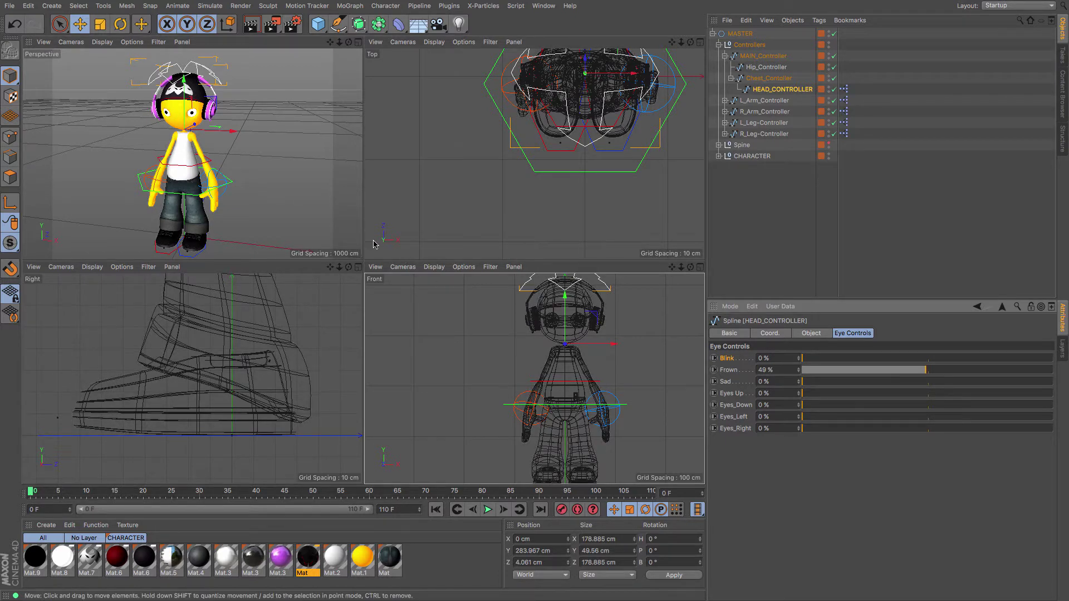
- Maximize the Perspective view and enable Autokeying
left_click(358, 42)
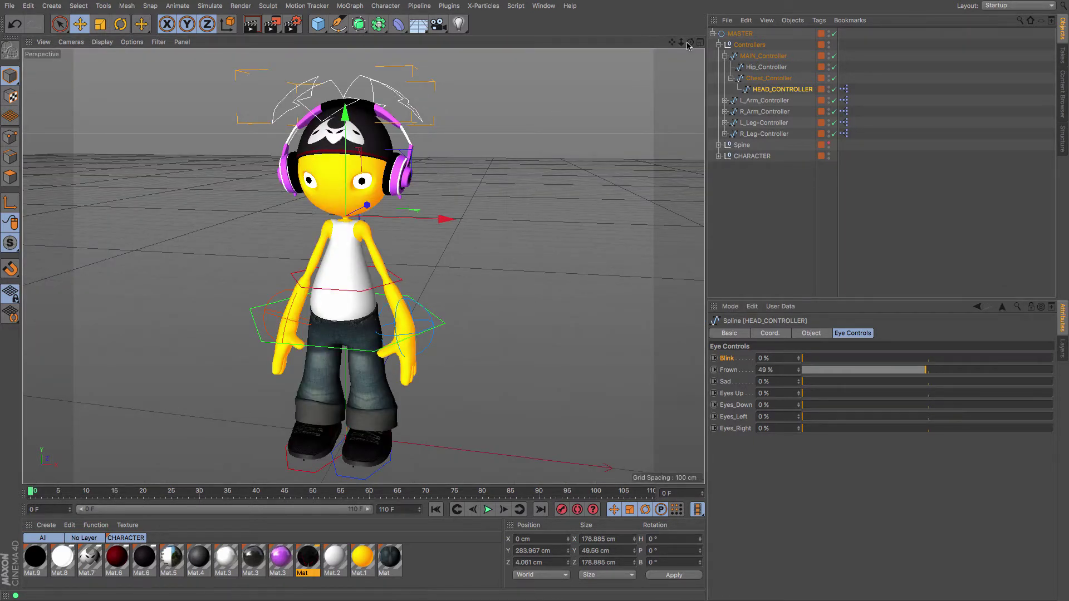
mouse_move(690, 43)
left_mouse_down()
mouse_move(764, 35)
mouse_move(689, 27)
left_mouse_up()
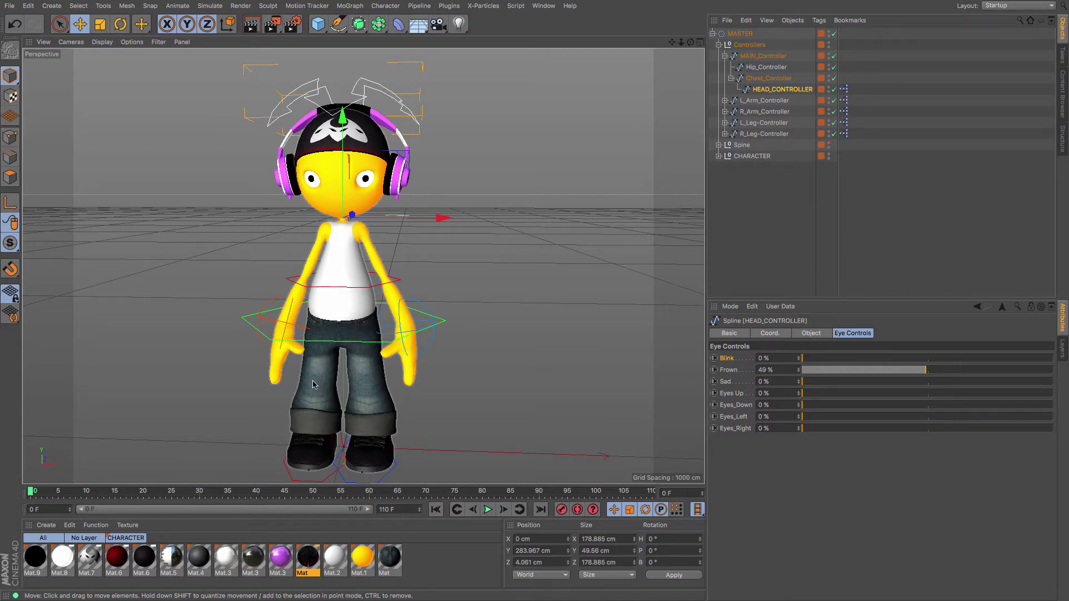
left_click(578, 510)
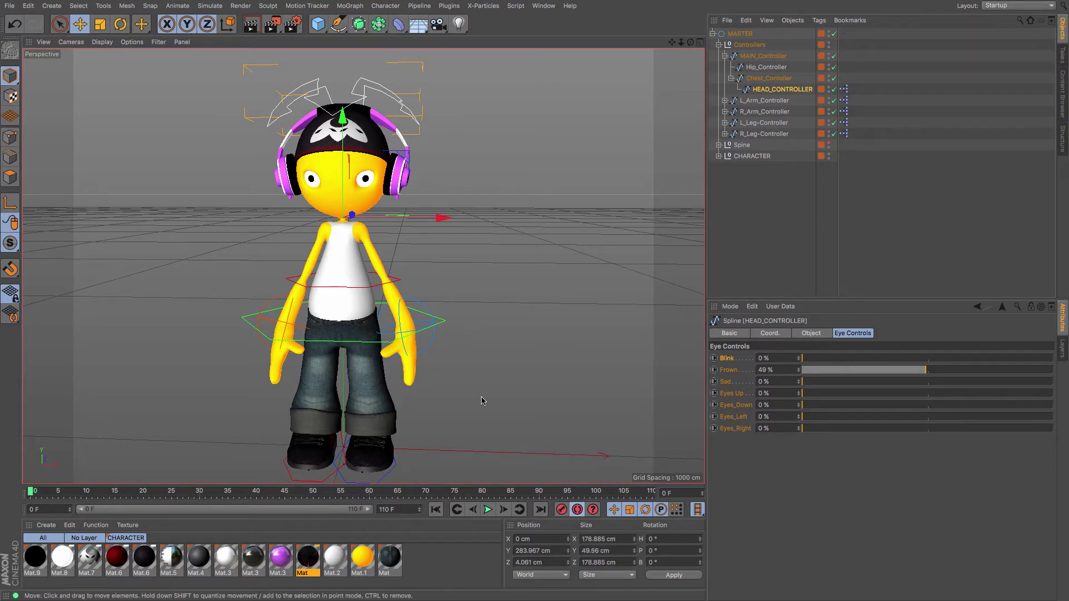
- At frame 5, rotate Chest_Contoller slightly to tilt the character's head and chest
left_click(58, 492)
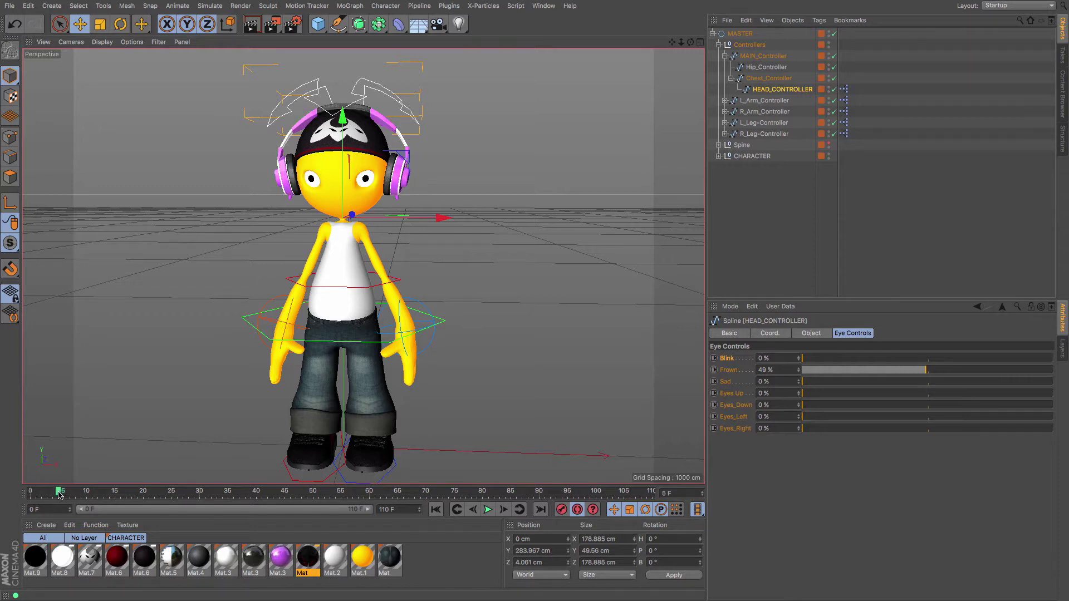
left_click(118, 26)
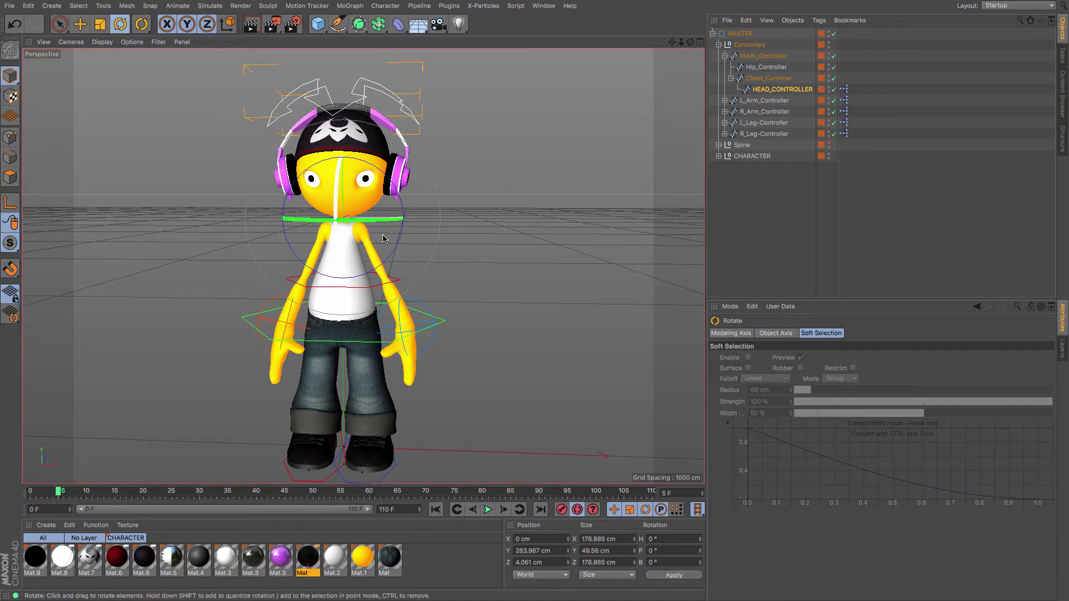
left_click(771, 78)
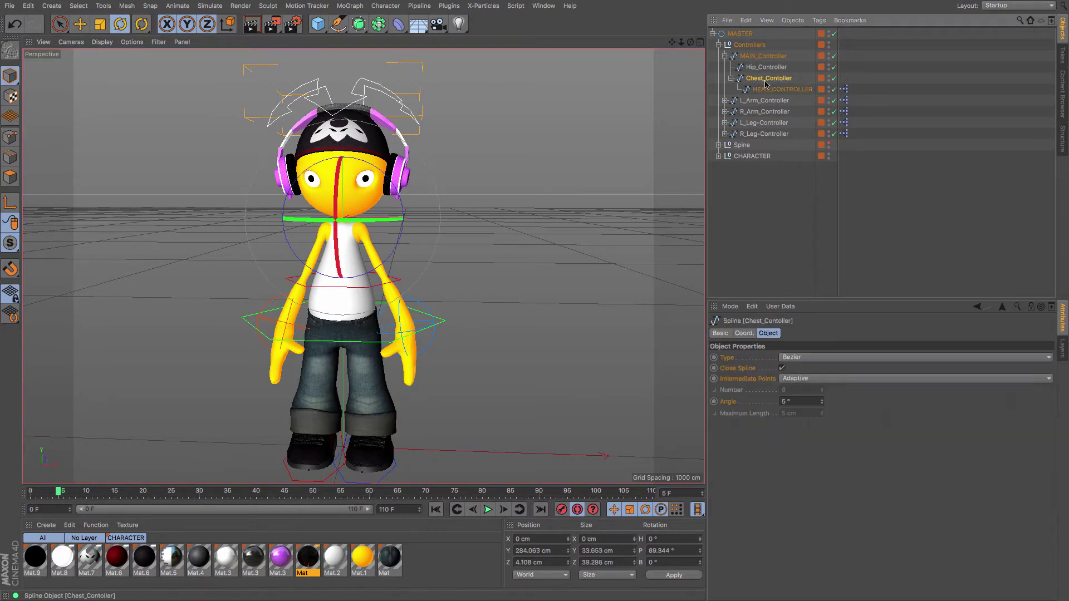
left_click_drag(405, 201, 403, 199)
- At frame 5, nudge the left arm controller slightly down and the right arm controller slightly up
left_click(80, 24)
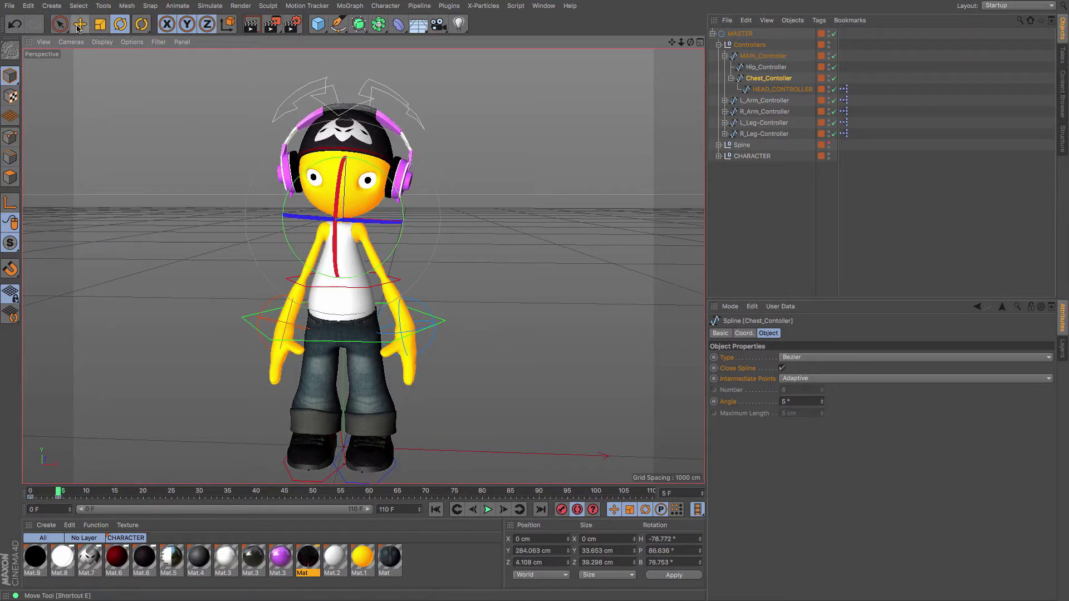
left_click(431, 316)
left_click_drag(461, 303, 459, 307)
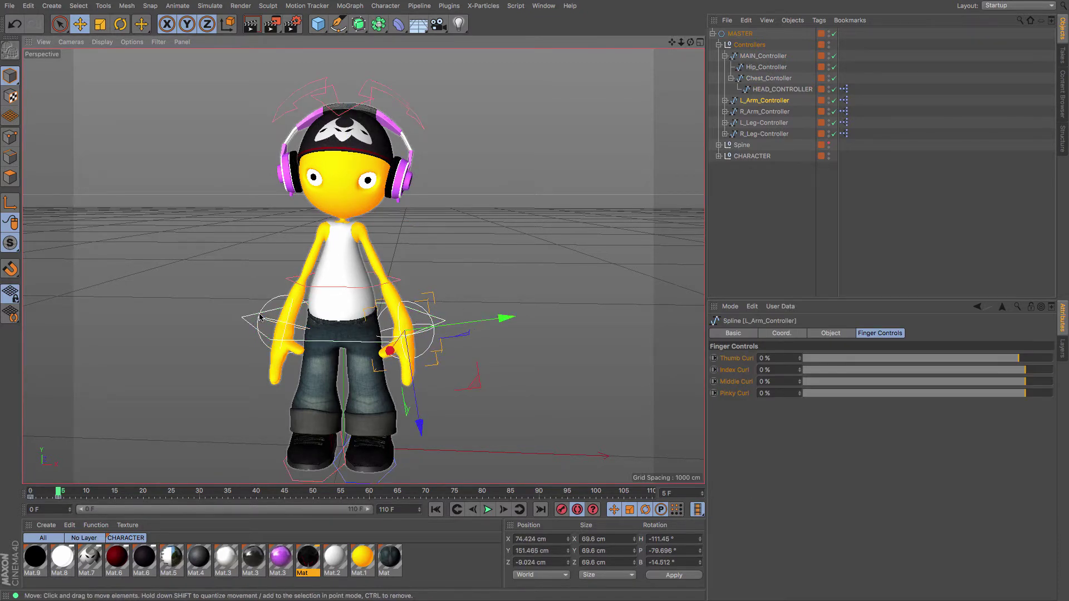
left_click(259, 316)
left_click_drag(224, 417, 227, 416)
- At frame 20, rotate Chest_Contoller so the character's head leans toward its right shoulder
mouse_move(58, 496)
left_mouse_down()
mouse_move(15, 497)
mouse_move(57, 499)
left_mouse_up()
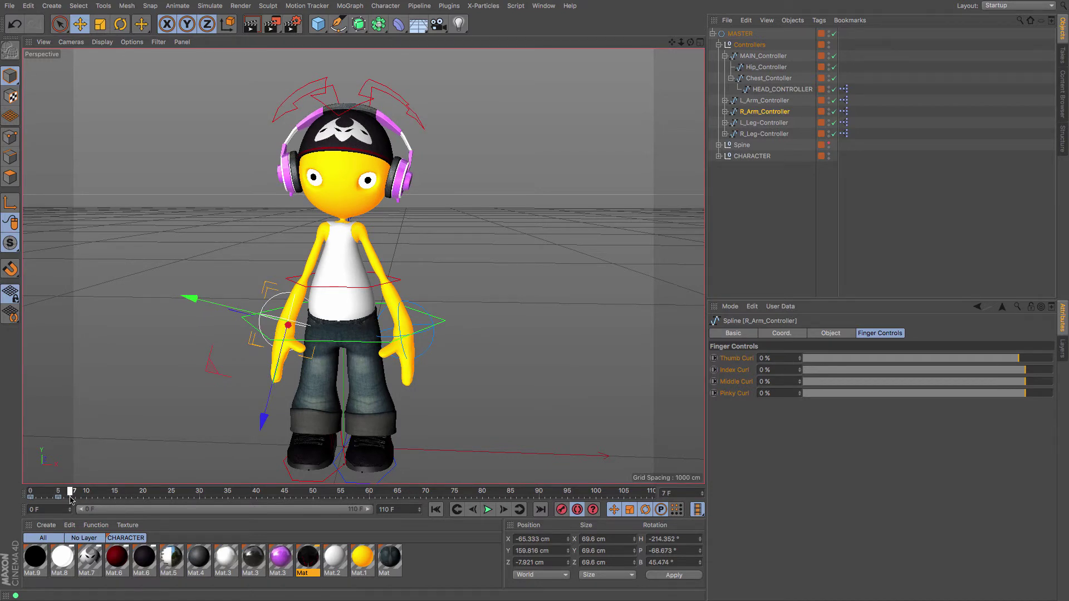
mouse_move(70, 499)
left_mouse_down()
mouse_move(4, 496)
mouse_move(70, 497)
left_mouse_up()
mouse_move(139, 498)
left_mouse_down()
mouse_move(1, 488)
mouse_move(140, 497)
left_mouse_up()
left_click(776, 79)
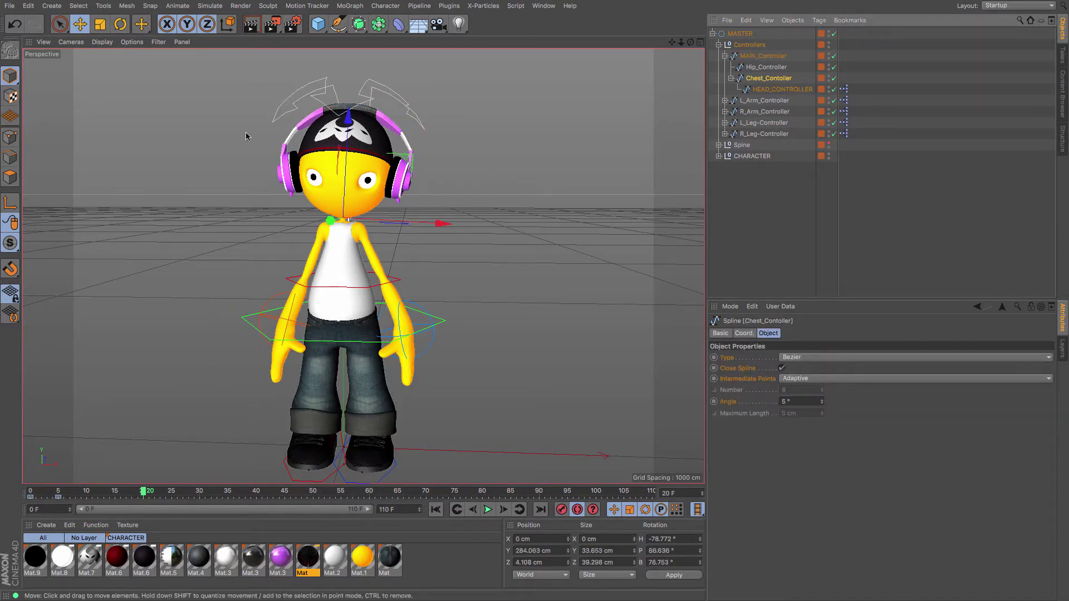
key("r")
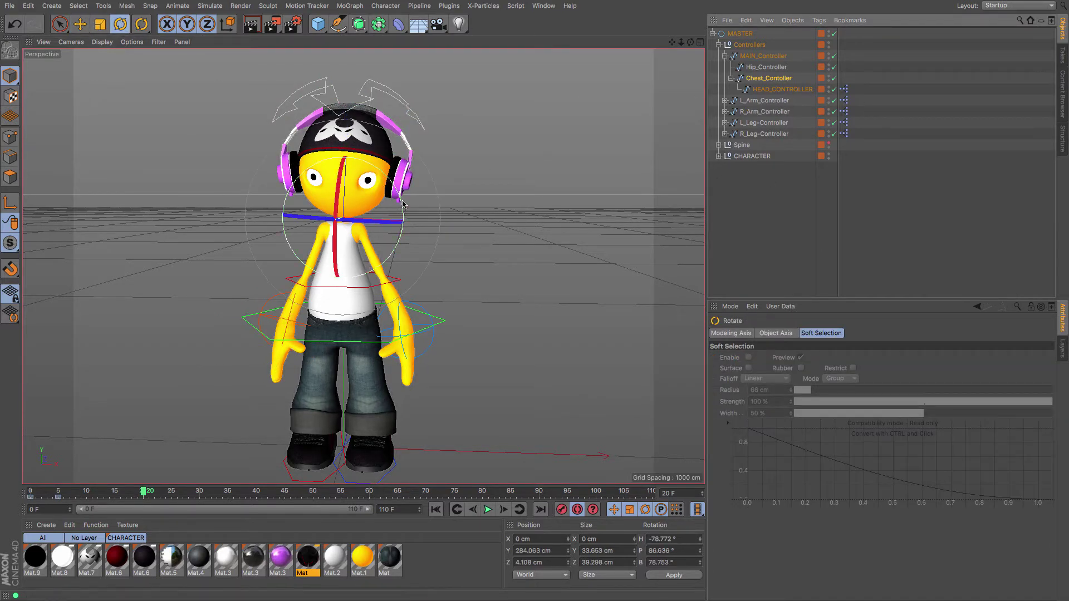
left_click_drag(401, 199, 434, 207)
key("e")
key("ctrl+z")
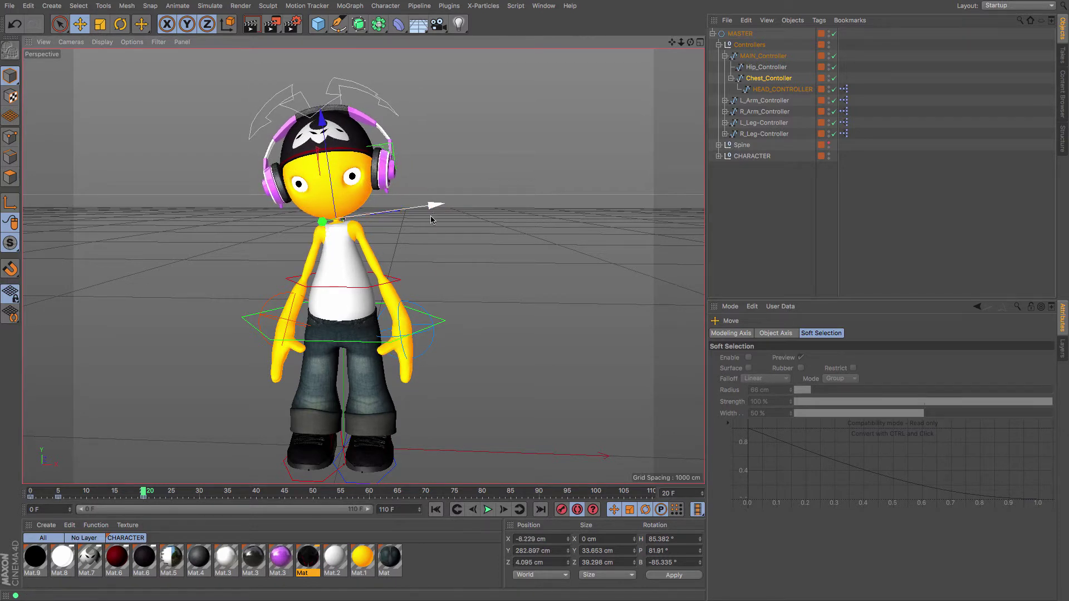
- At frame 20, rotate L_Arm_Controller so the left hand points upward with its palm facing forward
left_click(431, 322)
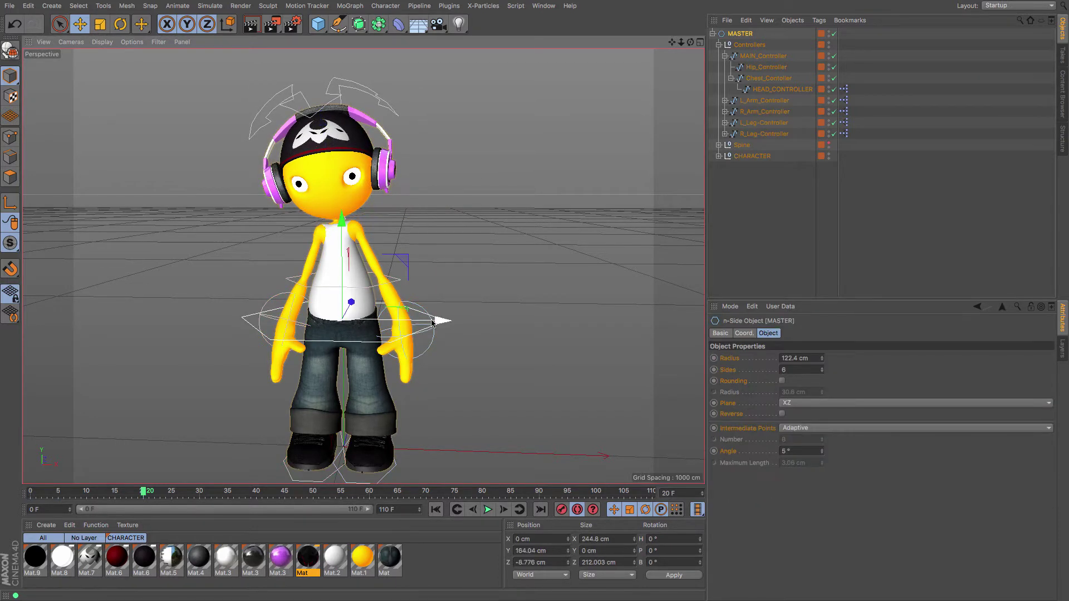
left_click(764, 101)
left_click(119, 25)
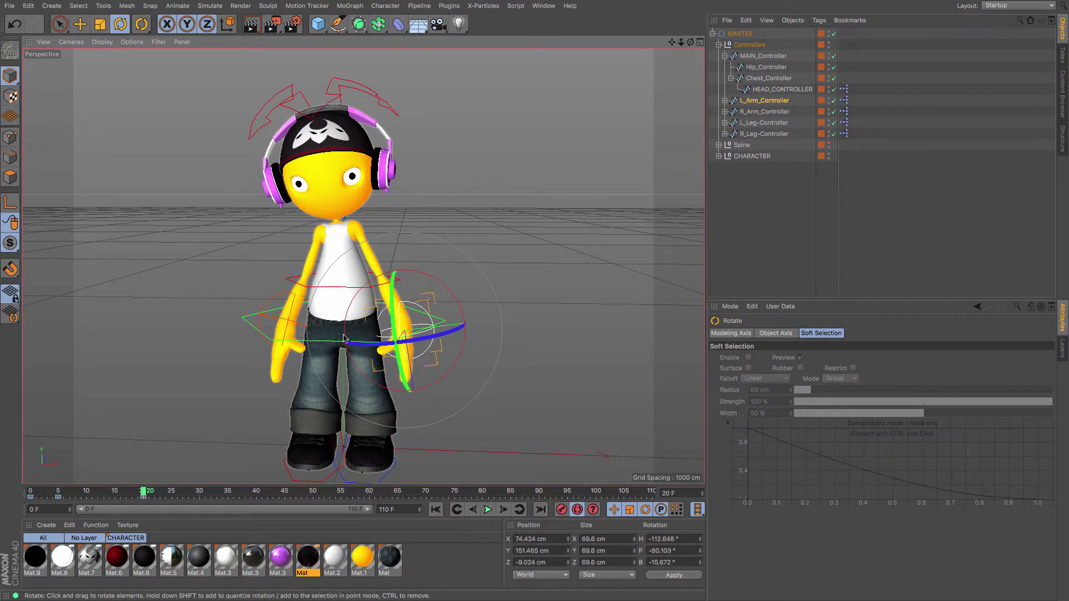
left_click_drag(453, 329, 507, 328)
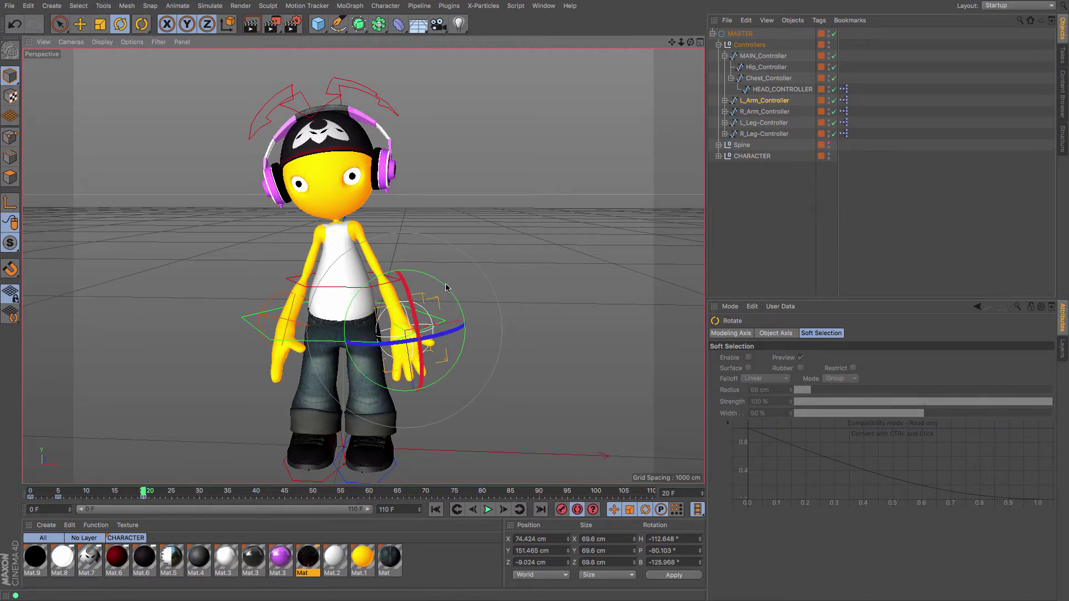
left_click_drag(444, 284, 219, 370)
- Raise L_Arm_Controller beside the head to about X 99 cm, Y 327 cm and rotate the hand slightly inward into a waving pose
left_click(79, 24)
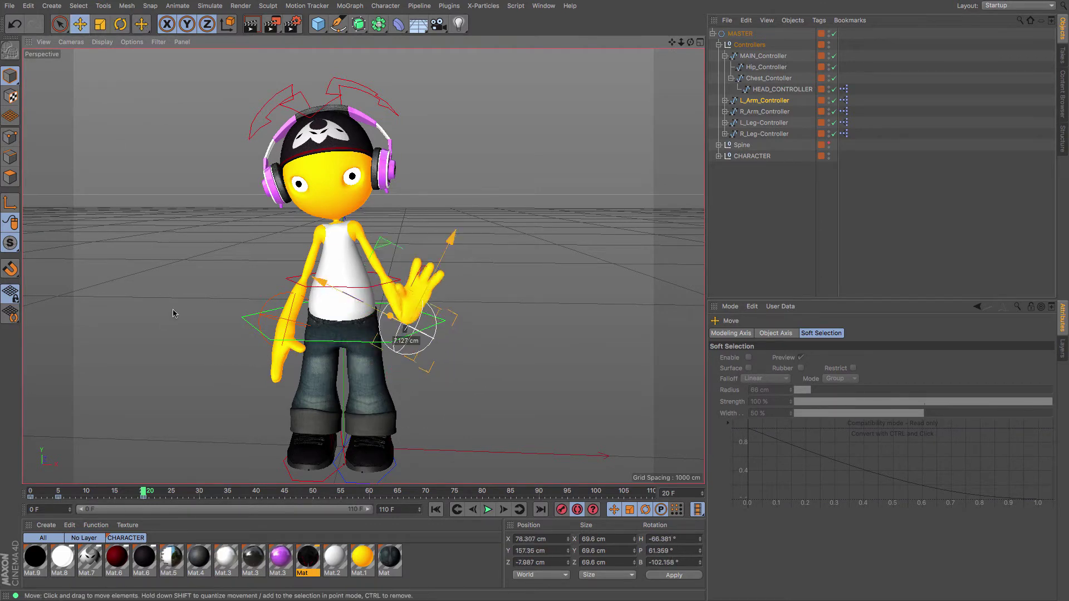
left_click_drag(183, 328, 185, 179)
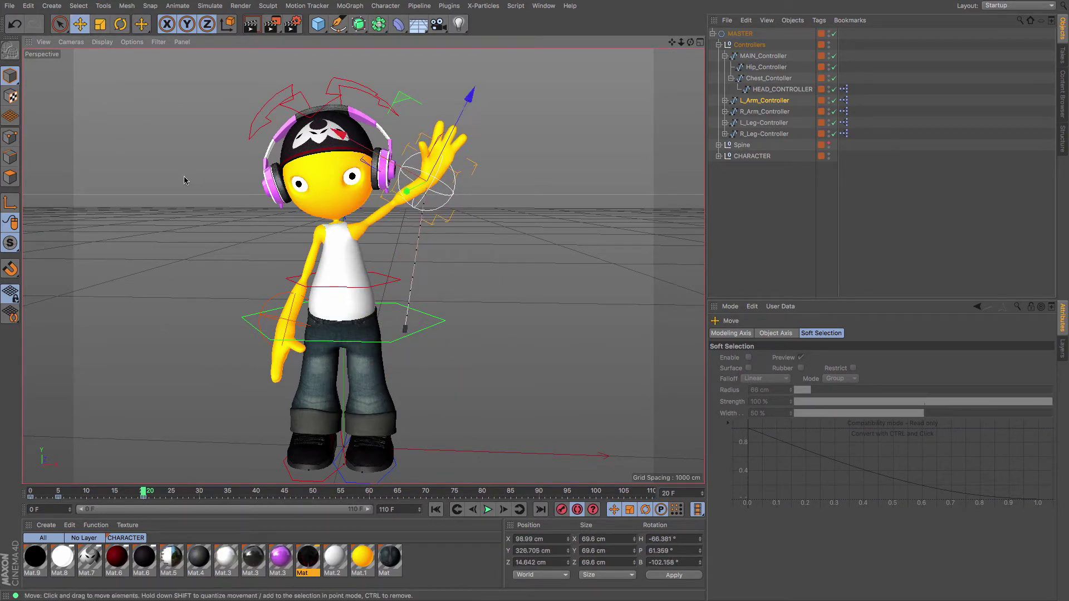
key("r")
left_click_drag(522, 116, 500, 108)
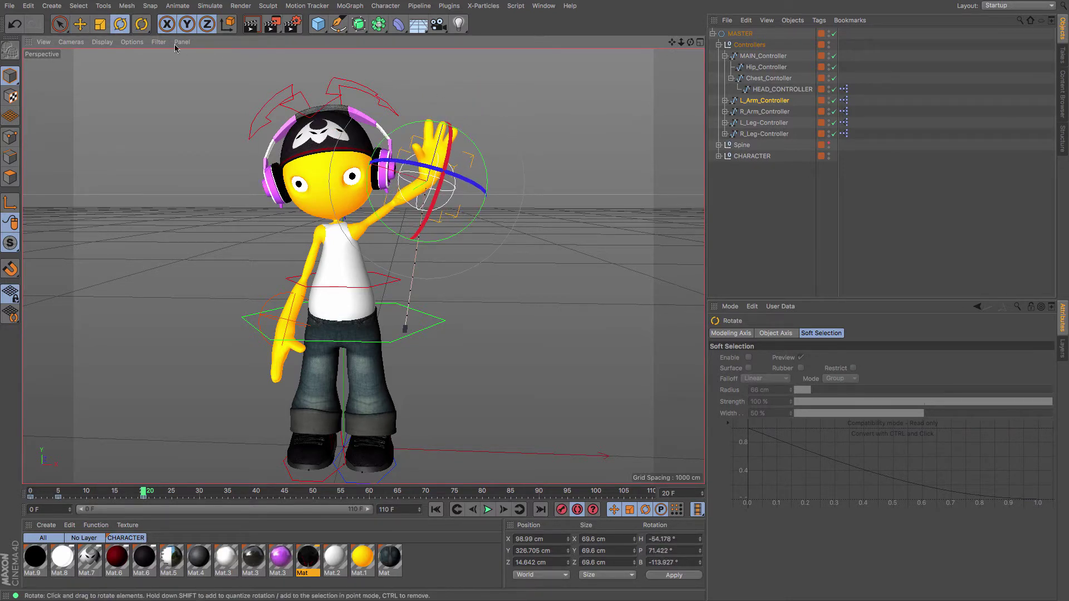
- At frame 20, fine-tune L_Arm_Controller's position beside the head to about X 106 cm, Y 348 cm, Z 11.6 cm, checking it from several views
left_click(80, 24)
left_click_drag(145, 83, 142, 86)
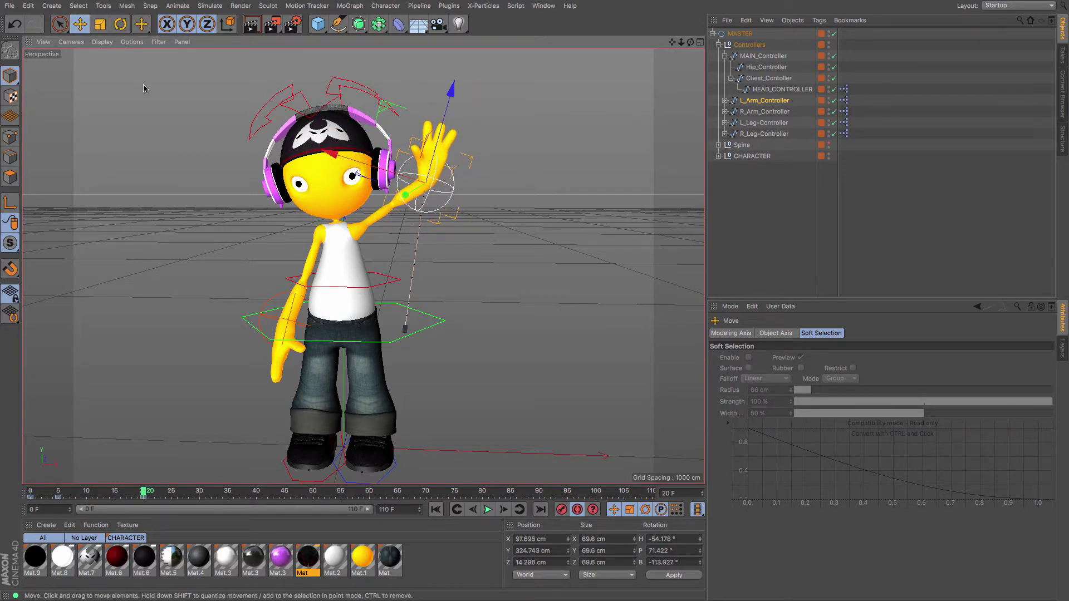
key("F3")
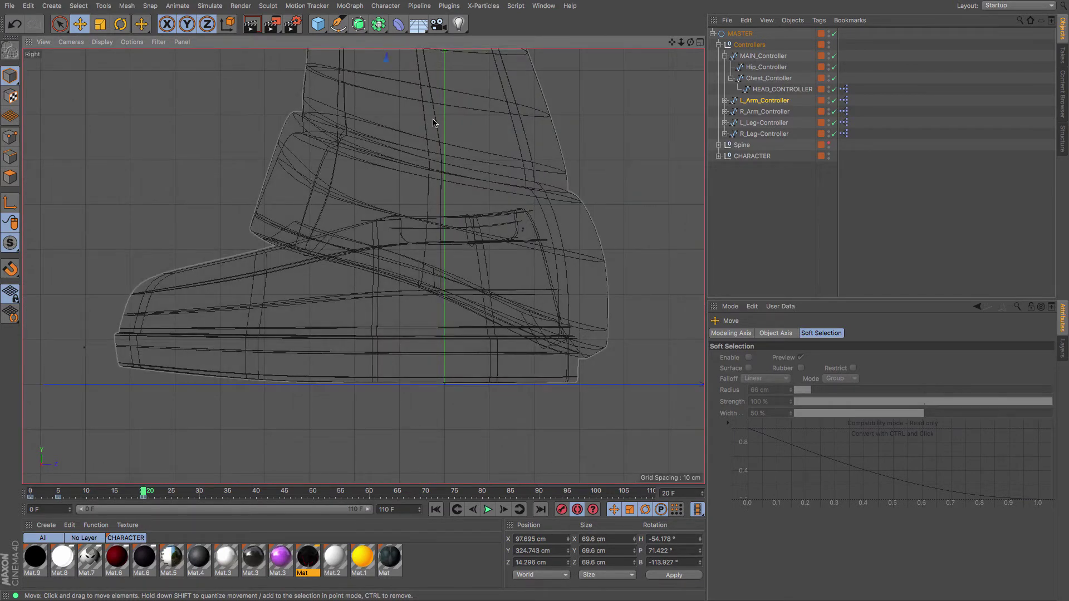
scroll(433, 122, "down", 10)
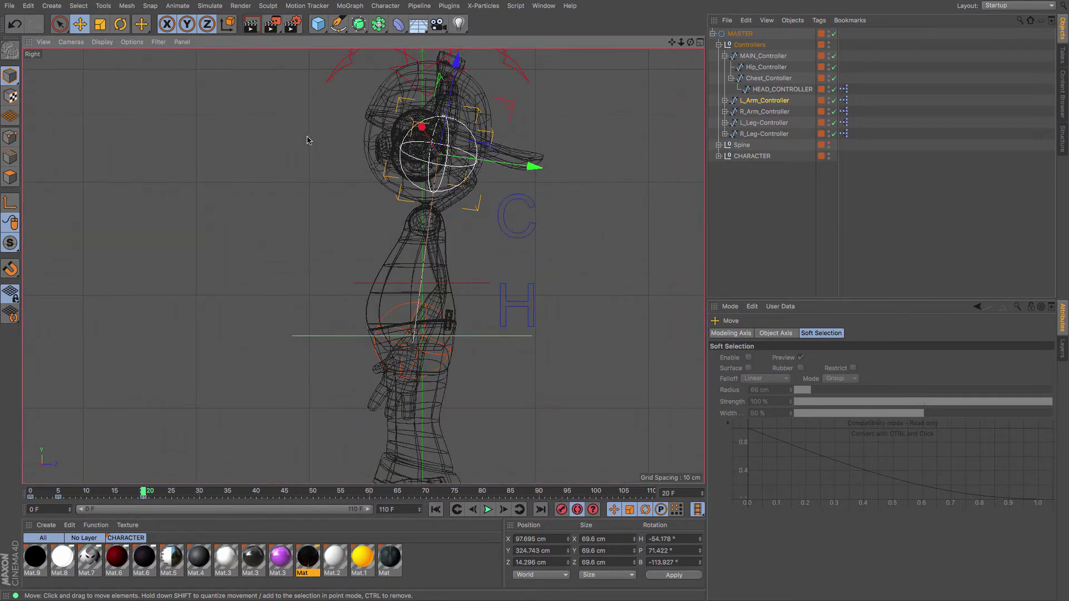
mouse_move(306, 139)
left_mouse_down()
mouse_move(327, 131)
mouse_move(320, 124)
left_mouse_up()
key("F4")
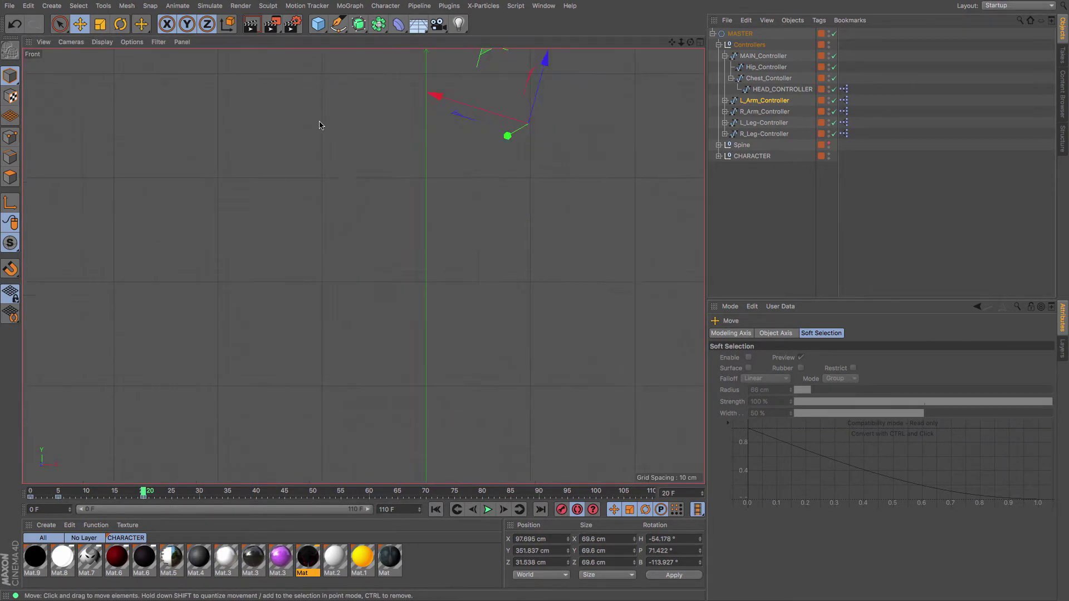
left_click_drag(580, 171, 579, 192)
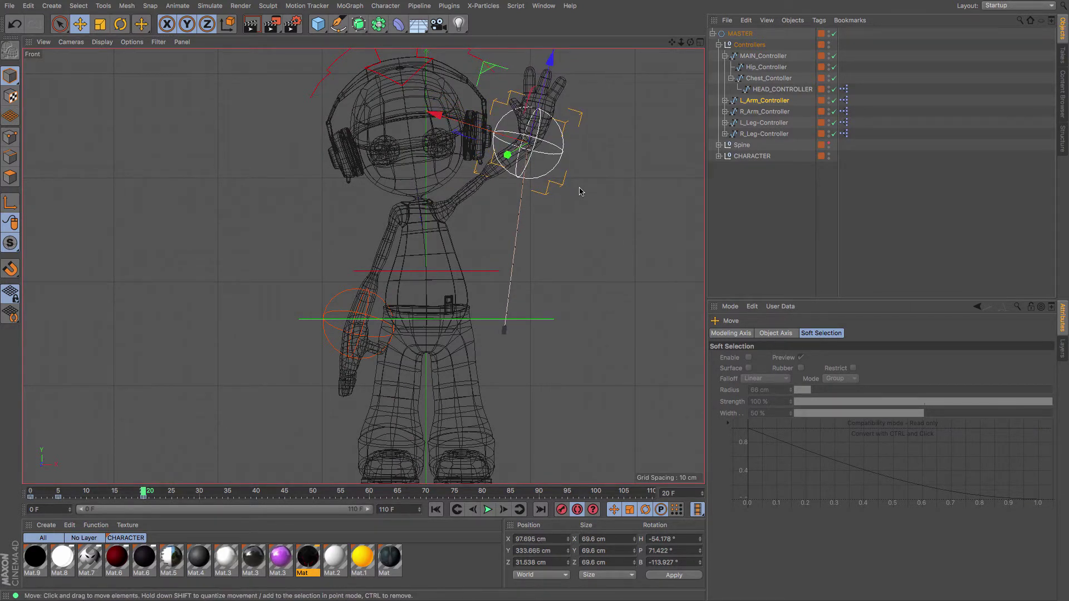
key("F1")
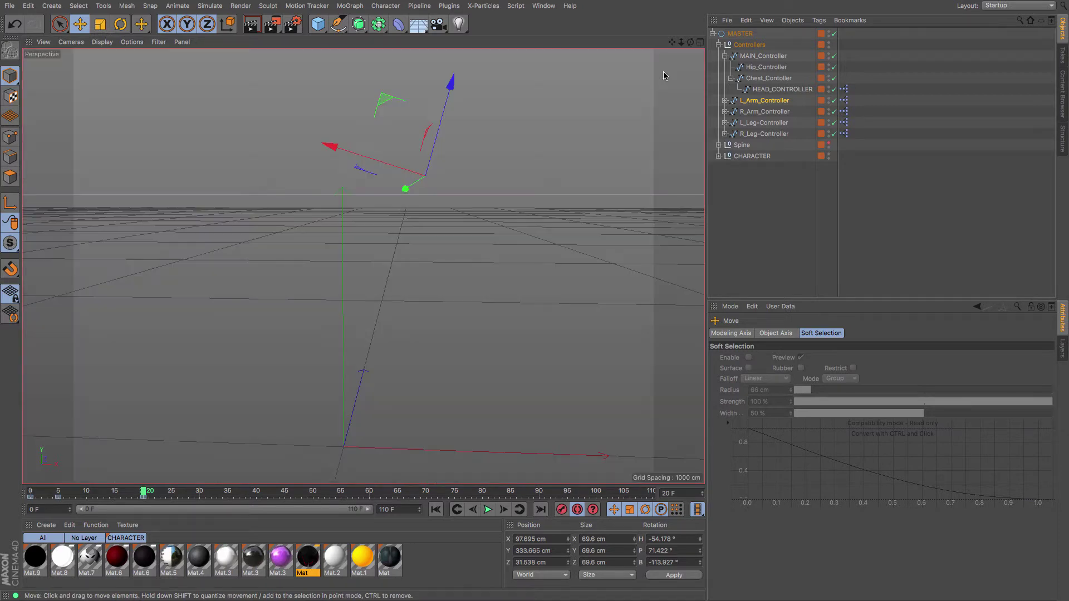
left_click_drag(690, 43, 537, 63)
mouse_move(378, 88)
left_mouse_down()
mouse_move(348, 87)
mouse_move(364, 74)
left_mouse_up()
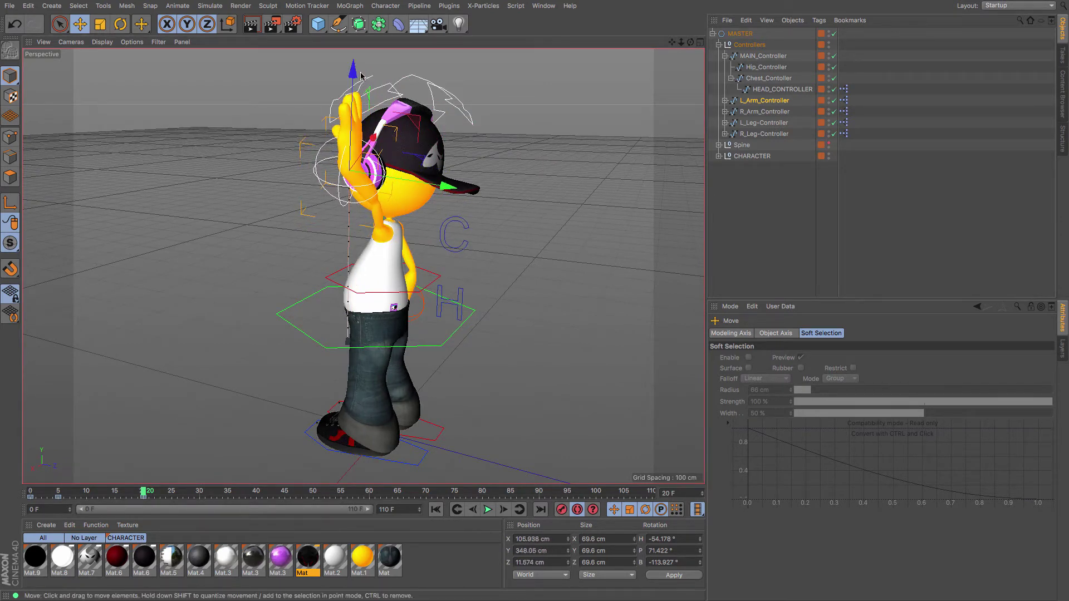
left_click_drag(690, 43, 771, 49)
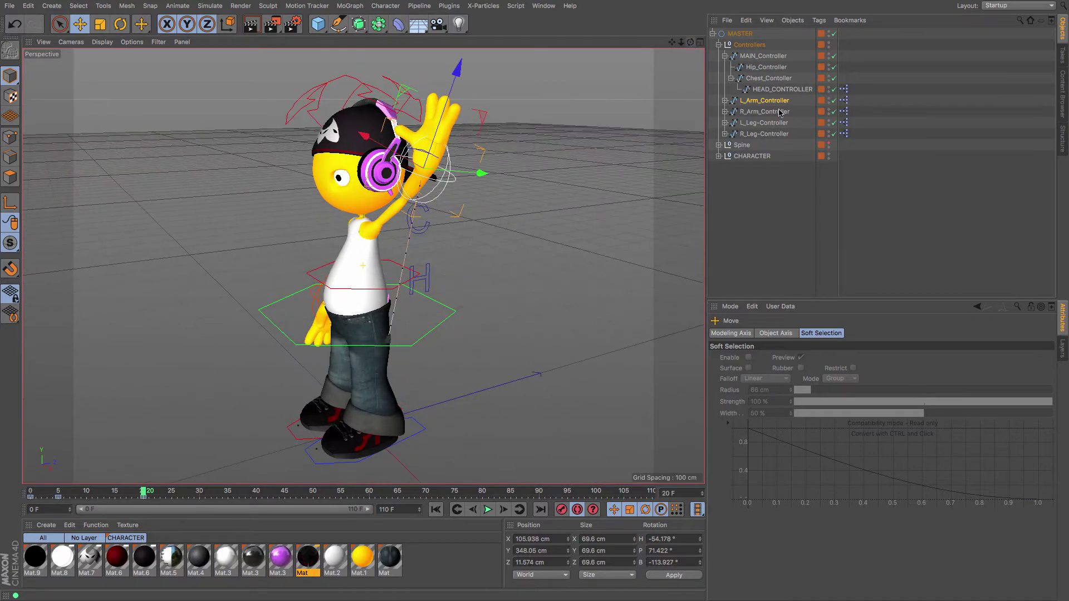
- Show the Spine joints and move L_TopArm.Pole to about X 66.5 cm, Y 281 cm, Z 101 cm to adjust the raised arm's elbow
left_click(828, 144)
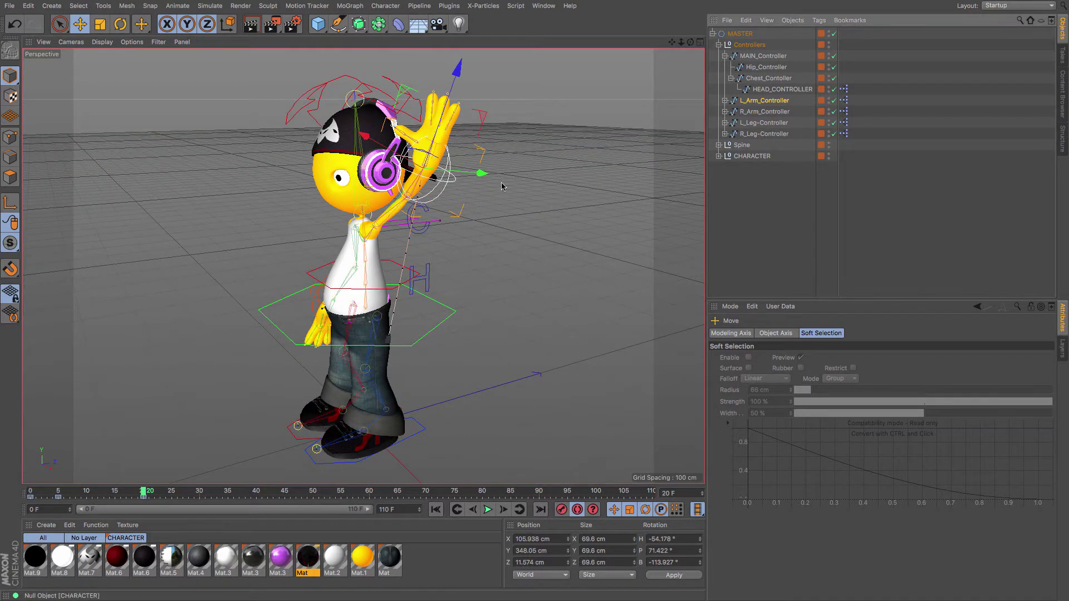
left_click(438, 221)
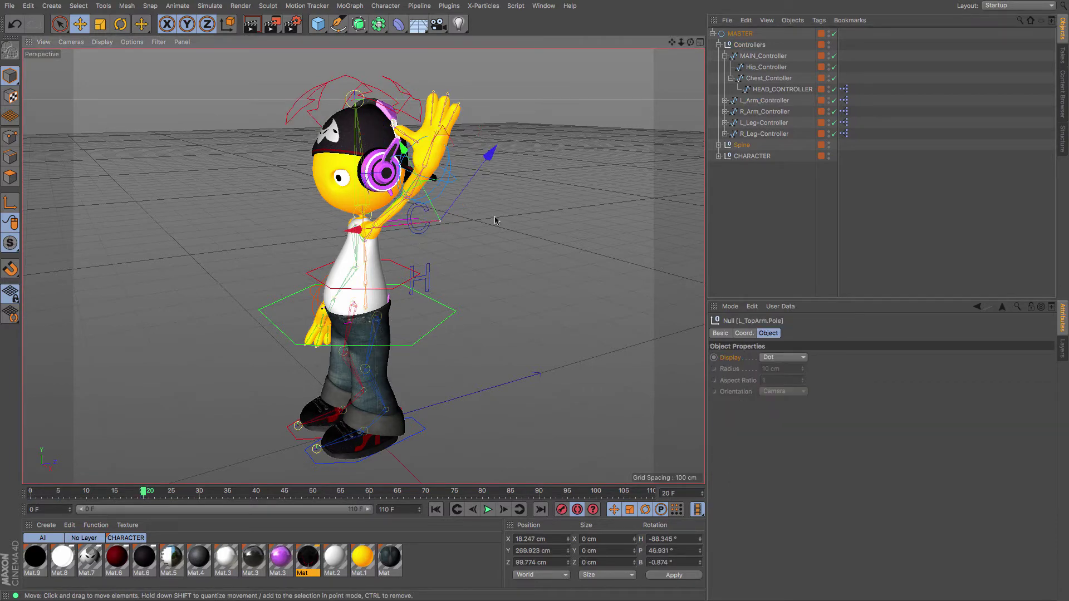
left_click_drag(690, 42, 768, 54)
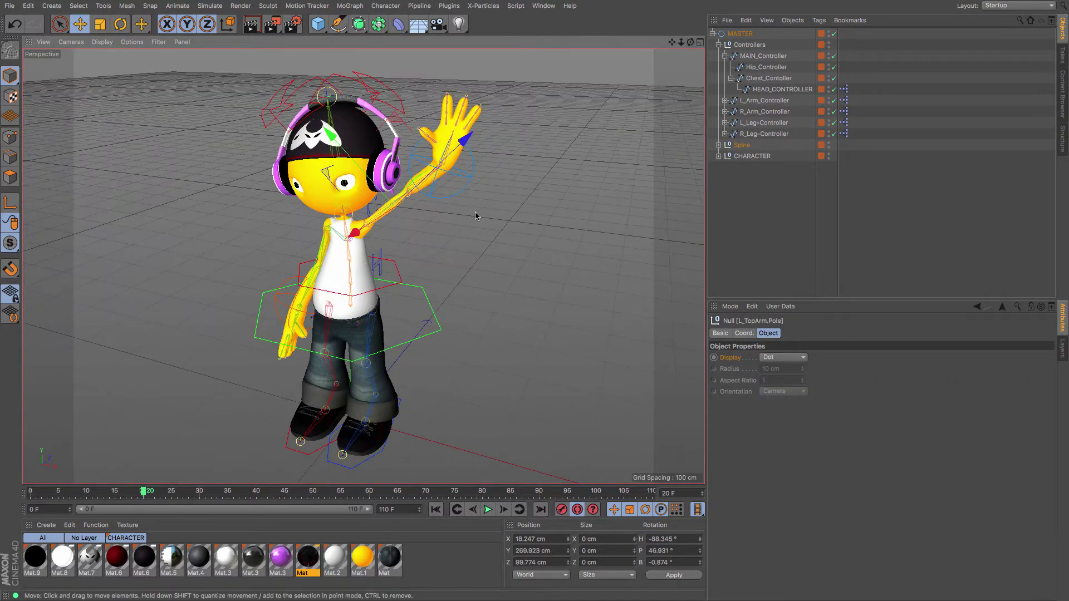
left_click_drag(474, 213, 515, 259)
left_click_drag(690, 42, 869, 56)
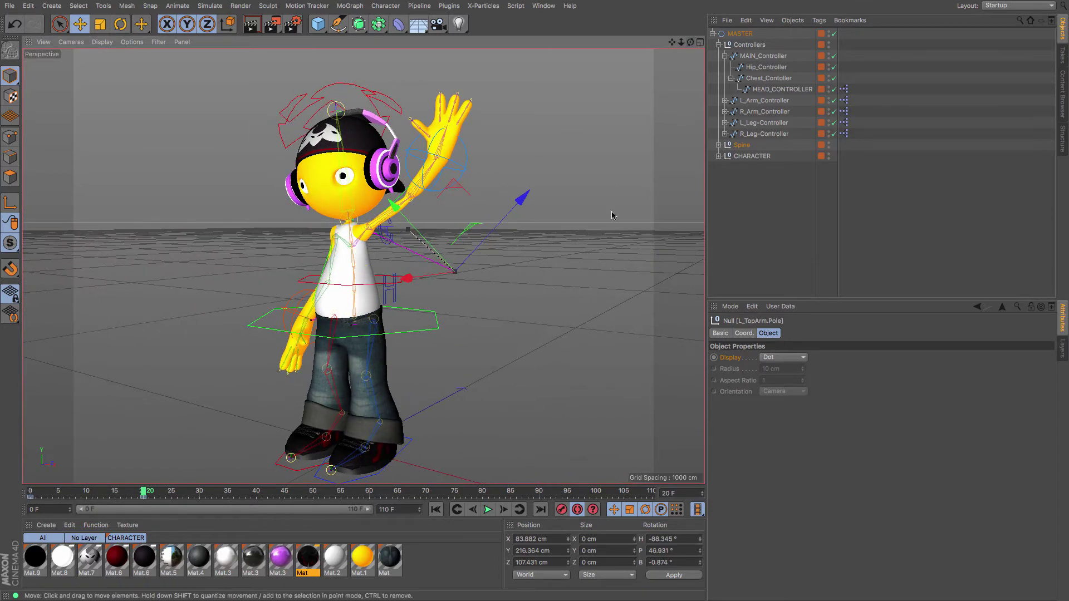
left_click_drag(607, 208, 595, 162)
mouse_move(690, 42)
left_mouse_down()
mouse_move(618, 72)
mouse_move(599, 161)
mouse_move(677, 58)
mouse_move(671, 50)
mouse_move(680, 58)
left_mouse_up()
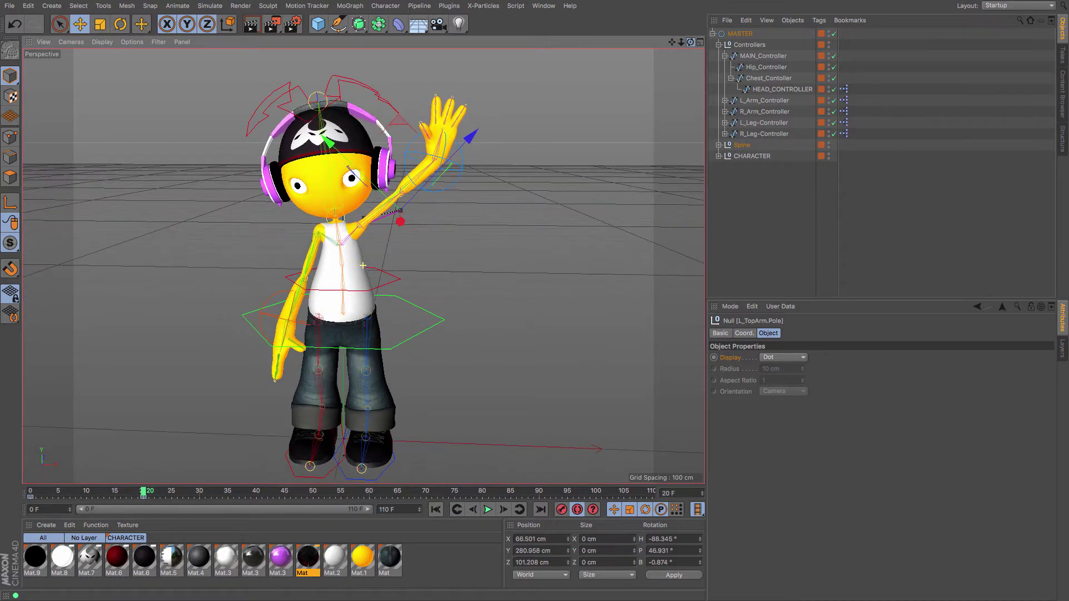
- Scrub from frame 0 past frame 20 to check the arm raise
left_click_drag(143, 497, 26, 497)
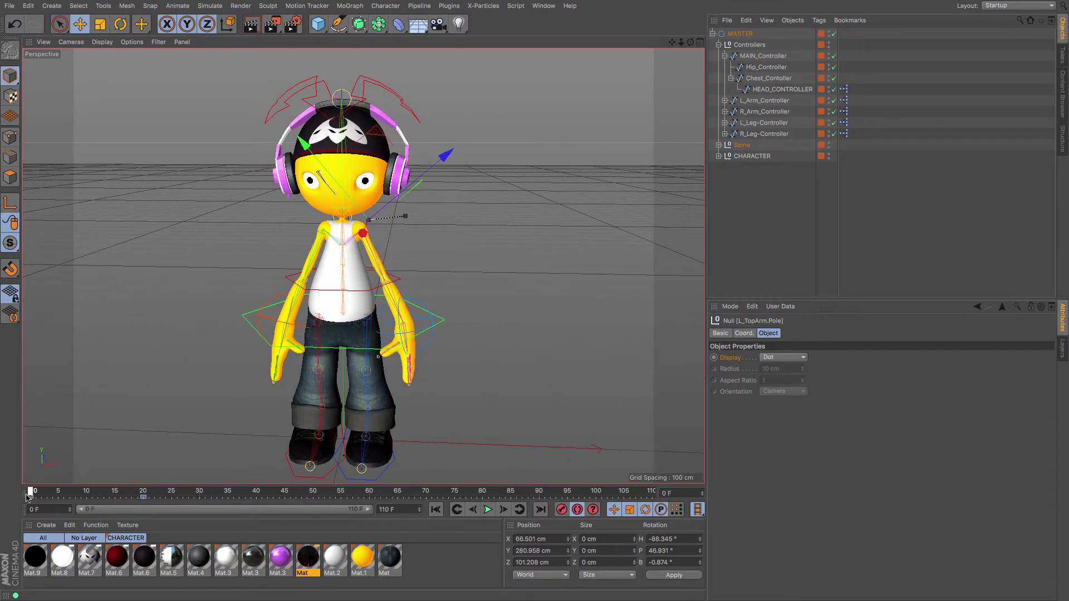
left_click(760, 113)
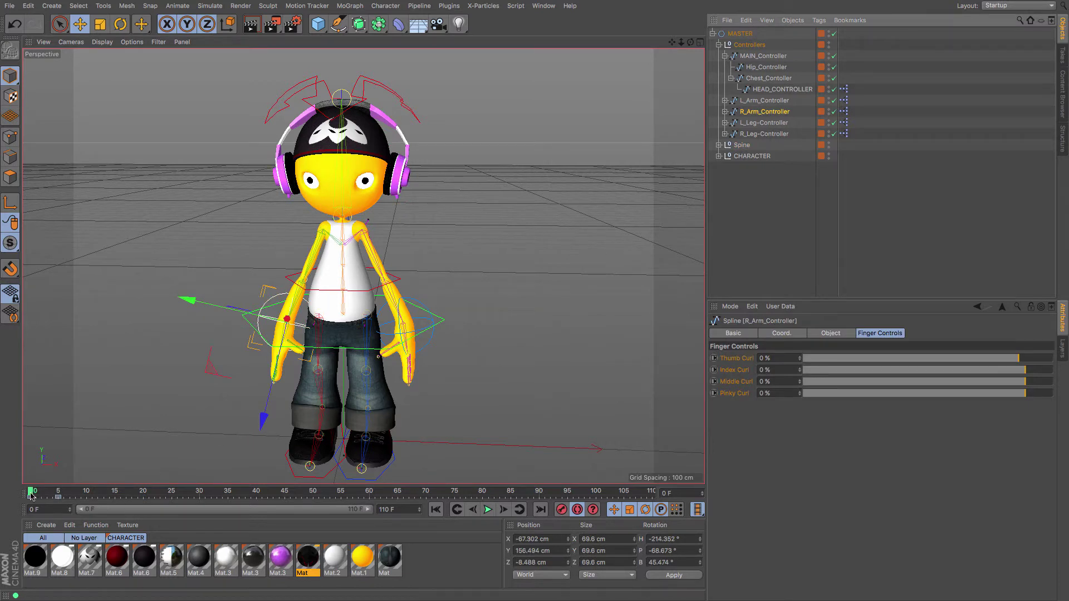
left_click_drag(31, 495, 155, 496)
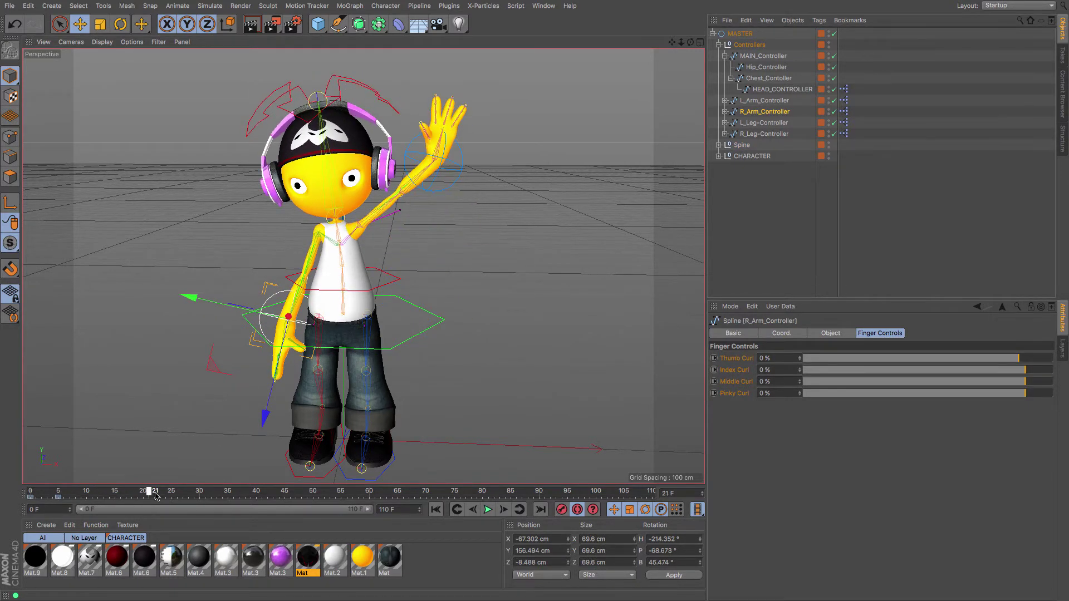
- At frame 26, rotate L_Arm_Controller to tilt the hand toward the head and move it inward to about X 88 cm, Y 341 cm
left_click(776, 101)
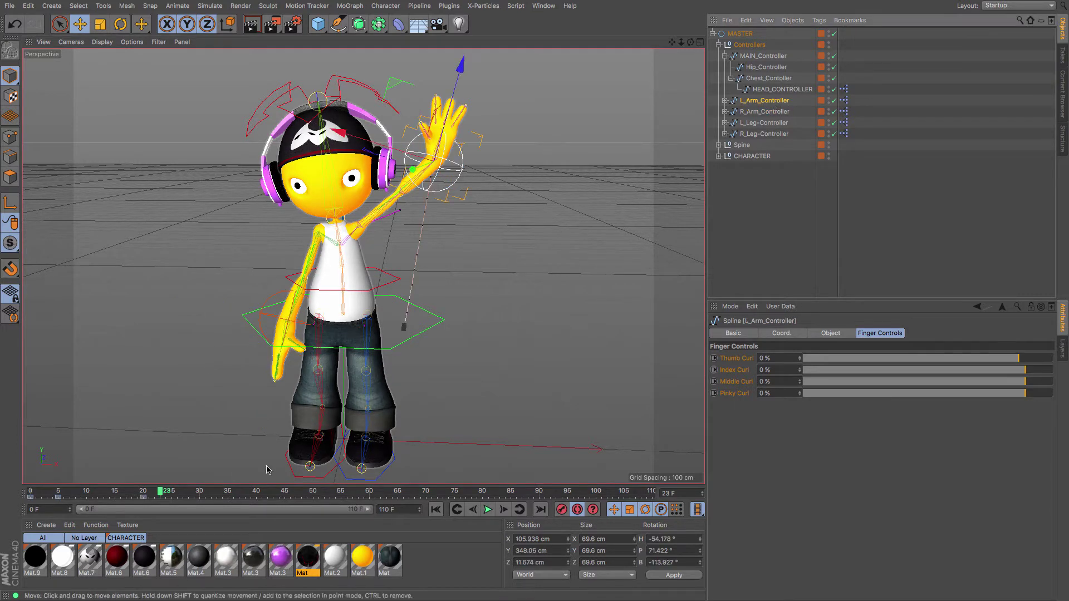
left_click_drag(172, 496, 179, 495)
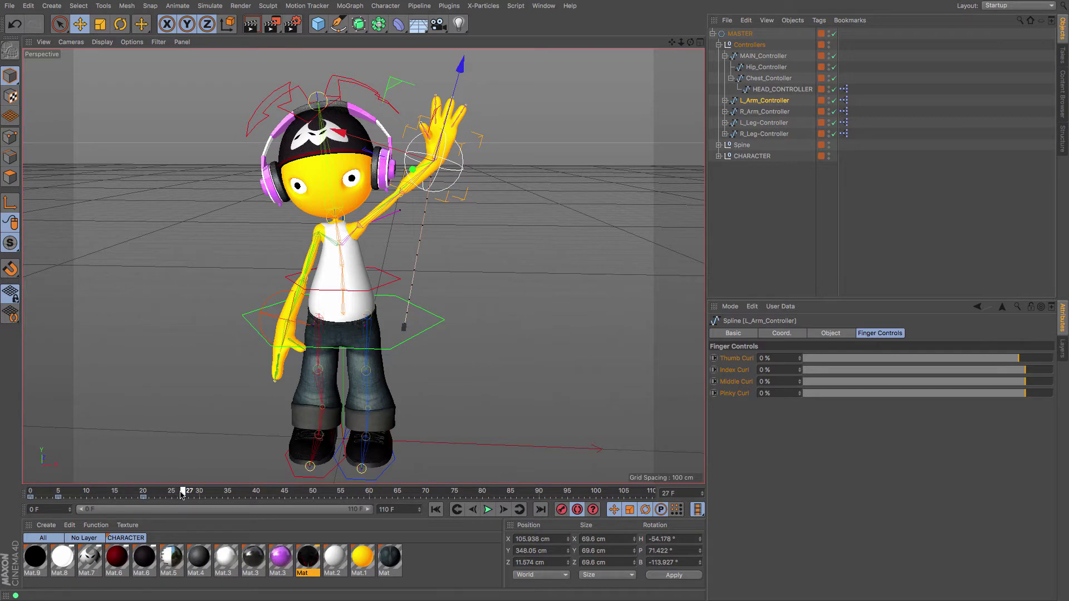
left_click_drag(182, 494, 177, 494)
key("r")
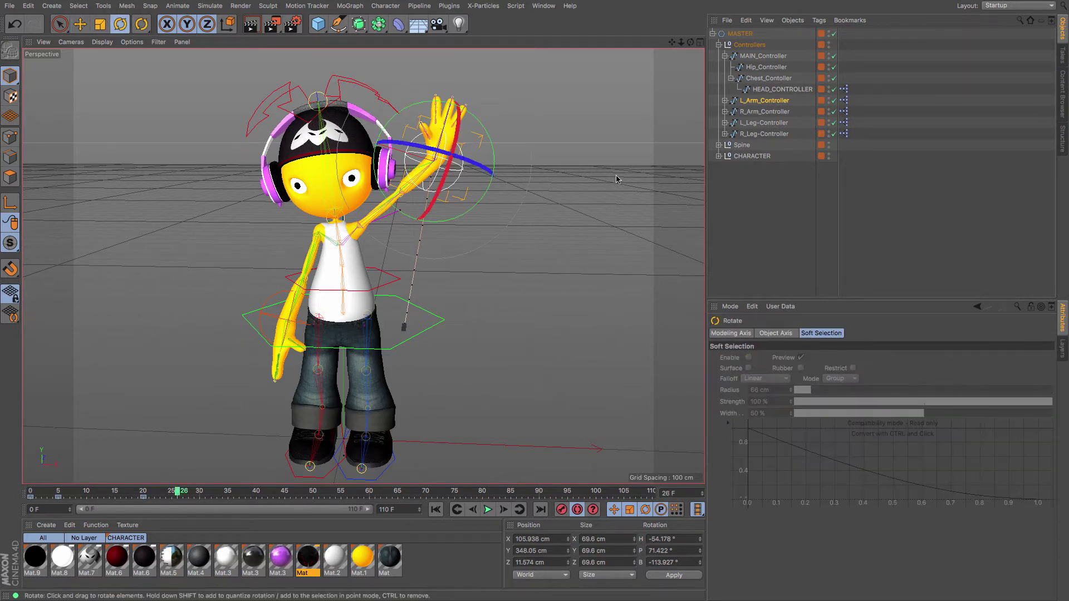
left_click(80, 24)
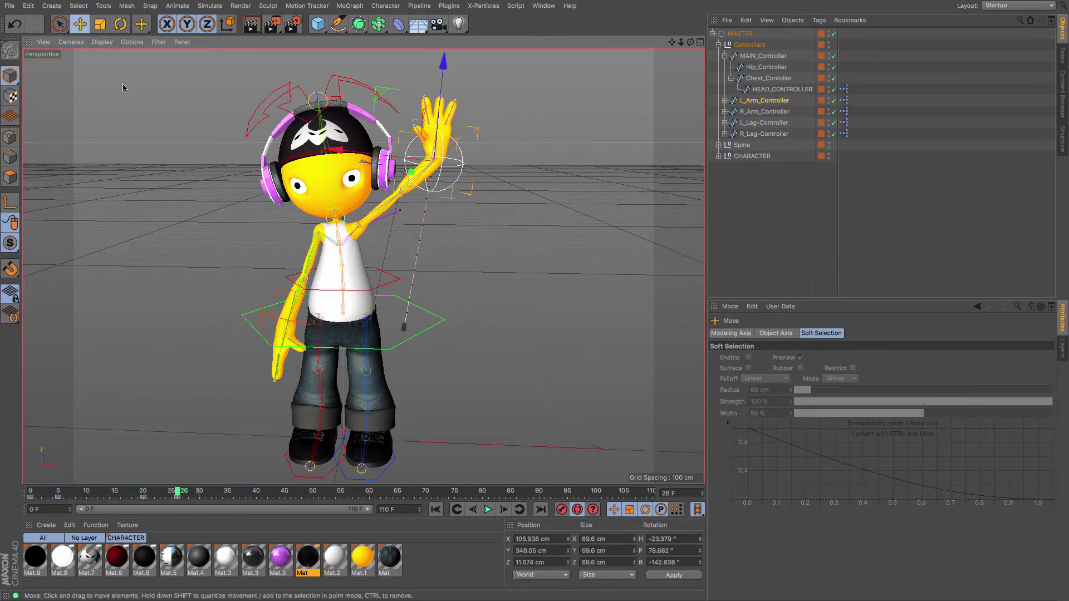
mouse_move(124, 86)
left_mouse_down()
mouse_move(103, 83)
mouse_move(110, 92)
left_mouse_up()
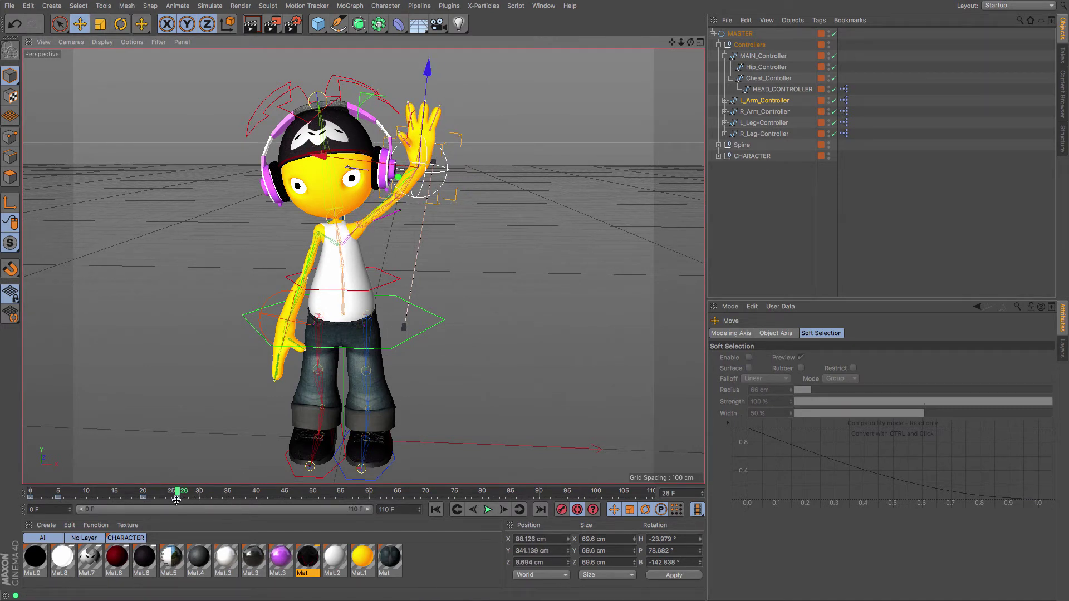
- Play the animation from the start and move the left arm's keyframe from frame 26 to frame 30
left_click_drag(130, 496, 30, 495)
left_click(487, 509)
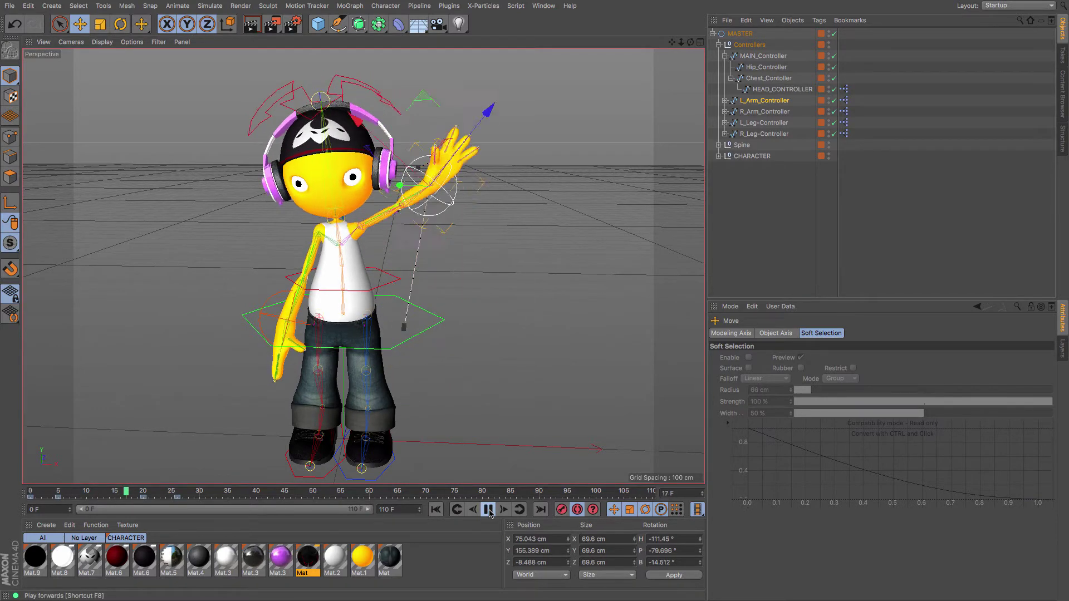
left_click(178, 497)
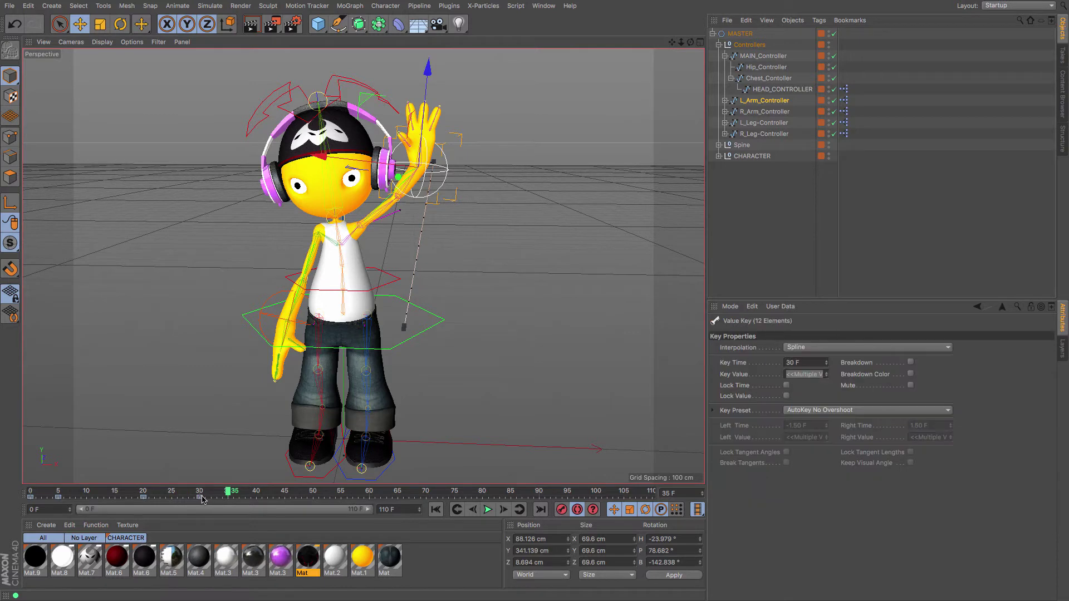
- At frame 40, swing L_Arm_Controller outward to about X 121 cm, Y 330 cm and rotate the hand away from the head
mouse_move(200, 493)
left_mouse_down()
mouse_move(151, 493)
mouse_move(213, 496)
left_mouse_up()
mouse_move(556, 134)
left_mouse_down()
mouse_move(584, 144)
mouse_move(615, 310)
left_mouse_up()
left_click(120, 24)
- Adjust L_Arm_Controller's depth at frame 40 to about Z 7.4 cm and check the pose from the side, top and perspective
key("F4")
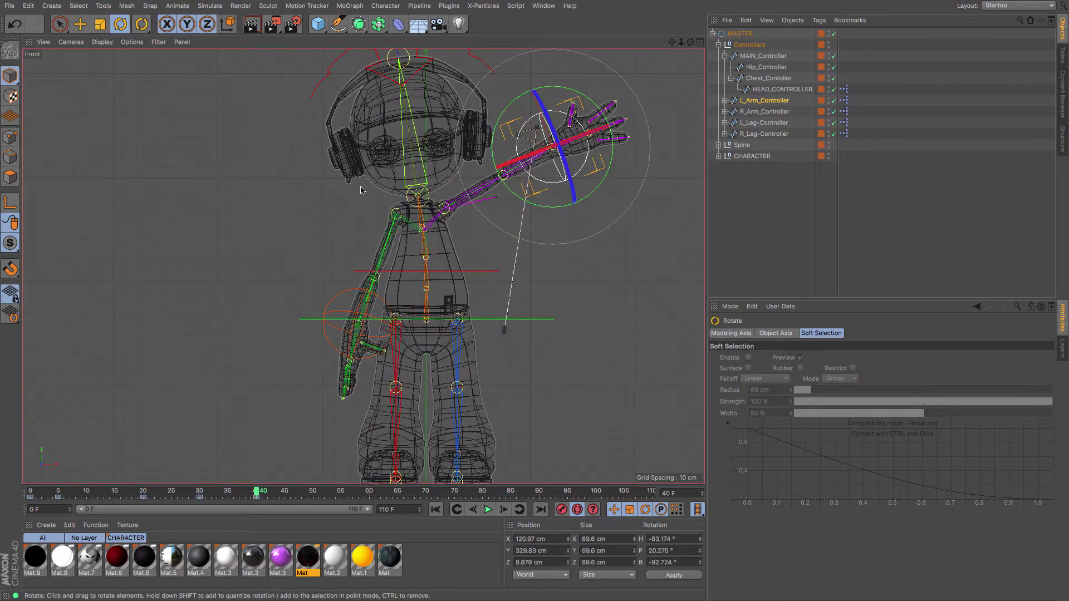
key("F3")
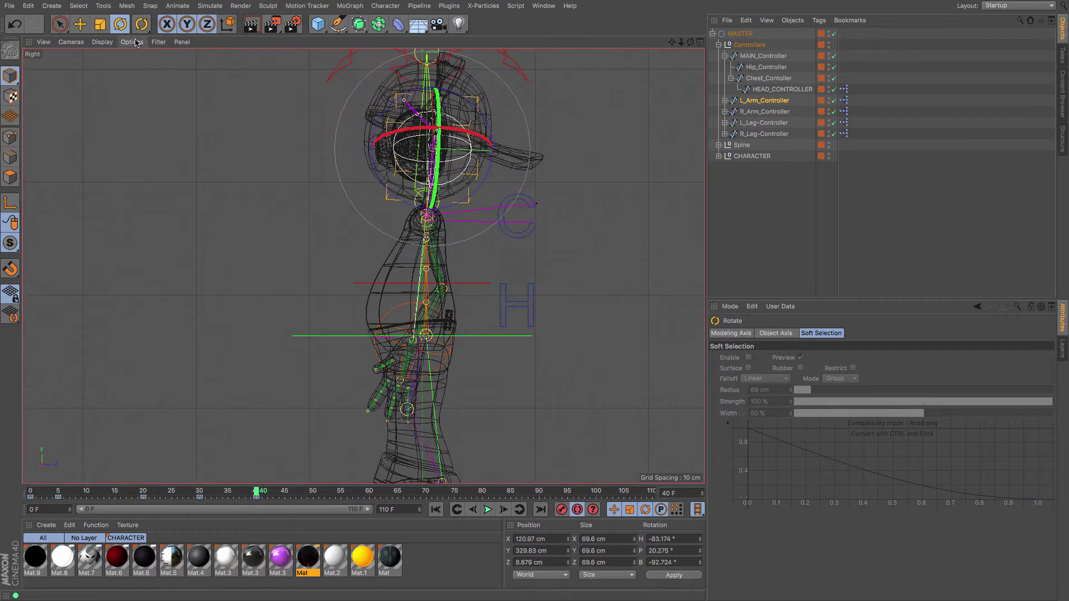
left_click(79, 24)
left_click_drag(575, 145, 572, 144)
key("F2")
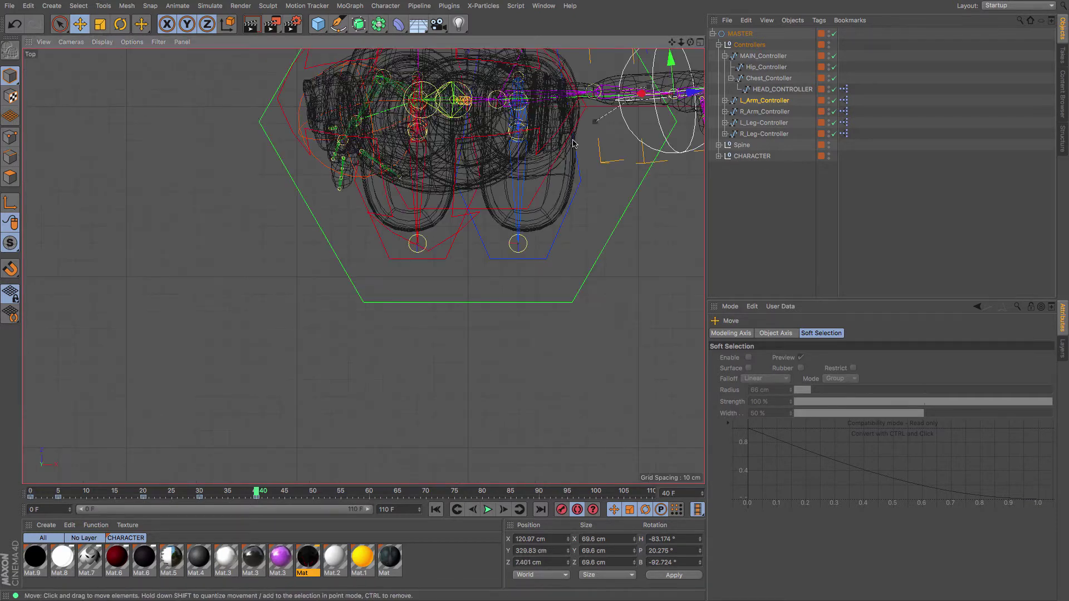
left_click_drag(673, 43, 583, 76)
key("F1")
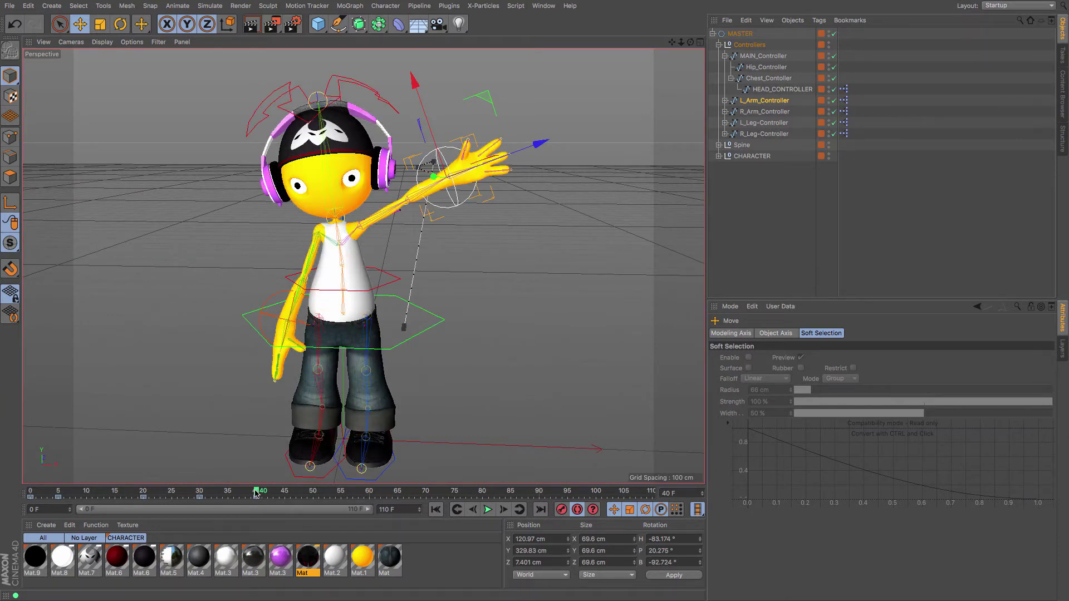
- Copy the left arm's frame 30 and 40 keyframes to frames 50 and 60, and play the wave from the start
mouse_move(256, 493)
left_mouse_down()
mouse_move(167, 494)
mouse_move(255, 495)
left_mouse_up()
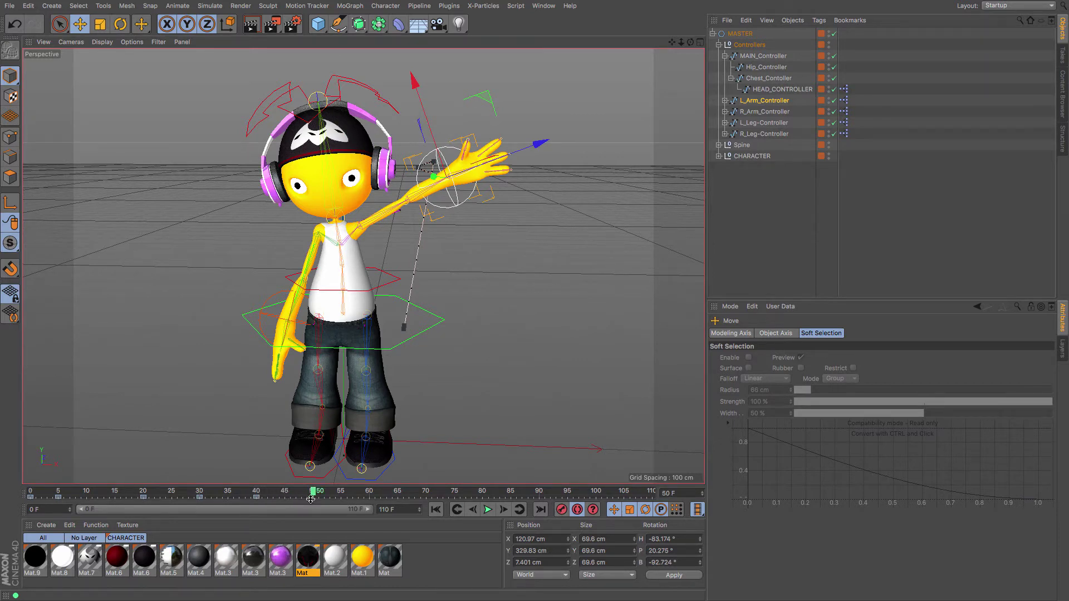
left_click(199, 498)
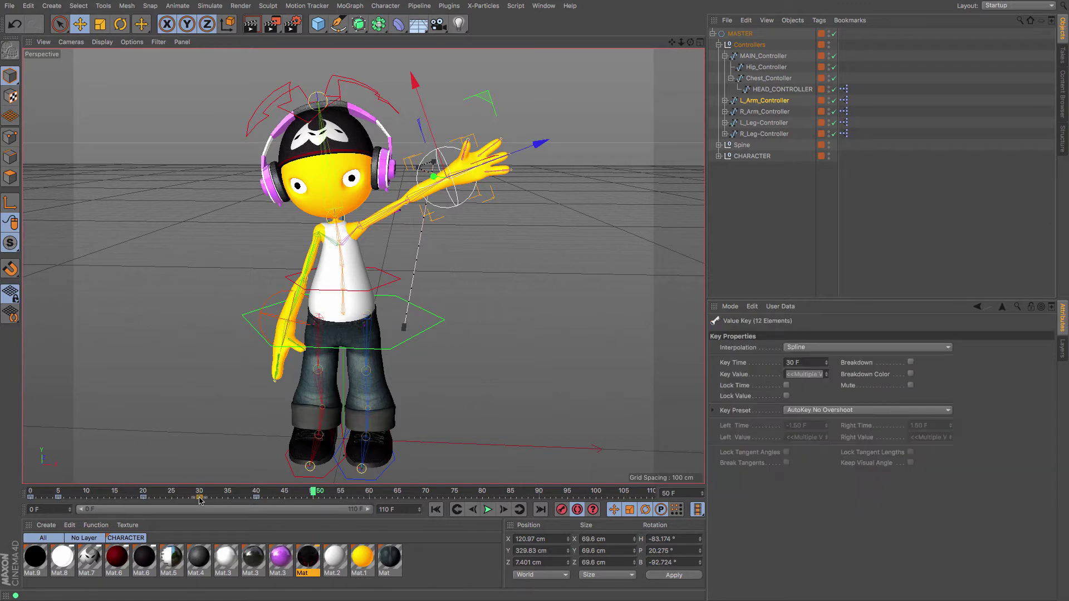
left_click_drag(199, 497, 28, 494)
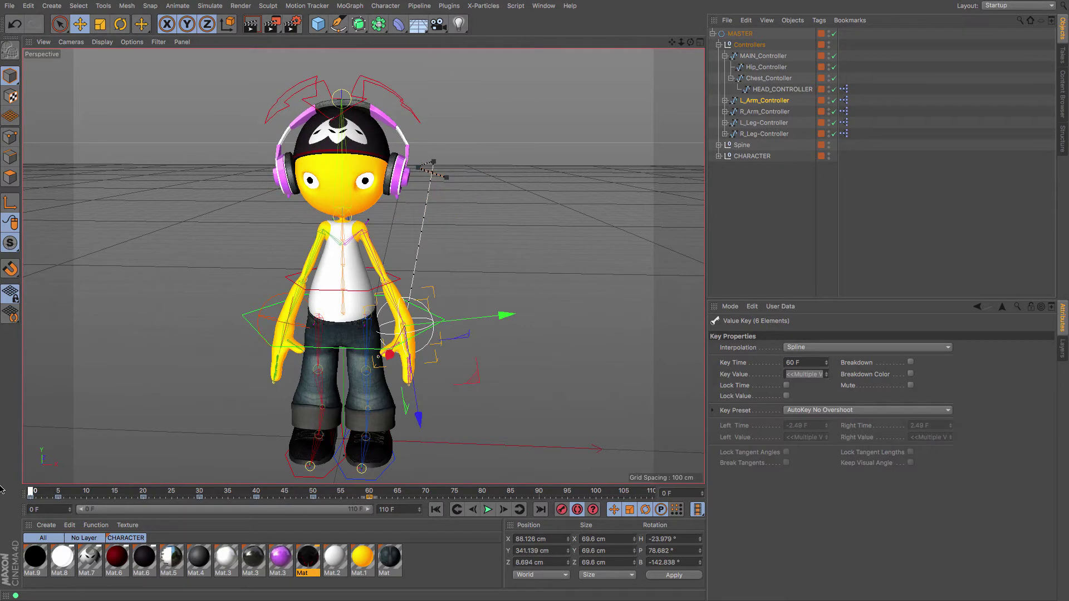
left_click(488, 510)
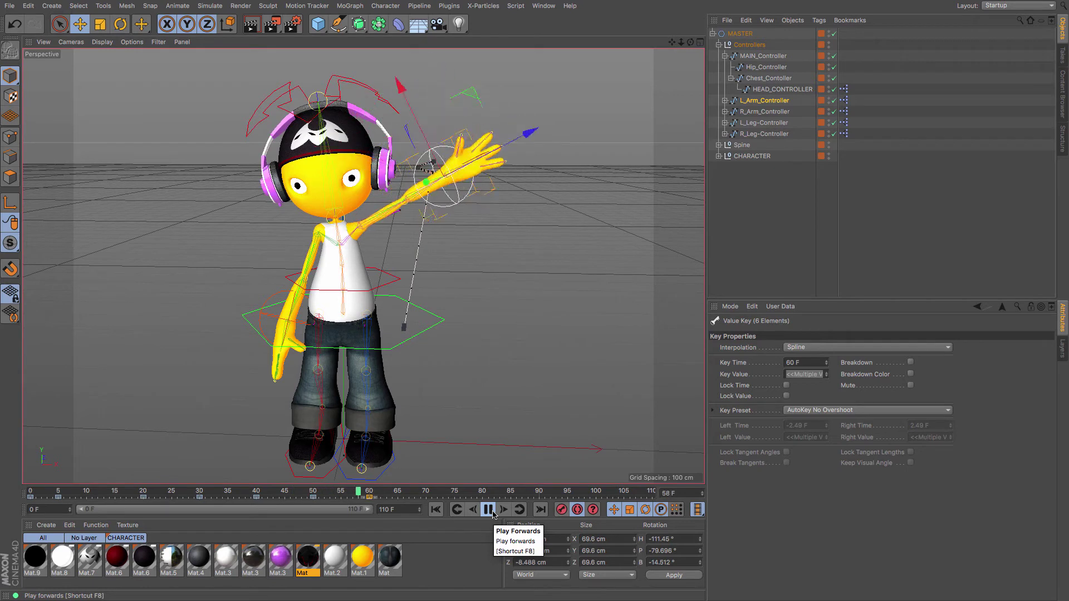
left_click(488, 509)
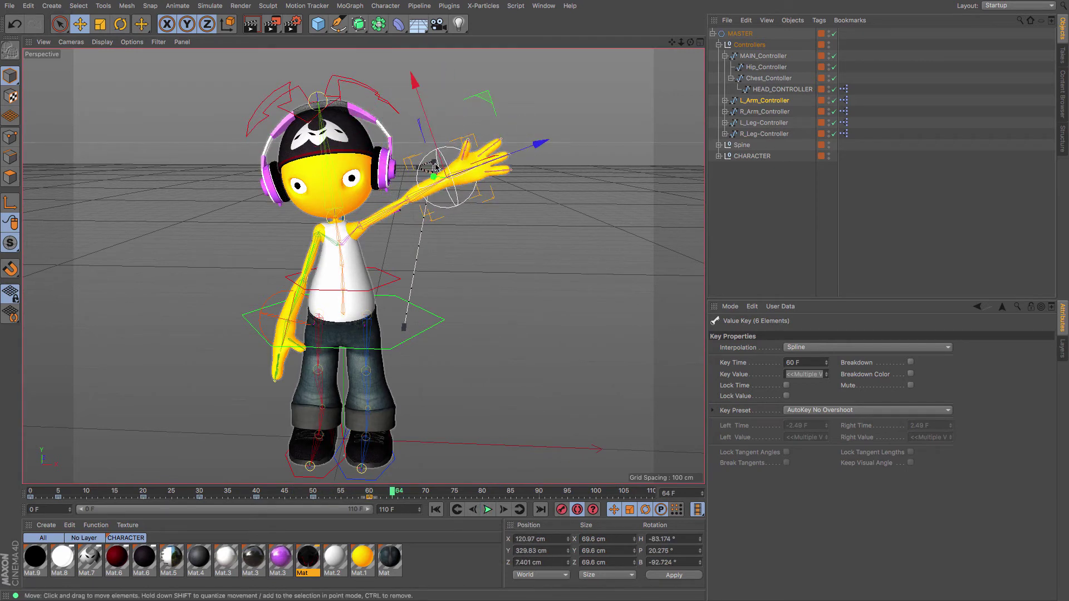
- Delete L_Arm_Controller's keyframe at frame 20 and scrub back to frame 17 to check the arm raise
mouse_move(190, 497)
left_mouse_down()
mouse_move(154, 491)
mouse_move(200, 491)
left_mouse_up()
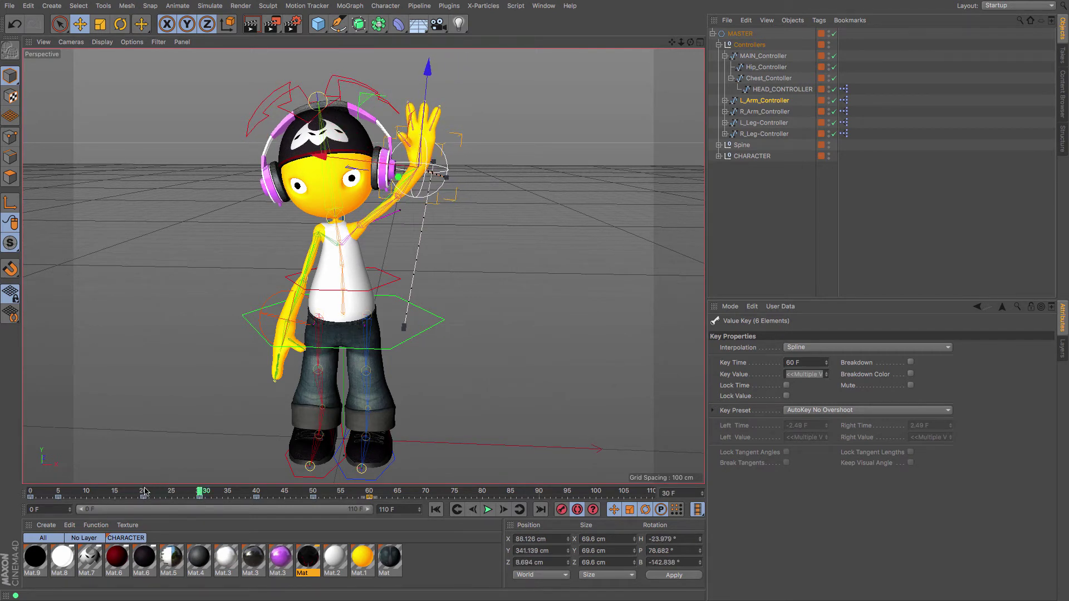
key("Delete")
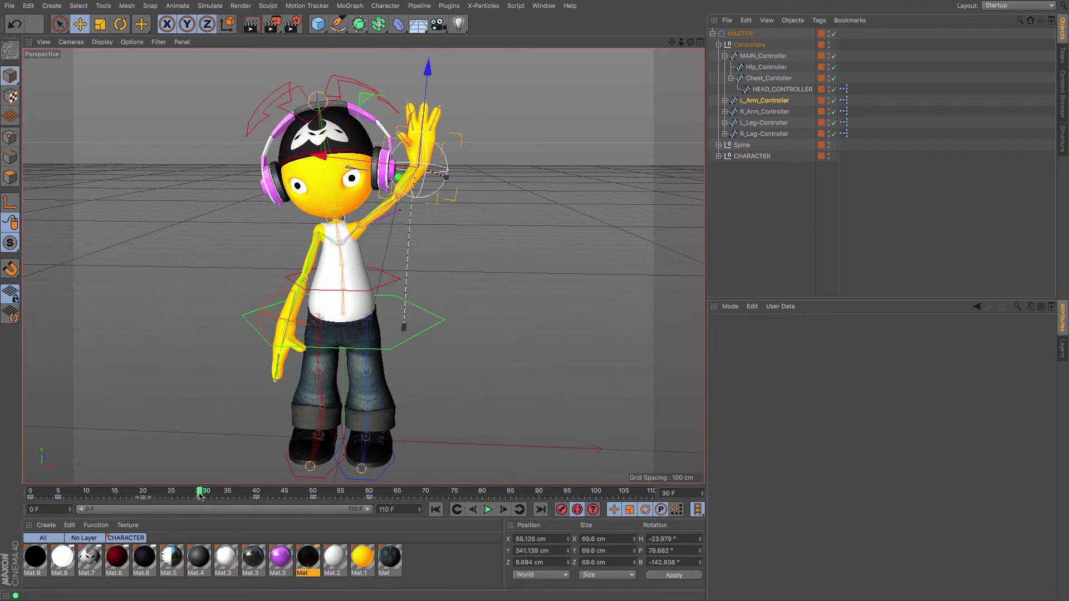
left_click_drag(201, 492, 127, 488)
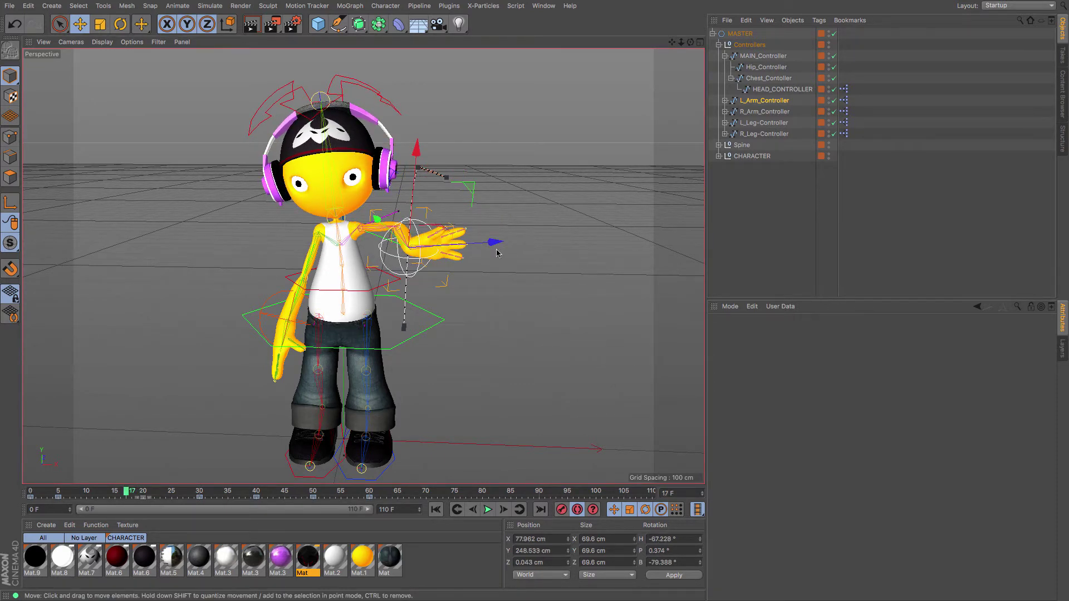
- At frame 17, pull L_Arm_Controller outward to about X 134 cm, Z 23.6 cm so the arm extends sideways
left_click_drag(493, 243, 538, 245)
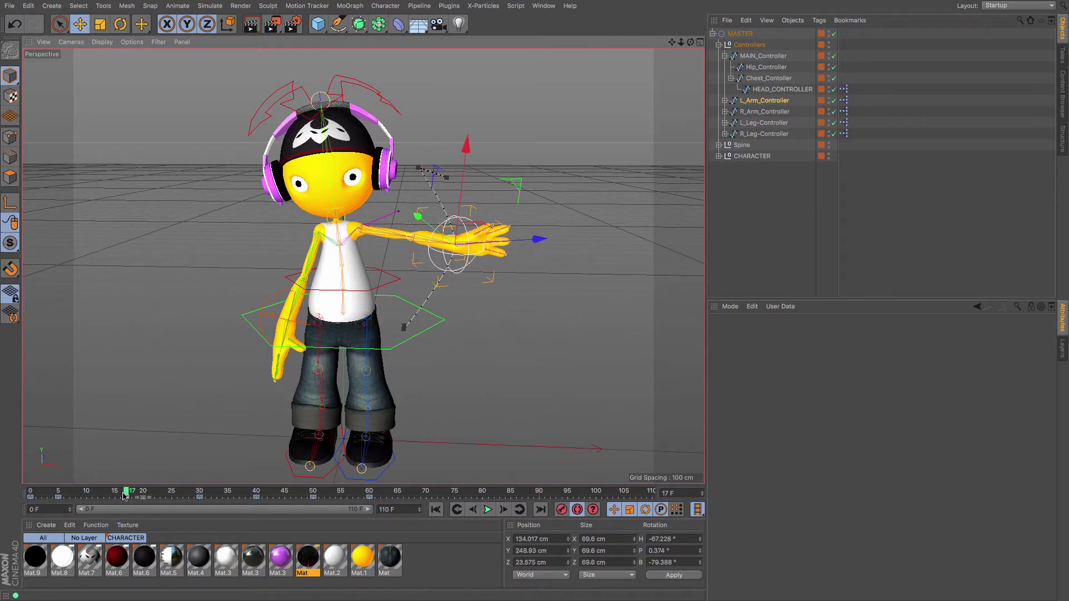
left_click_drag(127, 492, 126, 464)
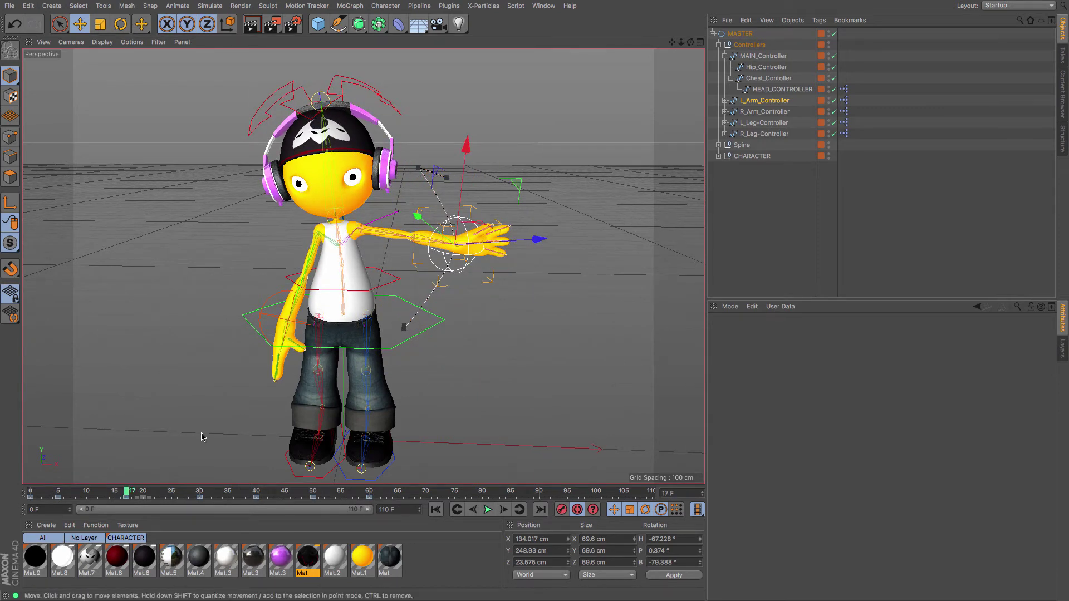
- At frame 5, rotate HEAD_CONTROLLER to a slight tilt toward the waving arm, about B 3.3°
left_click(779, 89)
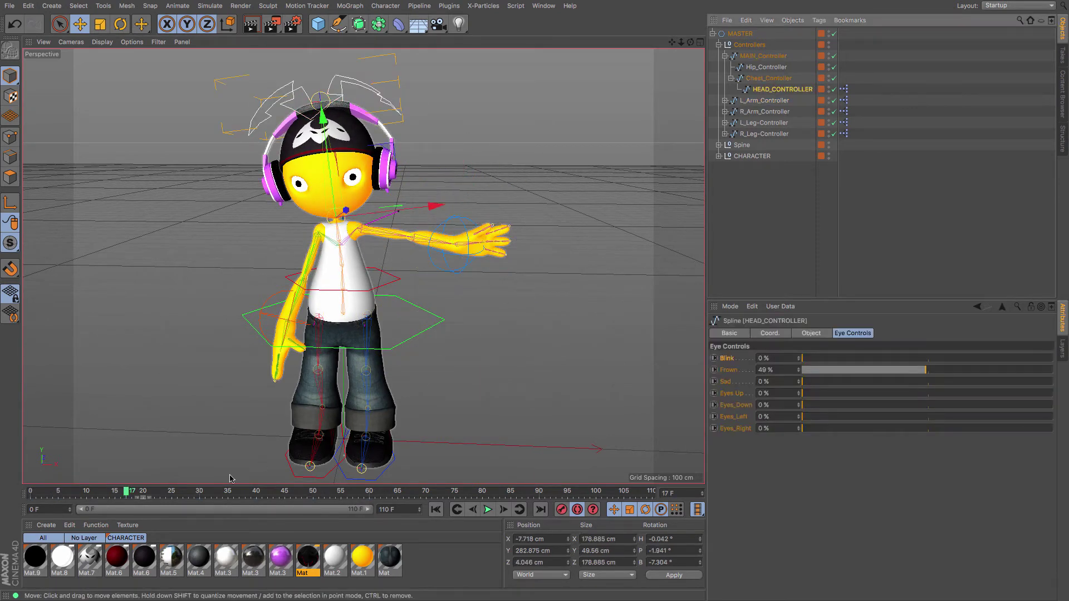
left_click_drag(128, 495, 19, 490)
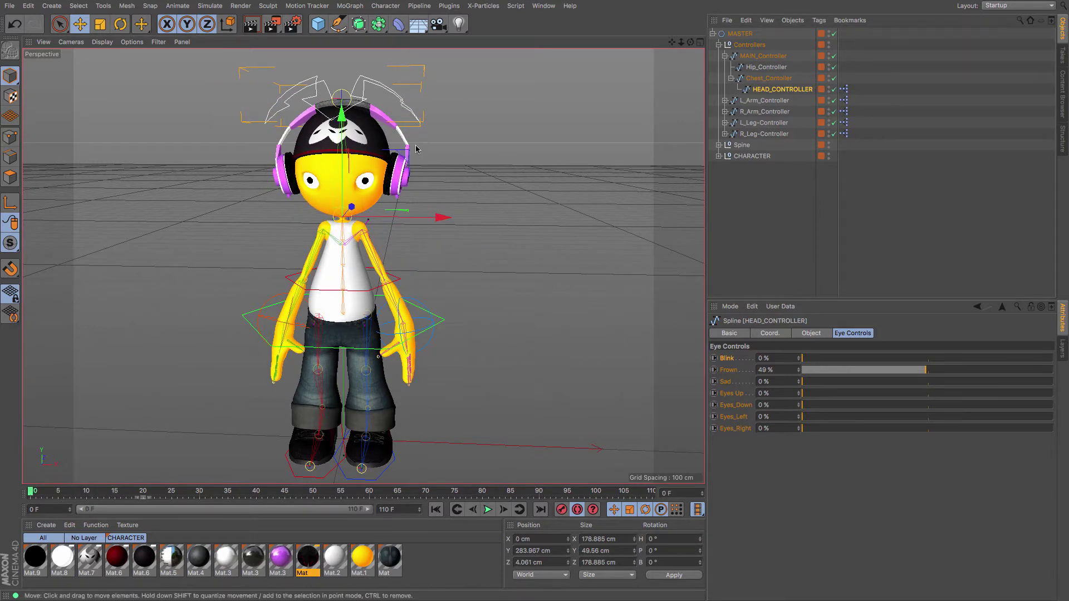
left_click(120, 24)
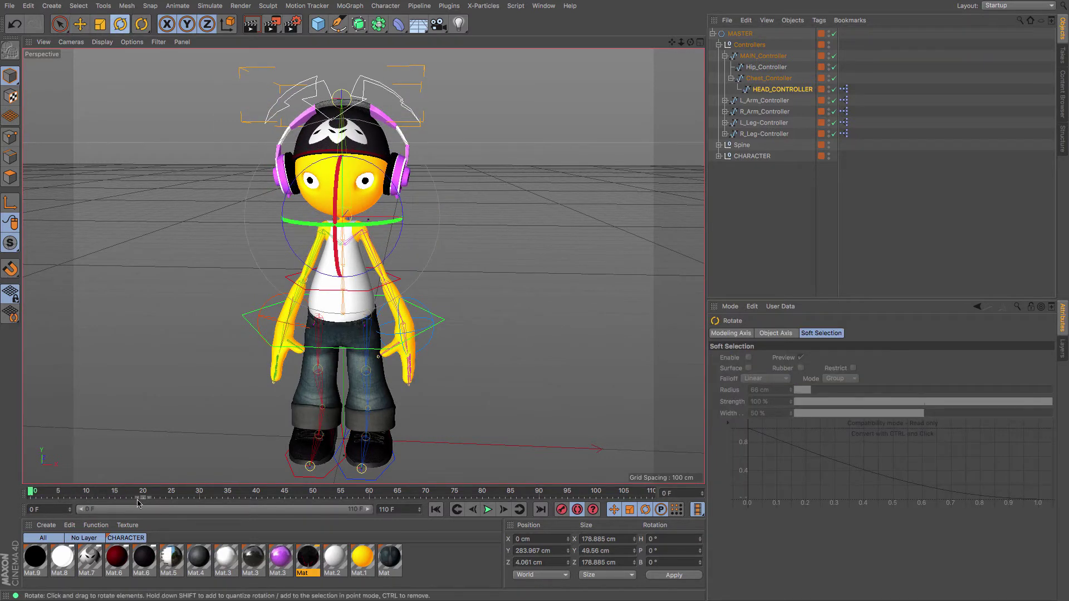
left_click(58, 493)
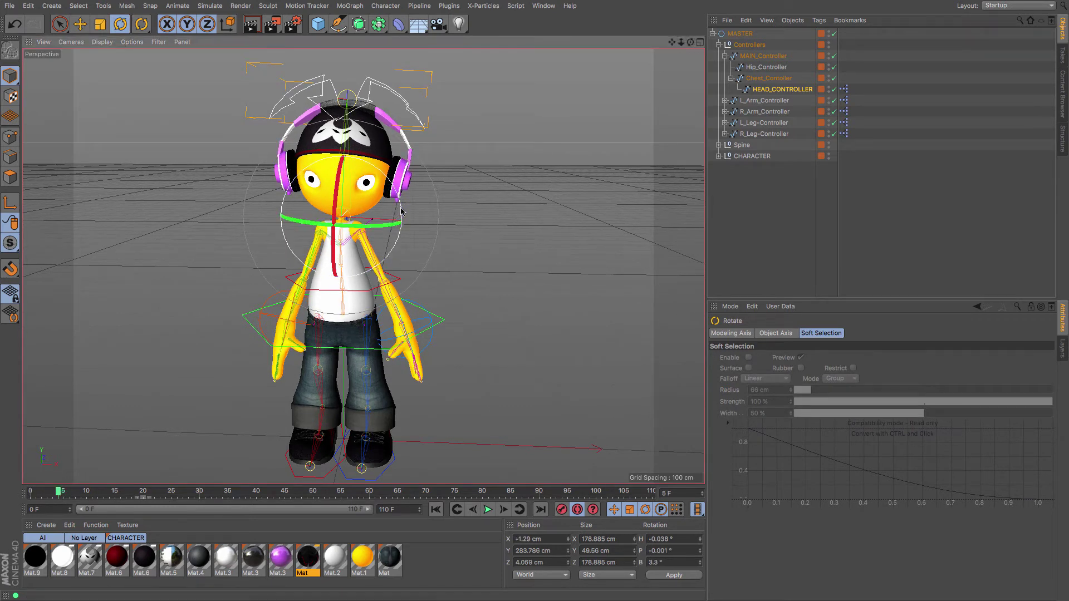
left_click_drag(401, 210, 401, 212)
- At frame 29, tilt HEAD_CONTROLLER to about B -11.5°, and lean the chest controller to about P 72.8°, X -12 cm, Y 281.7 cm
left_click_drag(58, 493, 201, 496)
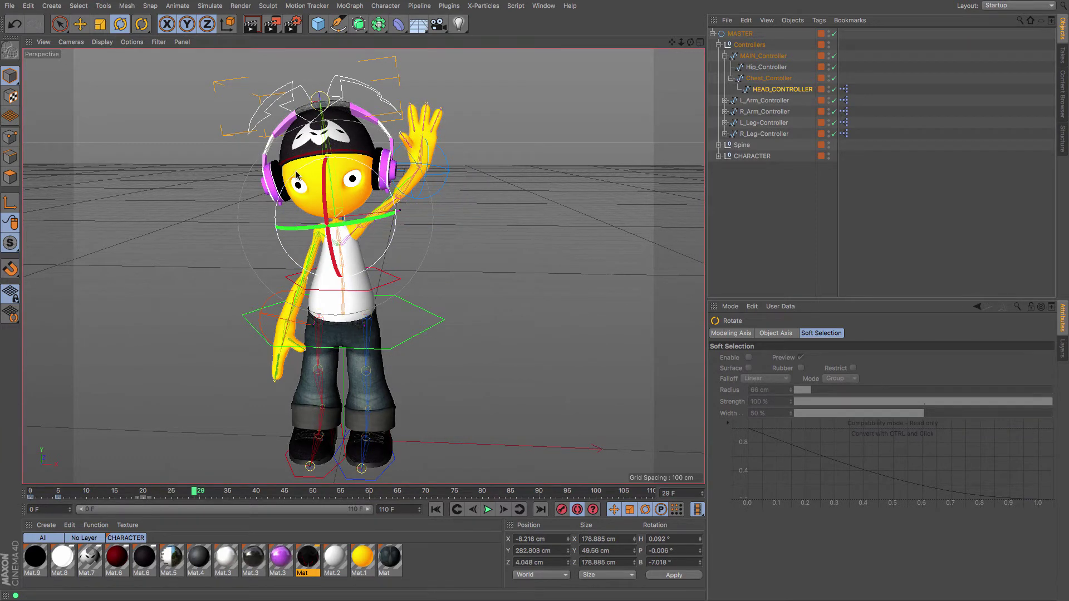
left_click_drag(296, 172, 292, 175)
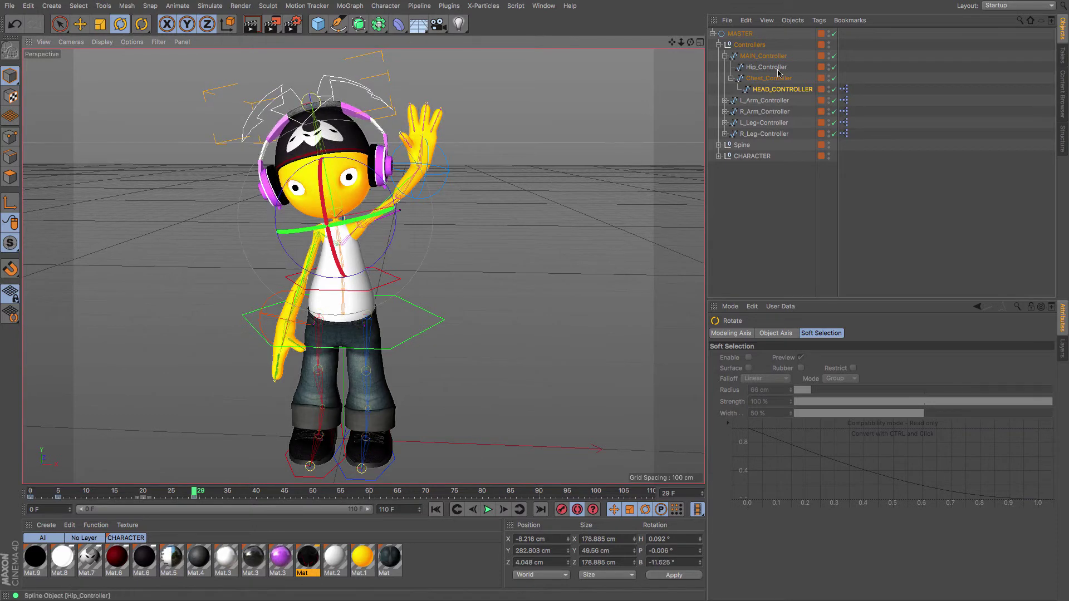
left_click(269, 202)
left_click_drag(281, 198, 277, 207)
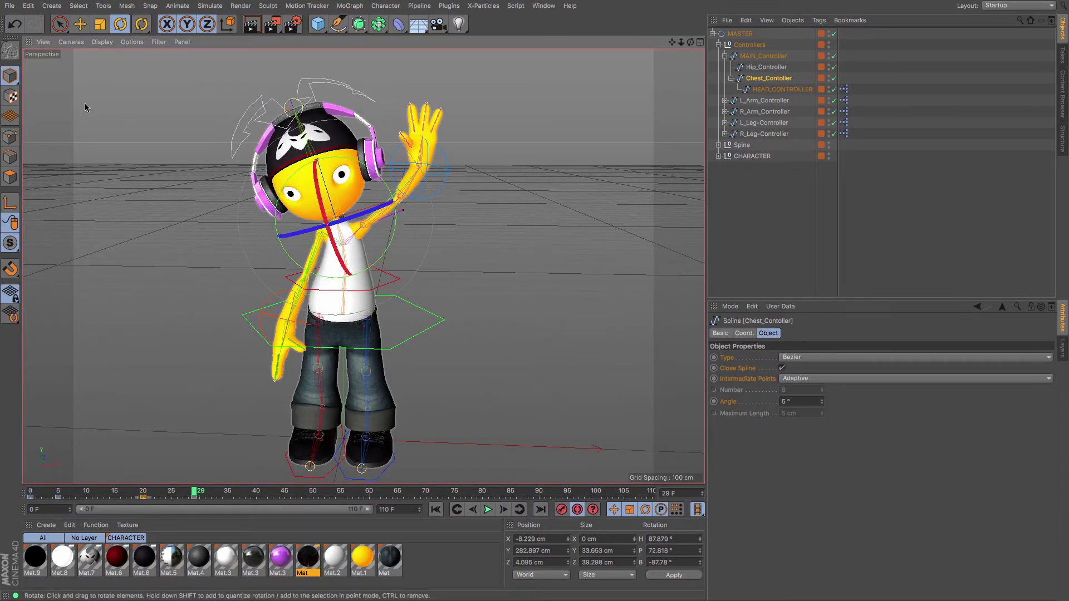
left_click(80, 24)
left_click_drag(424, 192, 419, 193)
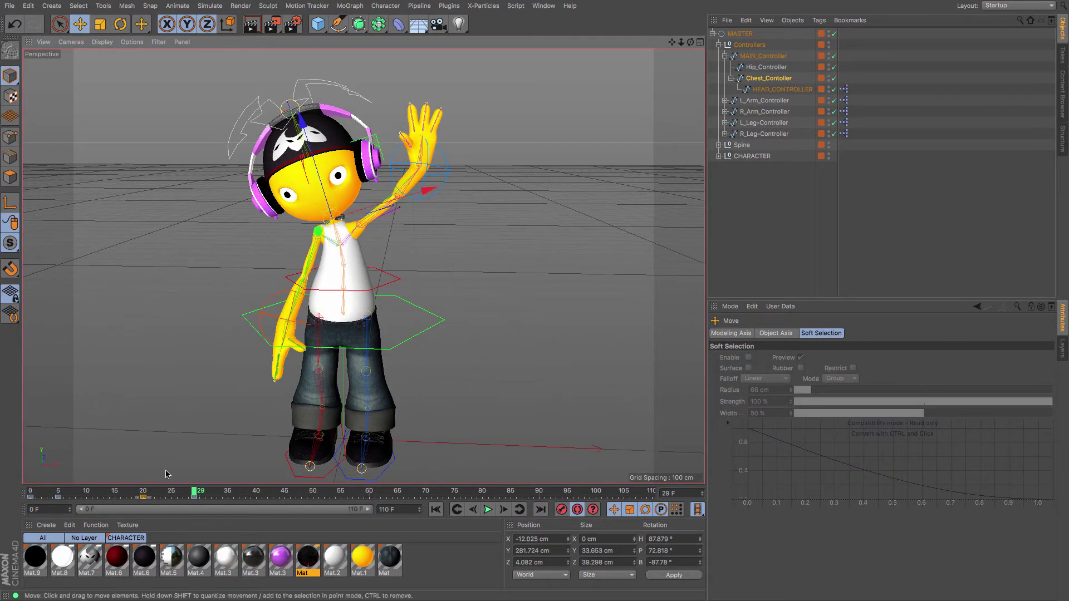
- Move the chest controller's frame 29 keyframe to frame 30 and play the animation from the start
left_click(195, 497)
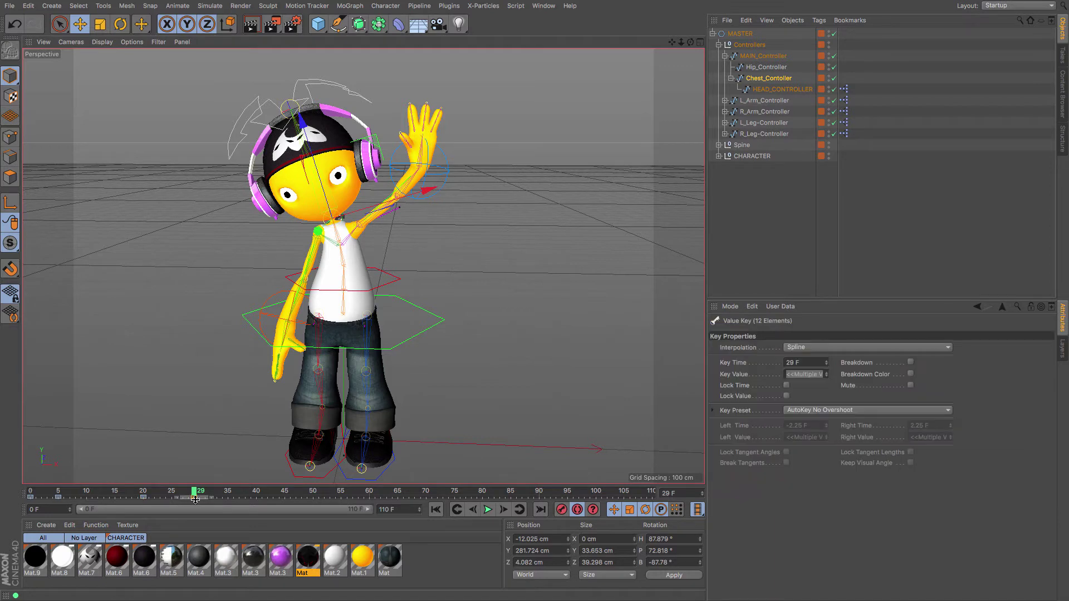
left_click_drag(201, 501, 30, 495)
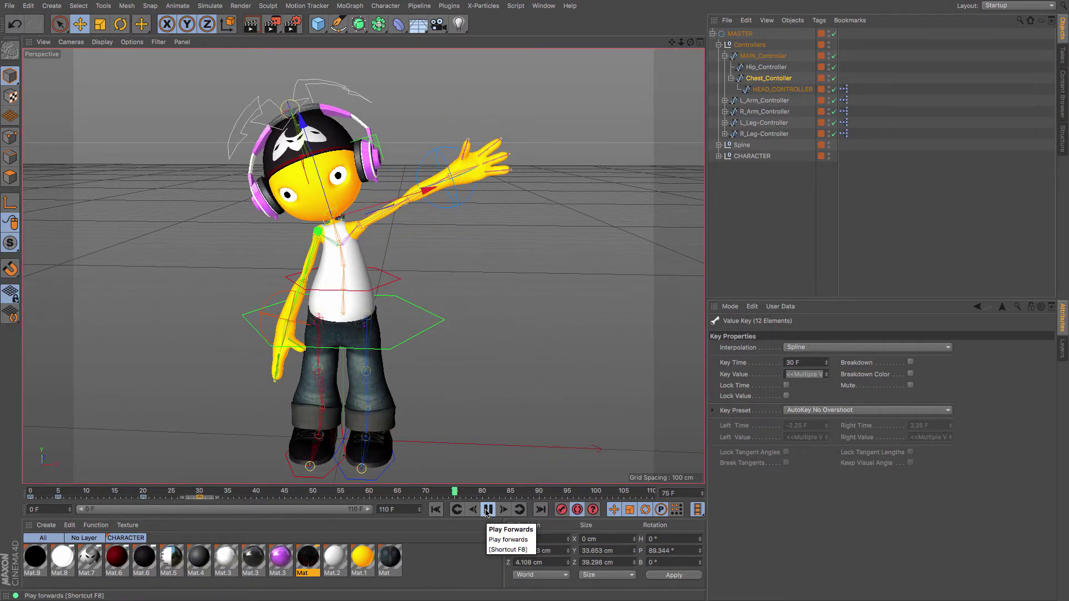
left_click(487, 509)
- At frame 45, lean the chest controller further to about P 69.5° and tilt HEAD_CONTROLLER to about B -26.6°
left_click_drag(199, 493, 231, 513)
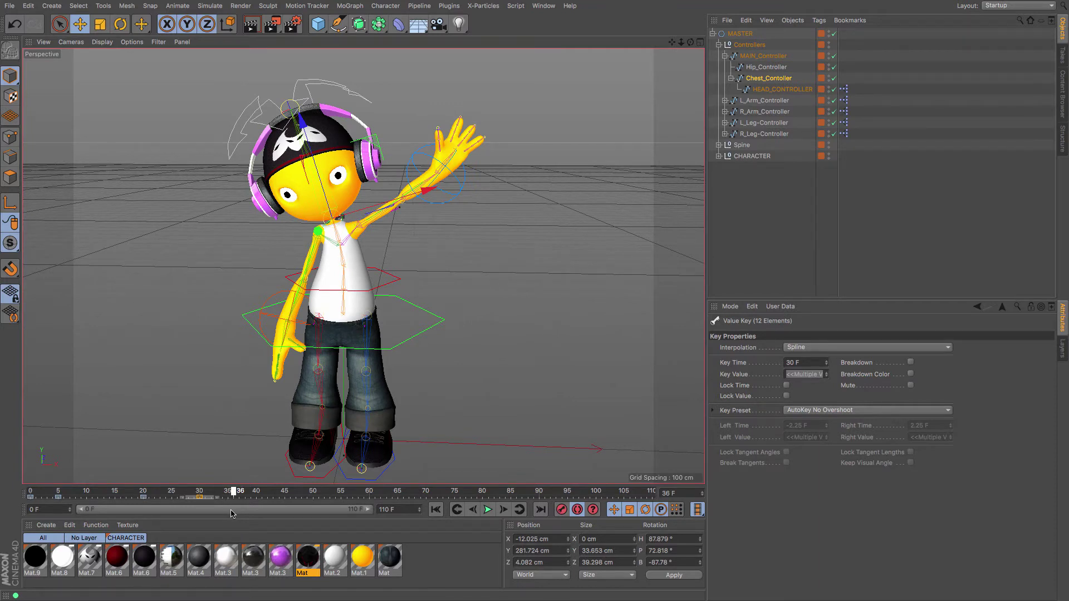
left_click_drag(235, 512, 284, 495)
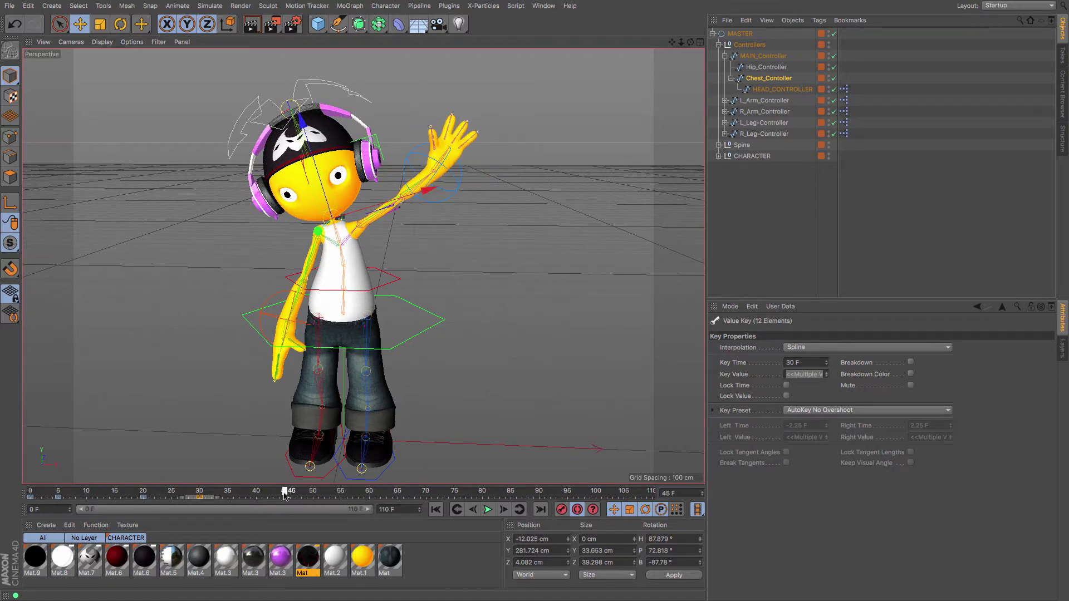
key("r")
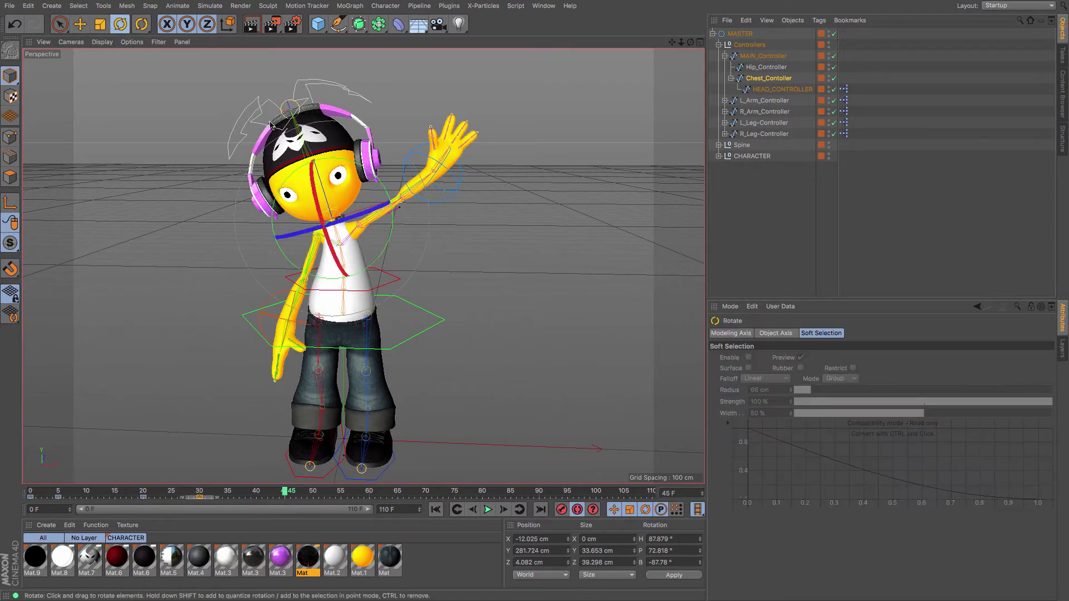
left_click_drag(377, 179, 373, 176)
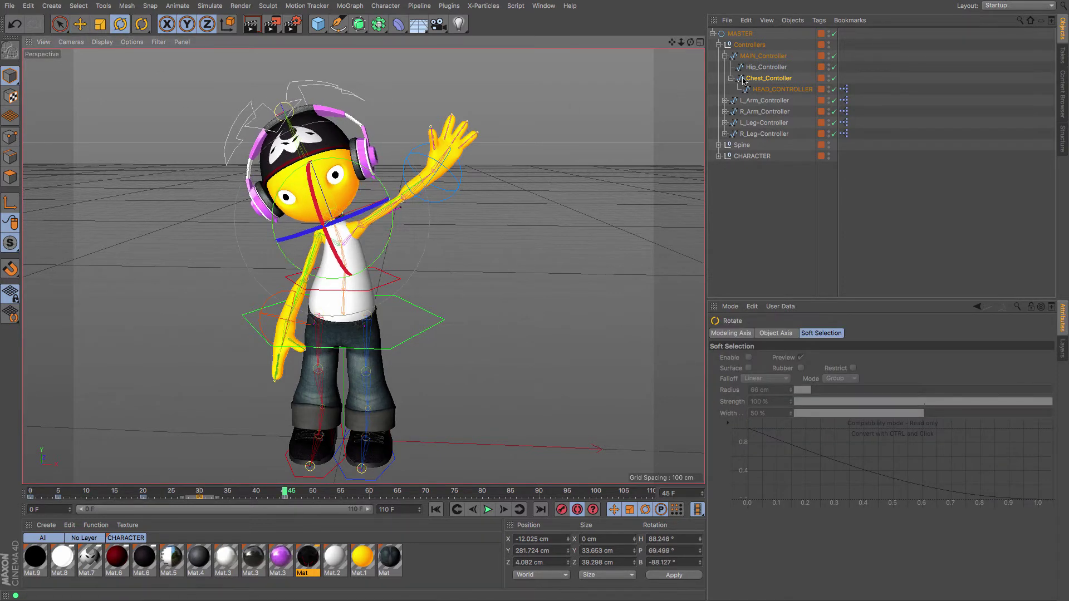
left_click(777, 89)
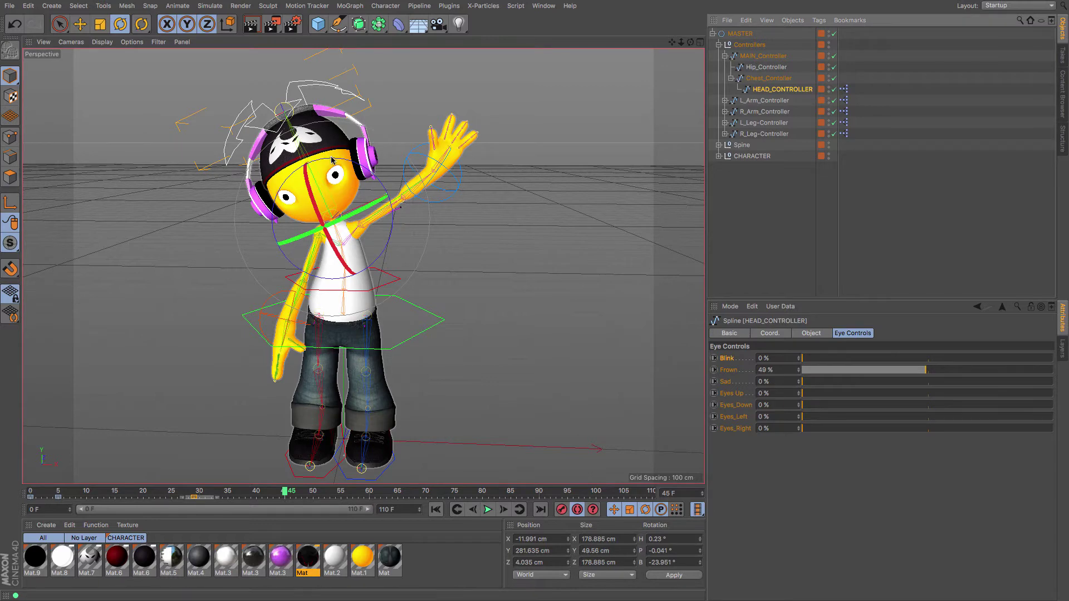
left_click_drag(326, 157, 329, 163)
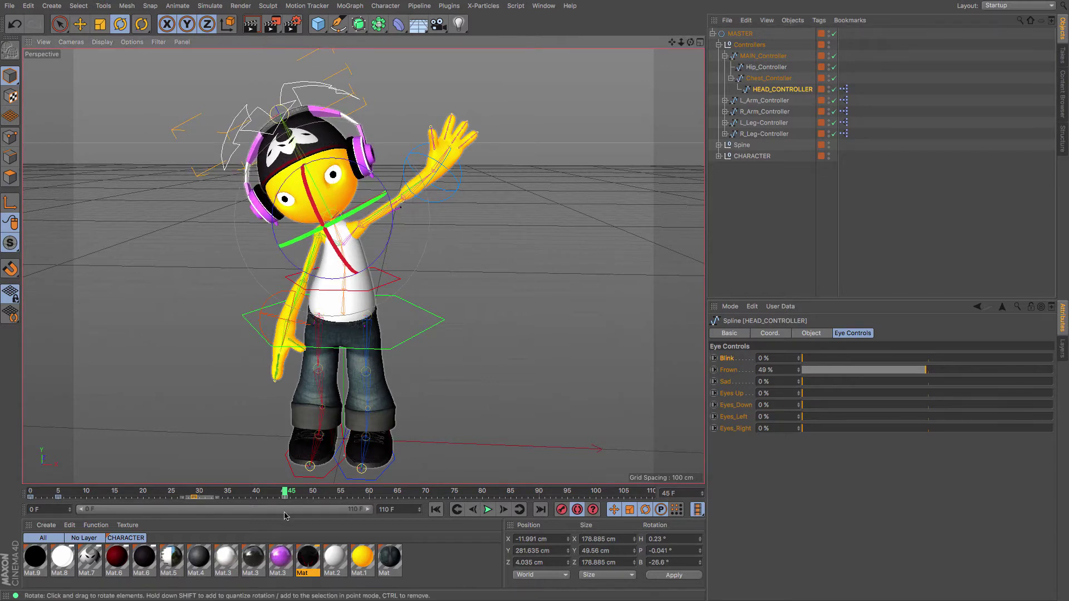
left_click_drag(283, 493, 375, 498)
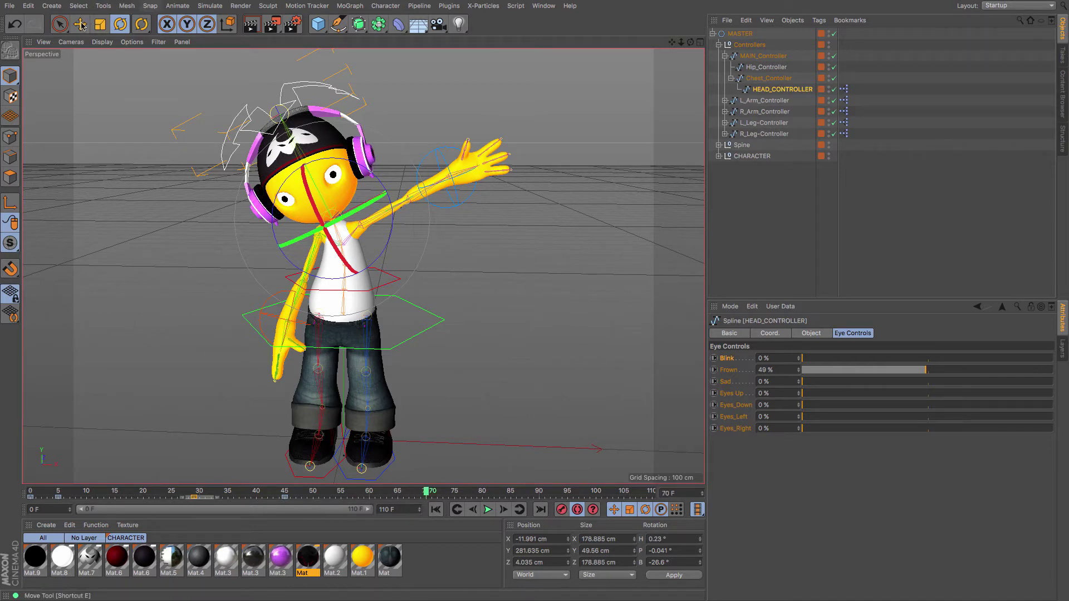
- Select L_Arm_Controller and try to copy its frame 0 rest-pose keyframe to the end of the wave
left_click(436, 149)
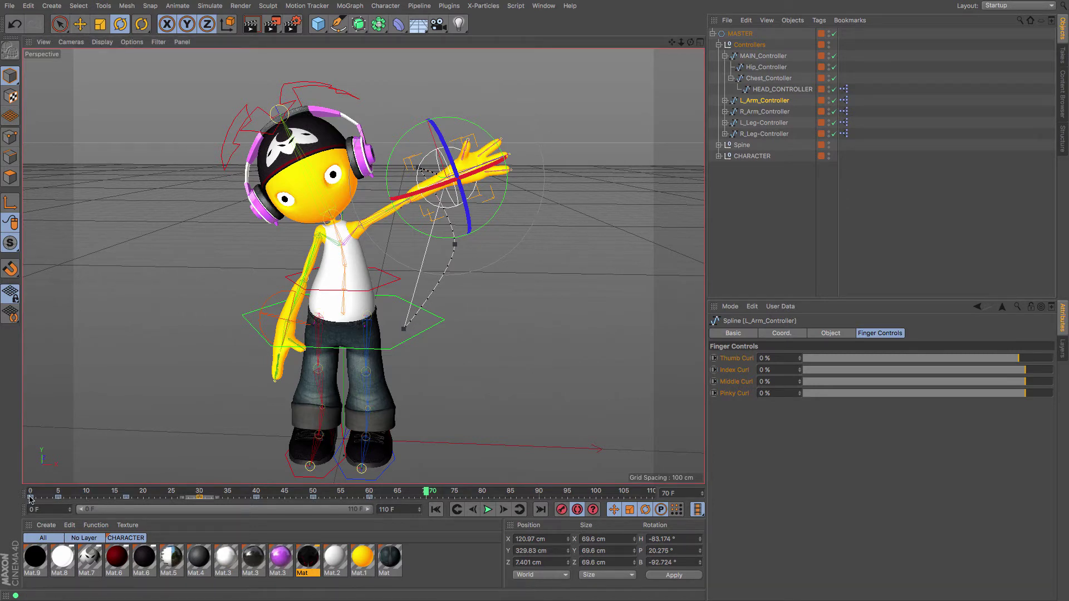
left_click(31, 498)
left_click_drag(31, 498, 348, 495, "ctrl")
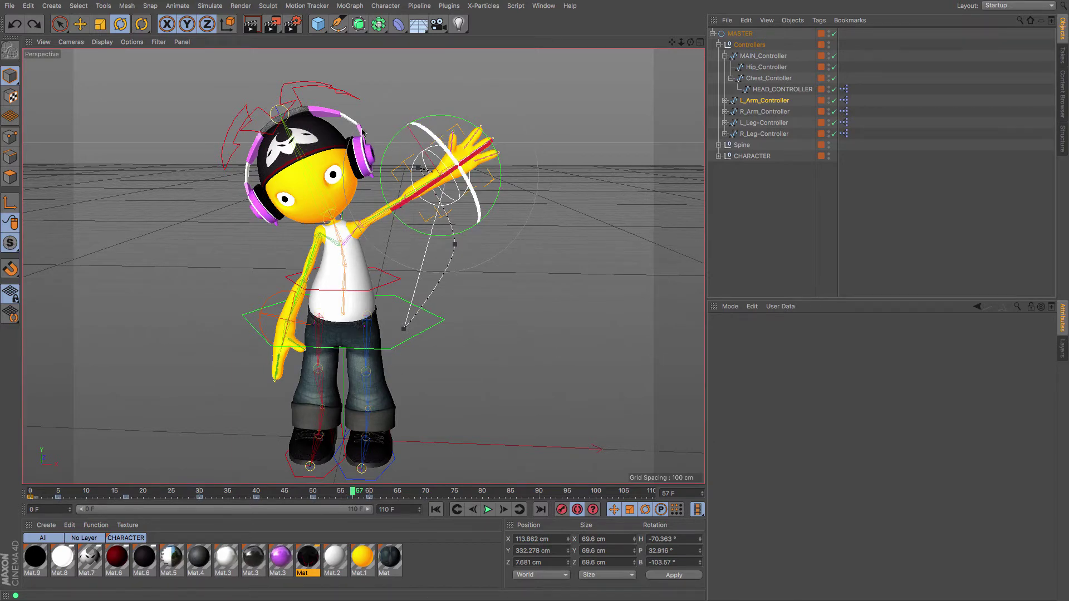
left_click_drag(354, 494, 404, 499)
left_click(778, 101)
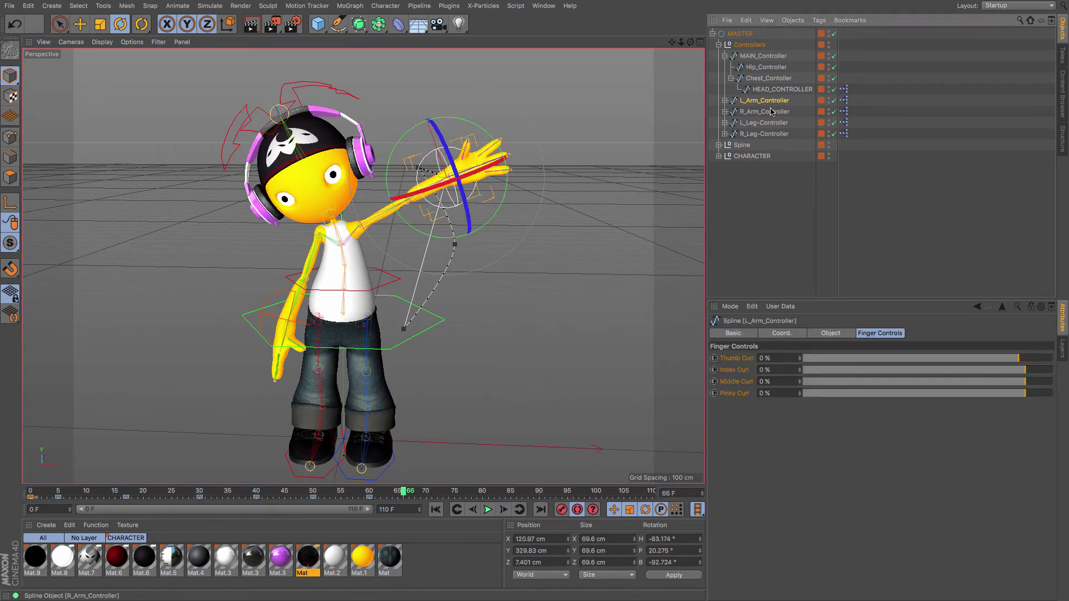
- Check the left arm's pose around frames 0 to 2 and undo the last keyframe changes
left_click_drag(58, 495, 29, 493)
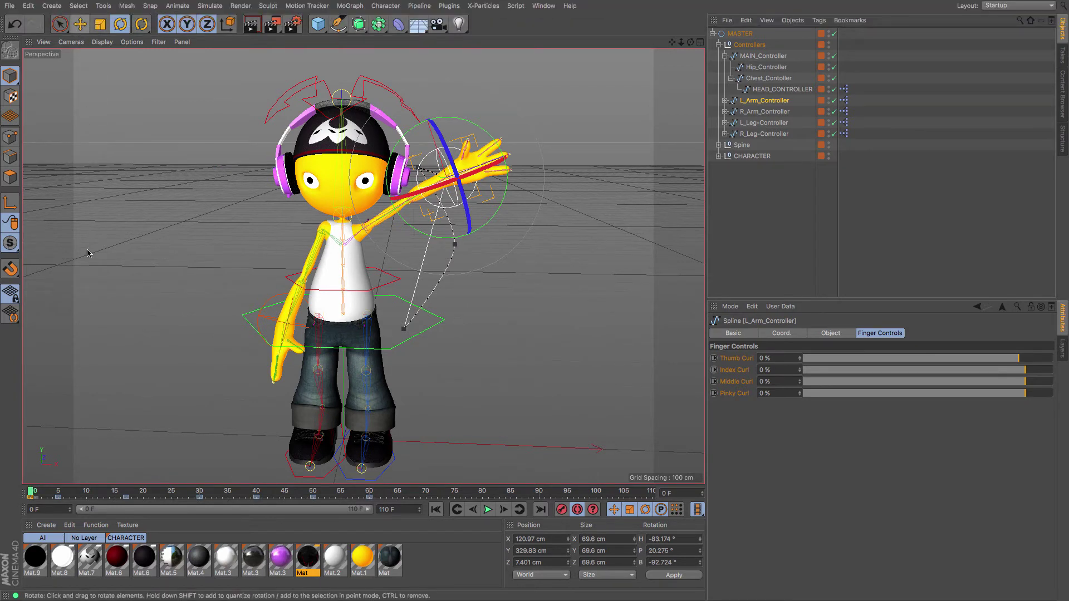
key("e")
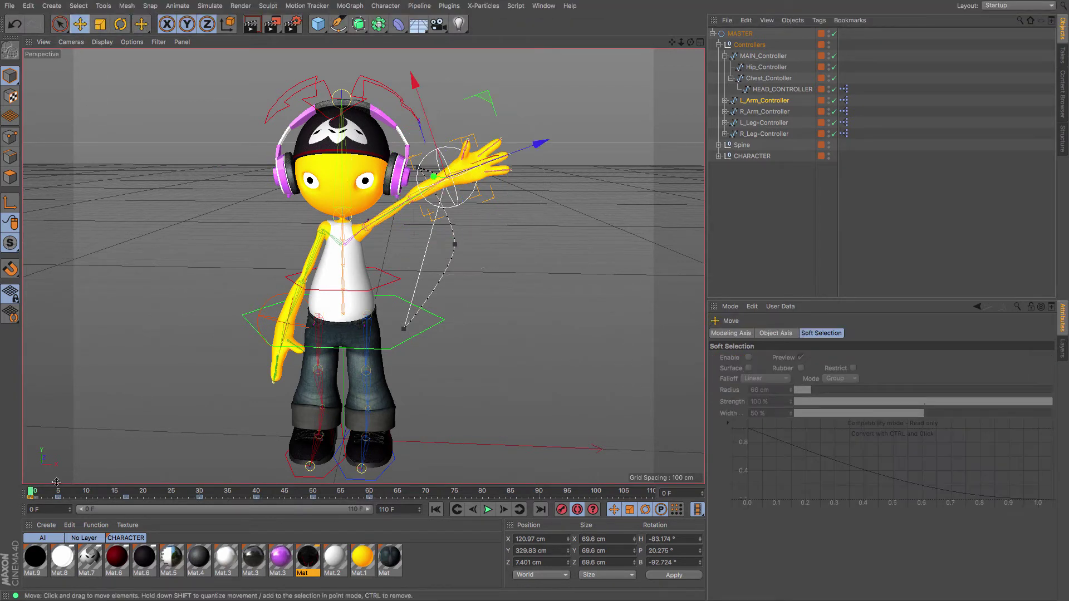
left_click_drag(37, 491, 43, 491)
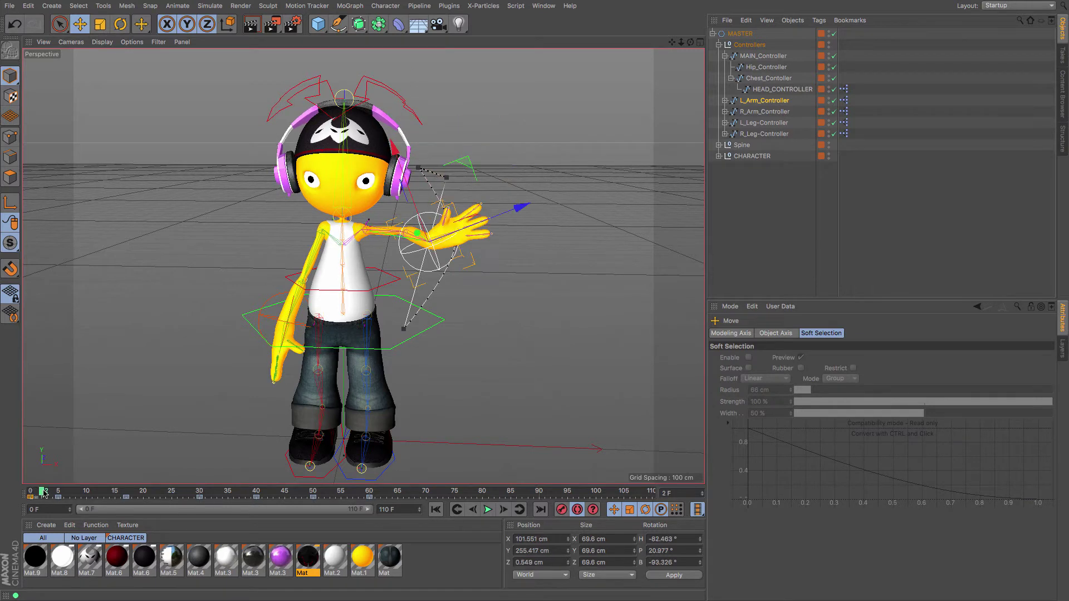
left_click(773, 101)
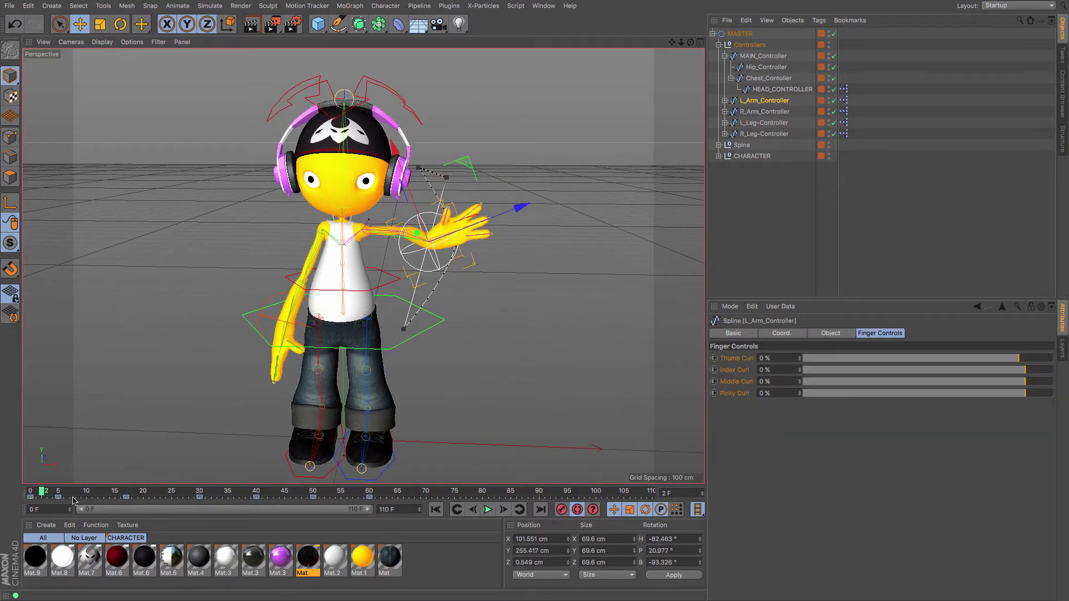
left_click_drag(43, 493, 2, 501)
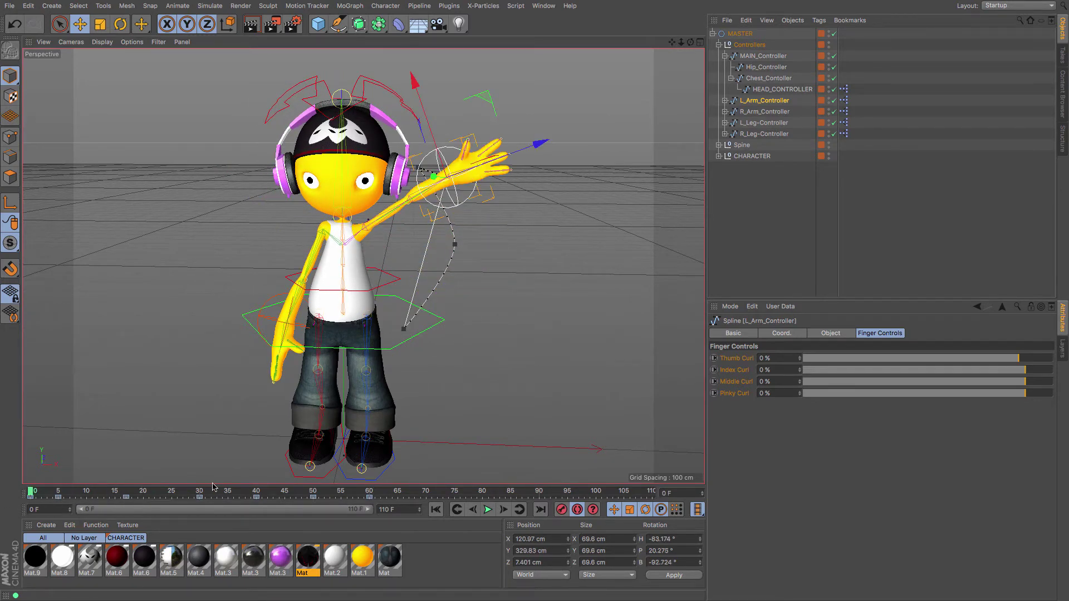
key("super+z")
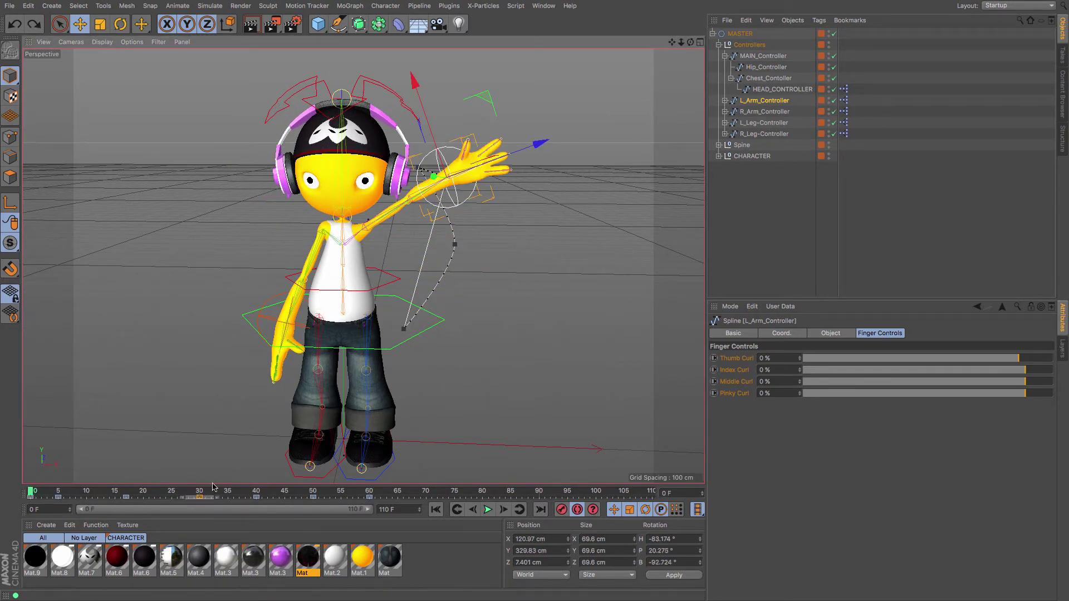
key("super+z")
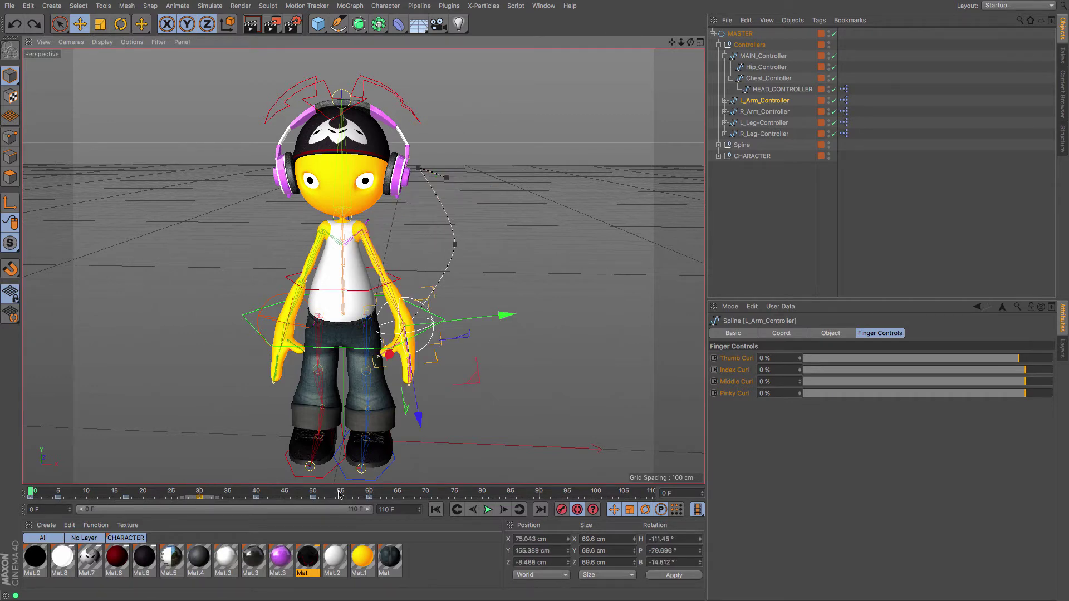
- Copy L_Arm_Controller's frame 0 keyframe to frame 70 and scrub through to check that the arm lowers
left_click_drag(339, 493, 387, 497)
left_click(30, 498)
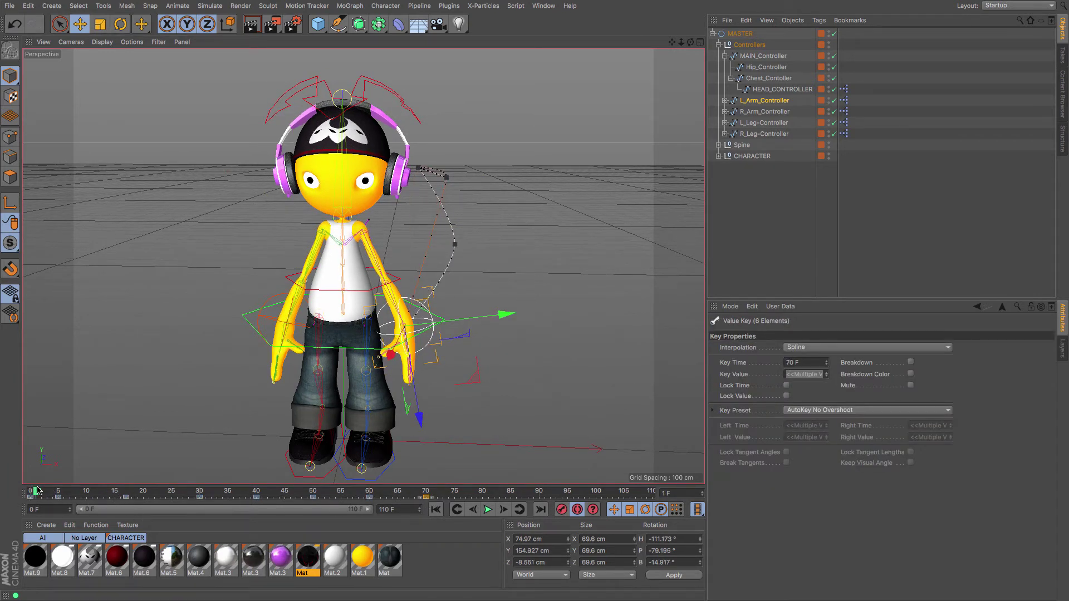
left_click_drag(38, 489, 428, 506)
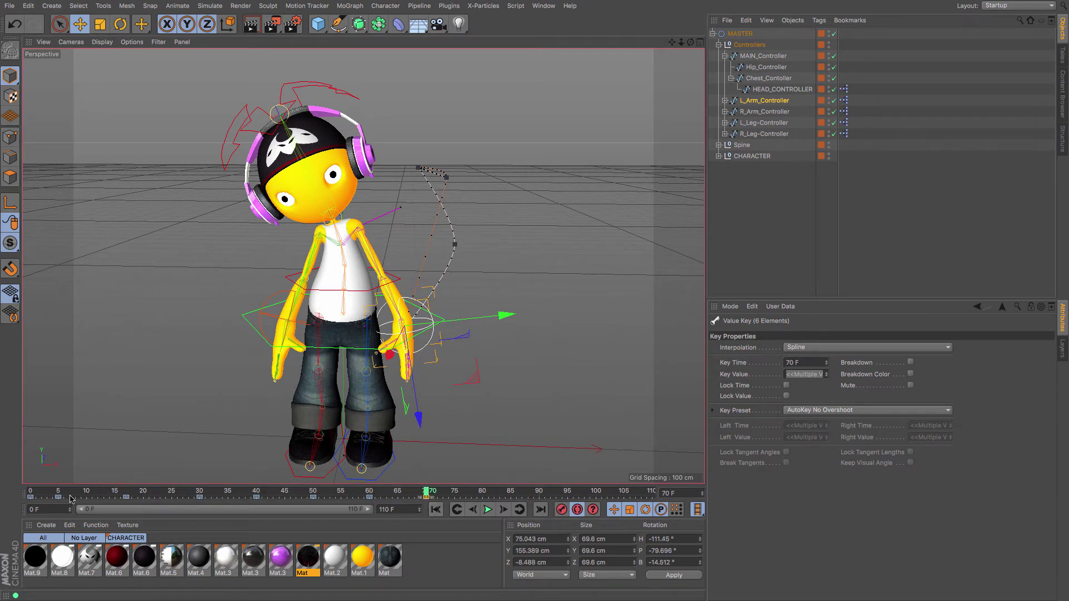
- At frame 65, move L_Arm_Controller outward to about X 123 cm, Y 227 cm, and scrub back to check the motion
left_click(122, 493)
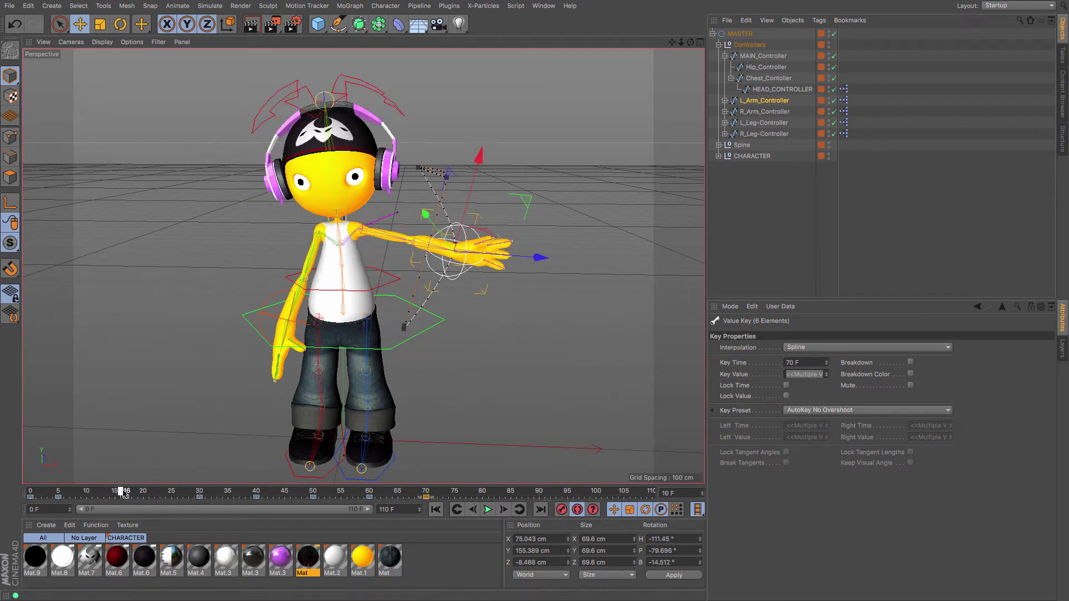
left_click_drag(123, 493, 398, 519)
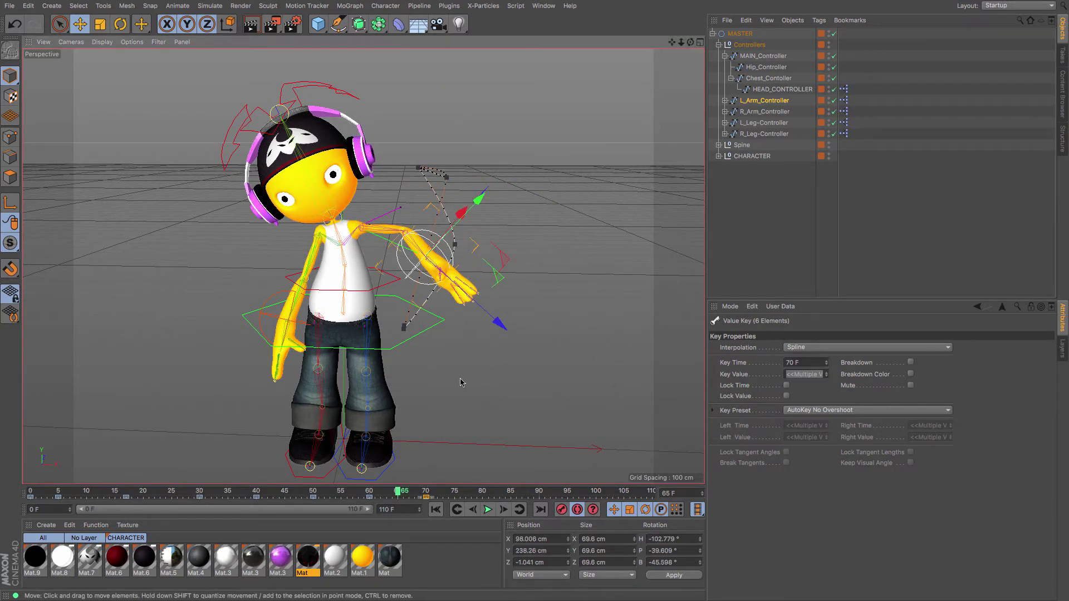
left_click_drag(460, 374, 477, 393)
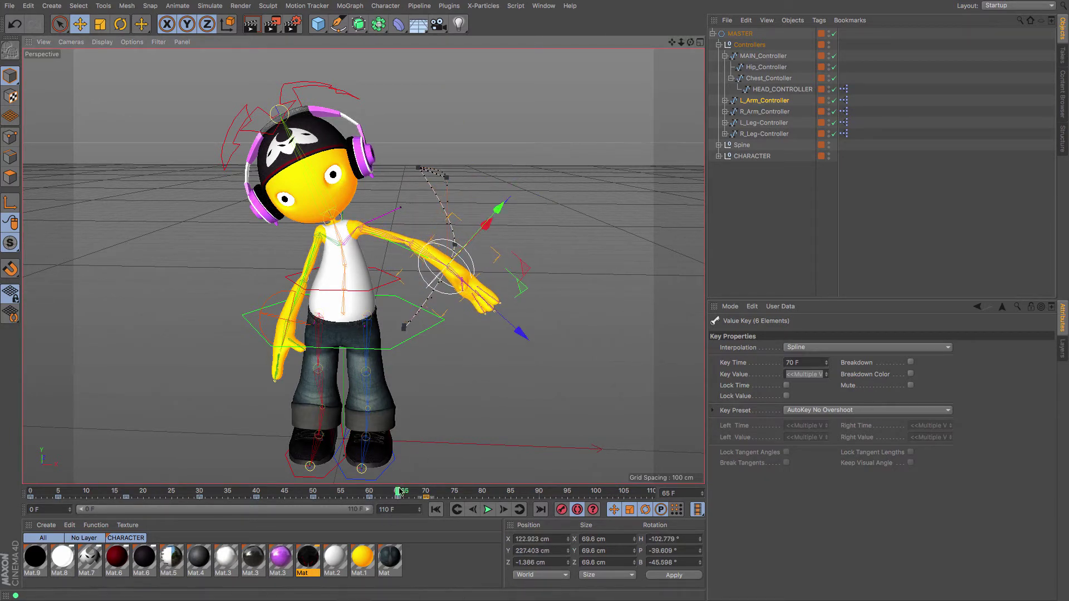
left_click_drag(399, 491, 194, 491)
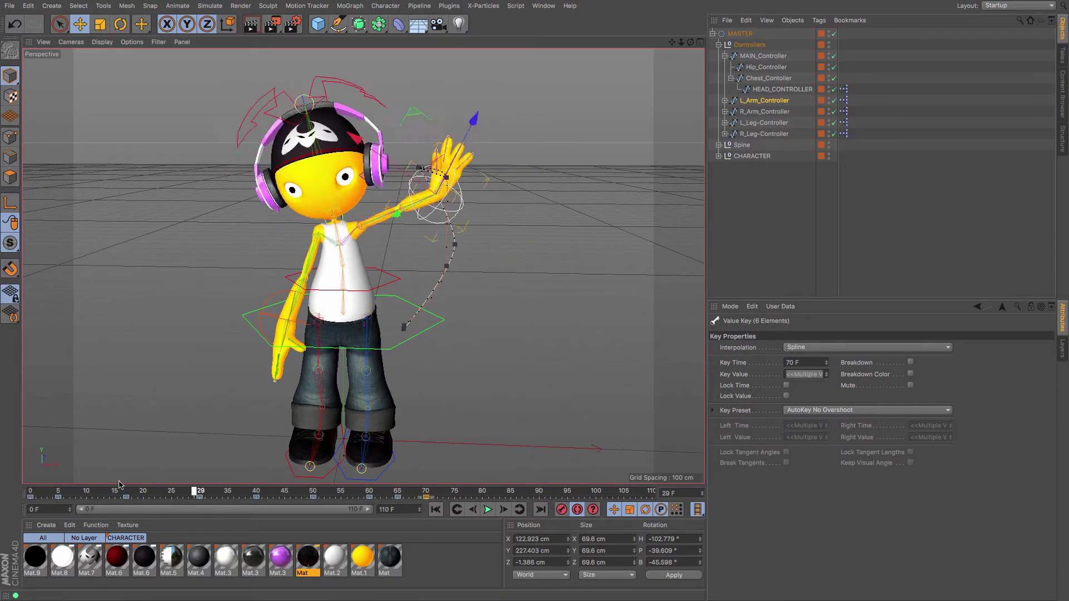
- Copy the frame 0 keyframes of Chest_Controller and HEAD_CONTROLLER to frame 70 and scrub back to check the motion
left_click_drag(119, 485, 475, 494)
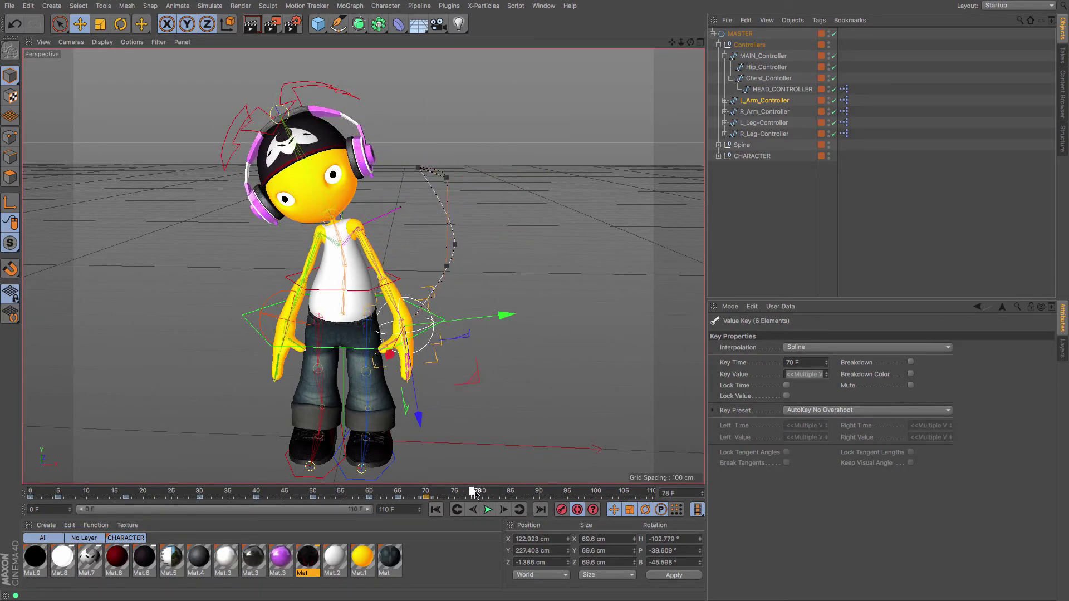
left_click(362, 139)
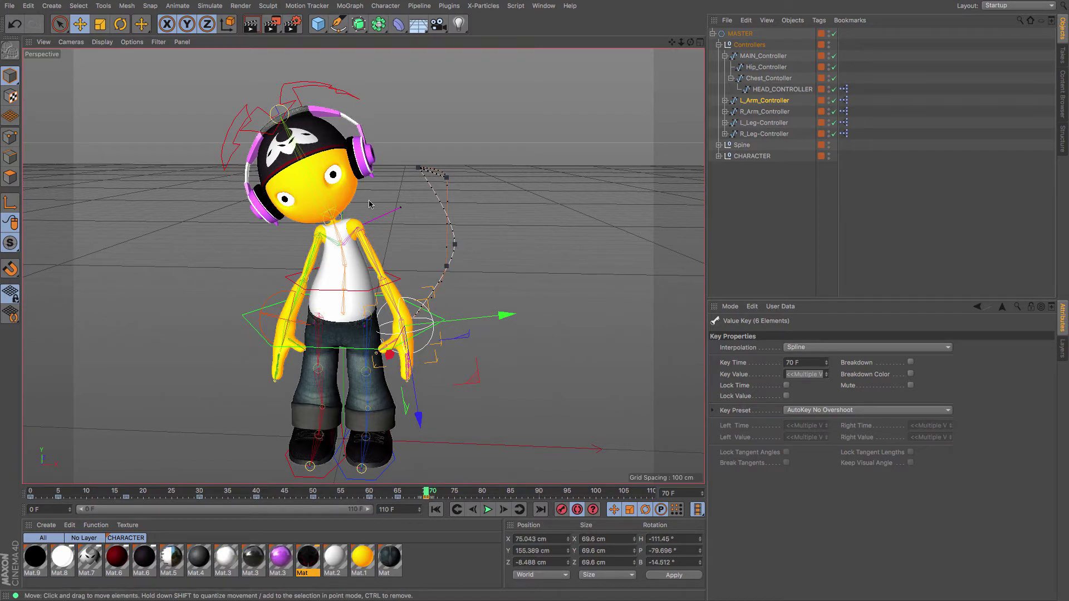
left_click(765, 79)
left_click(769, 91, "shift")
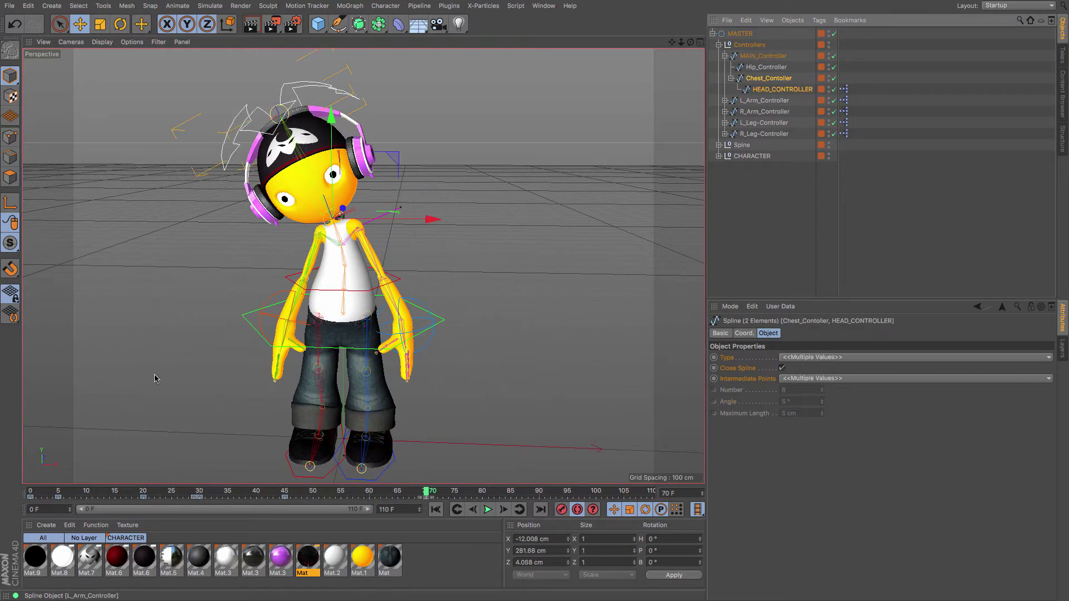
left_click(30, 498)
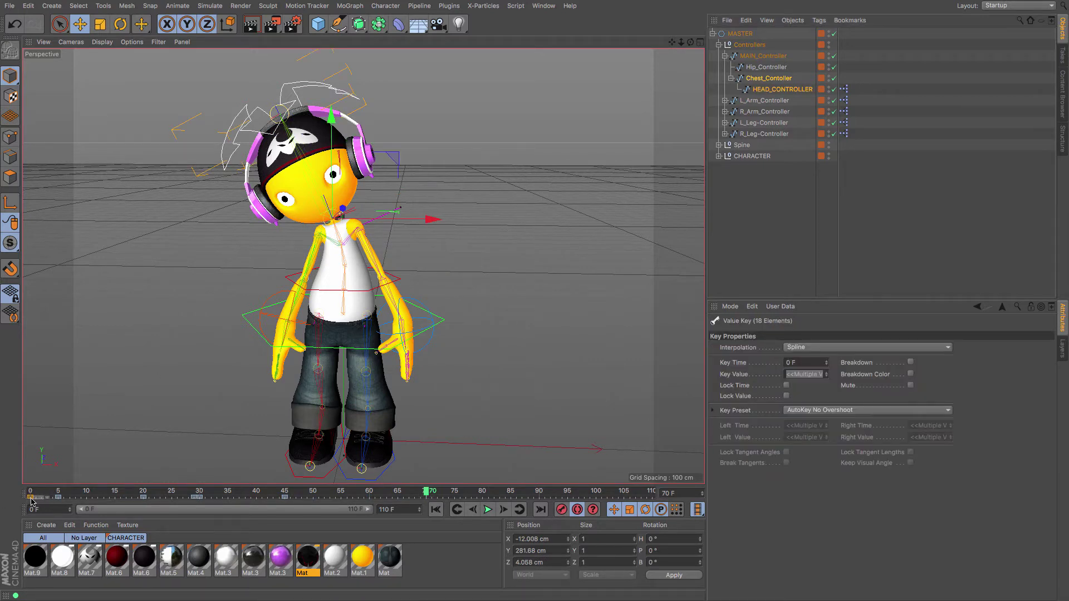
left_click_drag(30, 497, 347, 498)
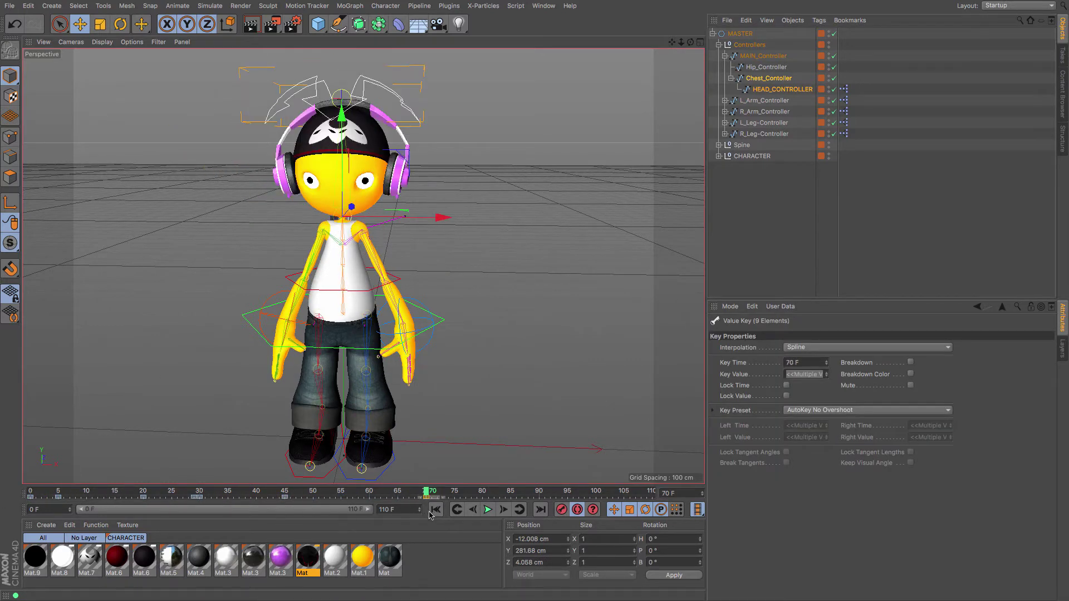
left_click_drag(427, 493, 59, 479, "ctrl")
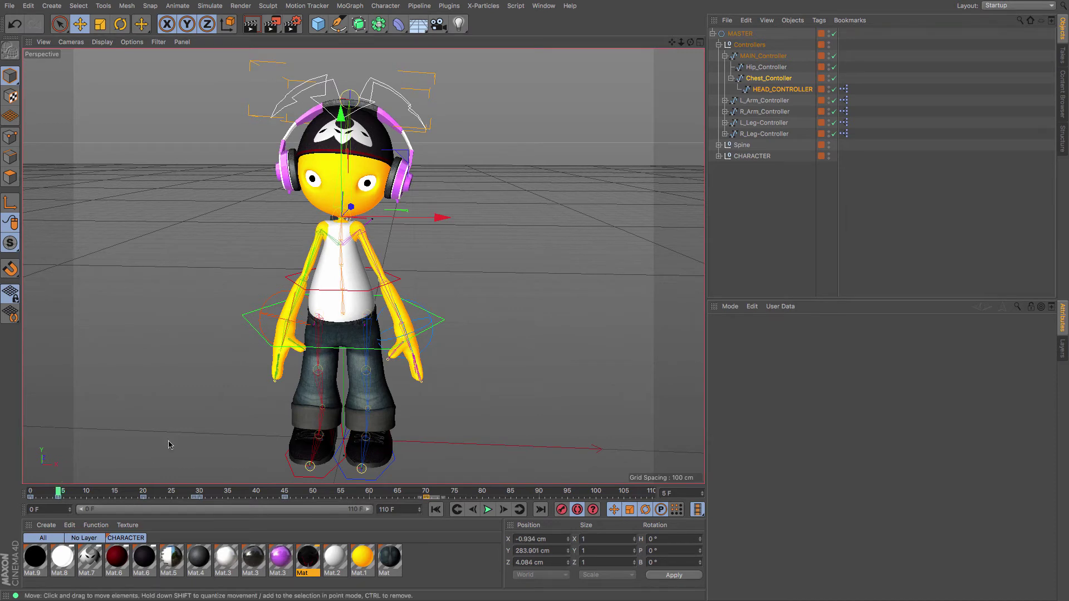
- At frame 40, lower R_Arm_Controller slightly to about X -67 cm, Y 151 cm, Z -11 cm
left_click(261, 321)
left_click_drag(58, 492, 257, 497)
left_click(30, 497)
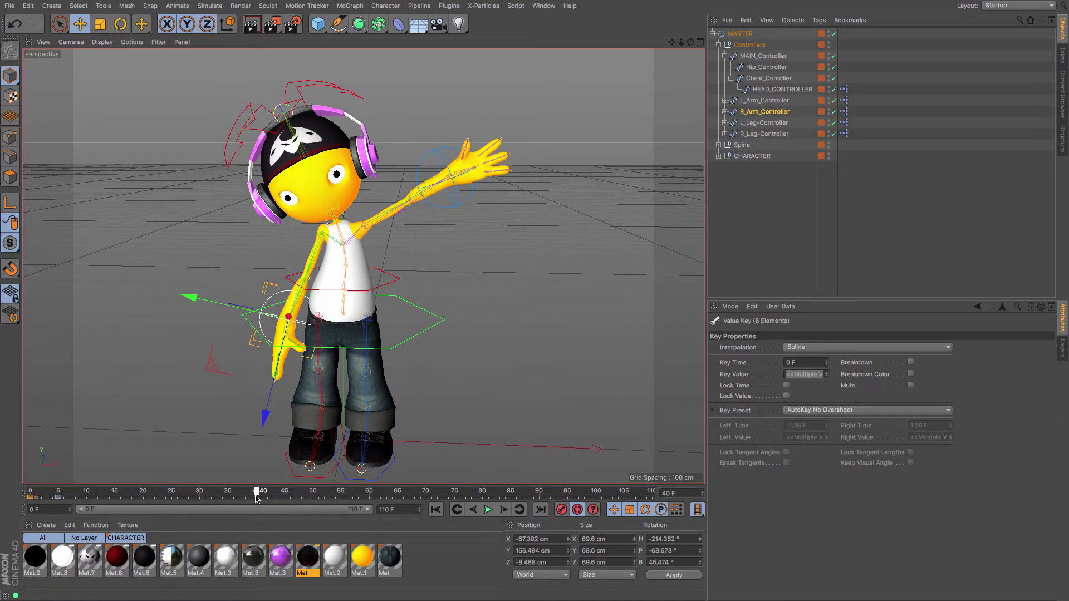
left_click_drag(264, 420, 260, 432)
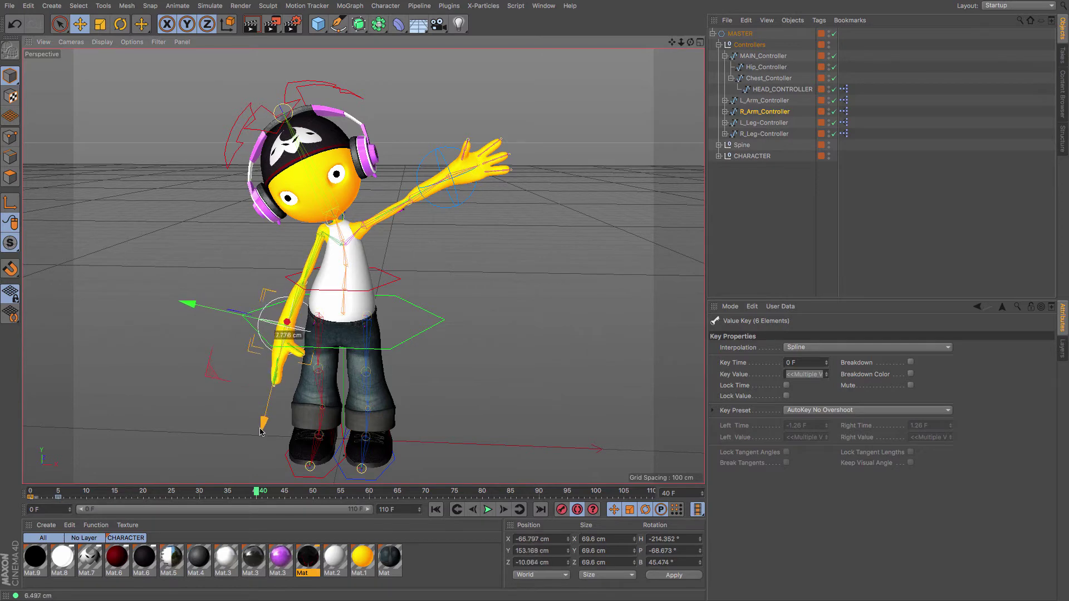
- Copy R_Arm_Controller's frame 0 keyframe to frame 70 and play the animation from the start
left_click_drag(256, 493, 441, 507)
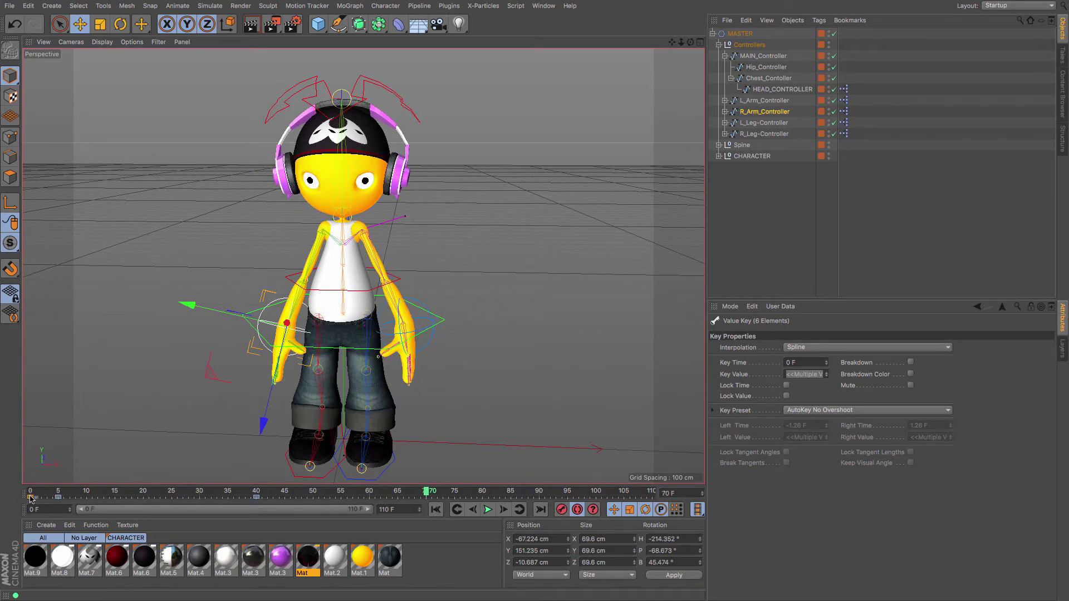
left_click_drag(82, 498, 315, 502)
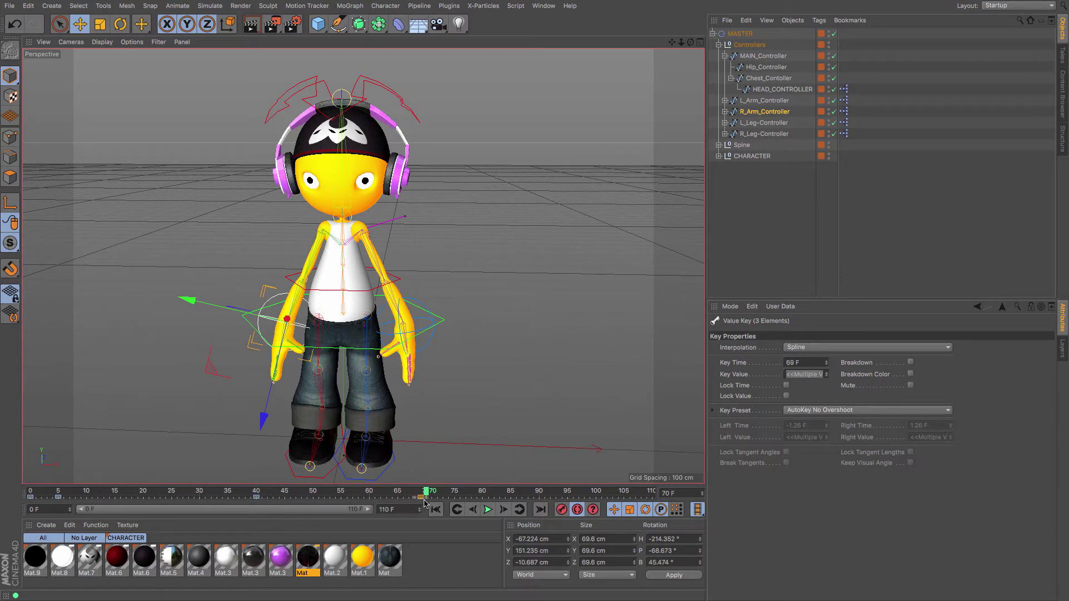
left_click_drag(427, 493, 30, 492)
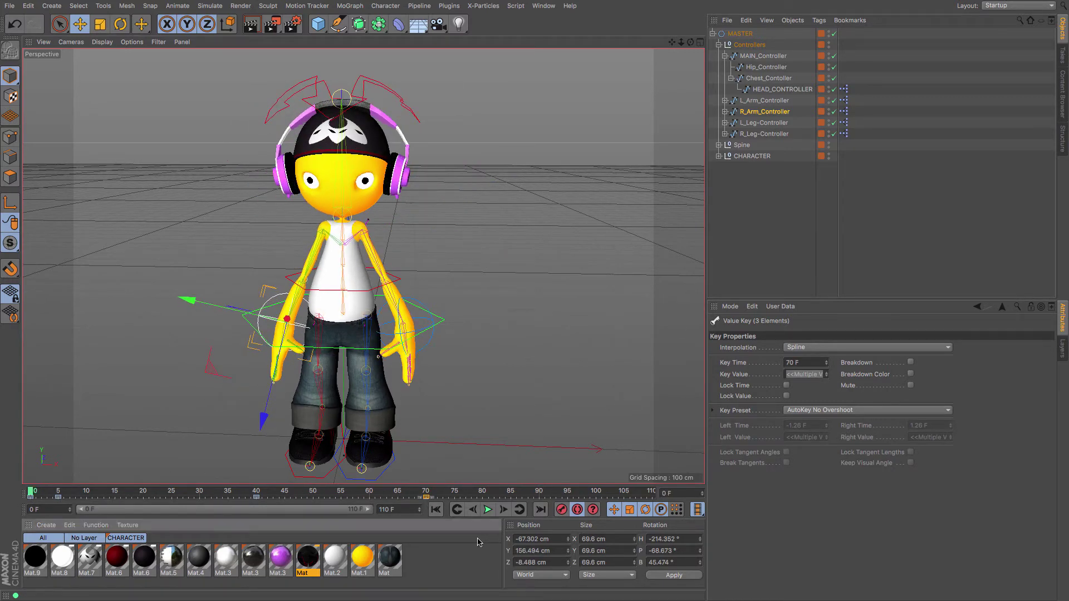
left_click(487, 509)
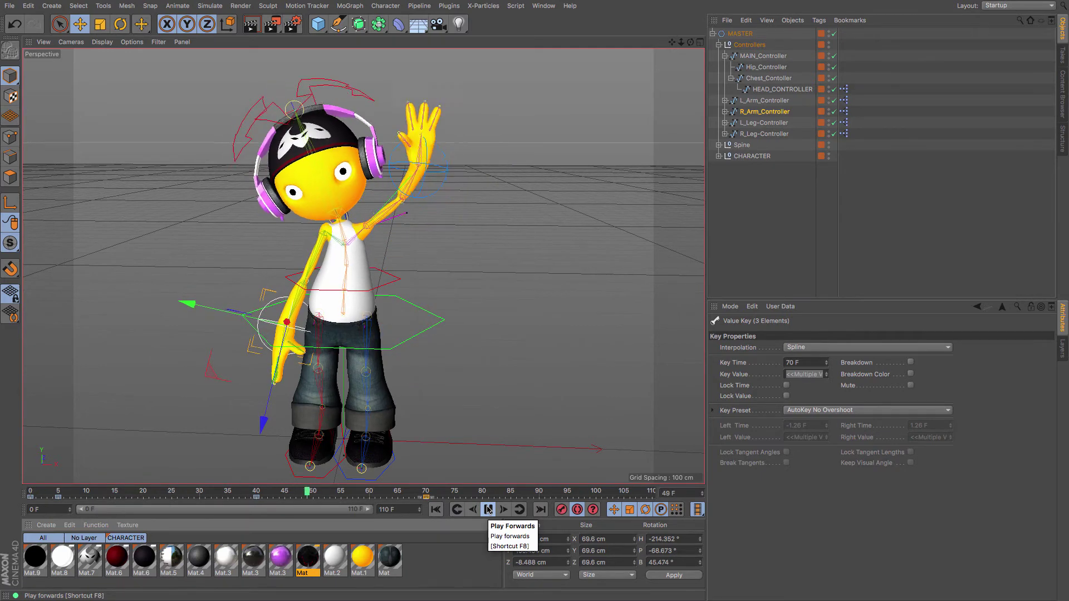
left_click(488, 509)
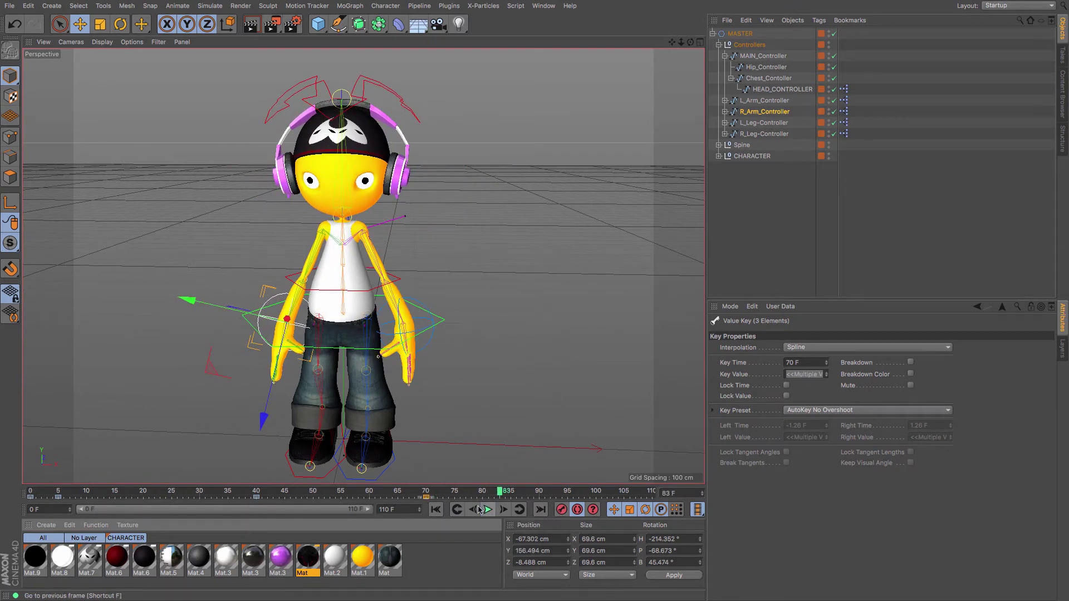
- At frame 72, nudge L_Arm_Controller inward to about X 73 cm, copy its frame 70 keyframe to frame 74, and play it back
left_click(760, 102)
left_click(426, 494)
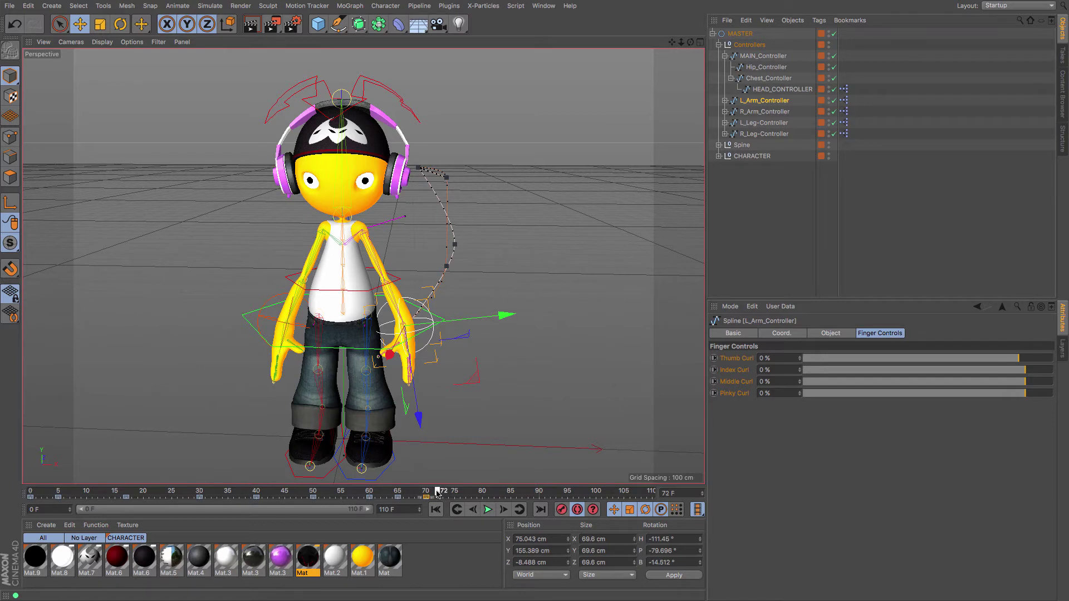
left_click_drag(503, 316, 501, 319)
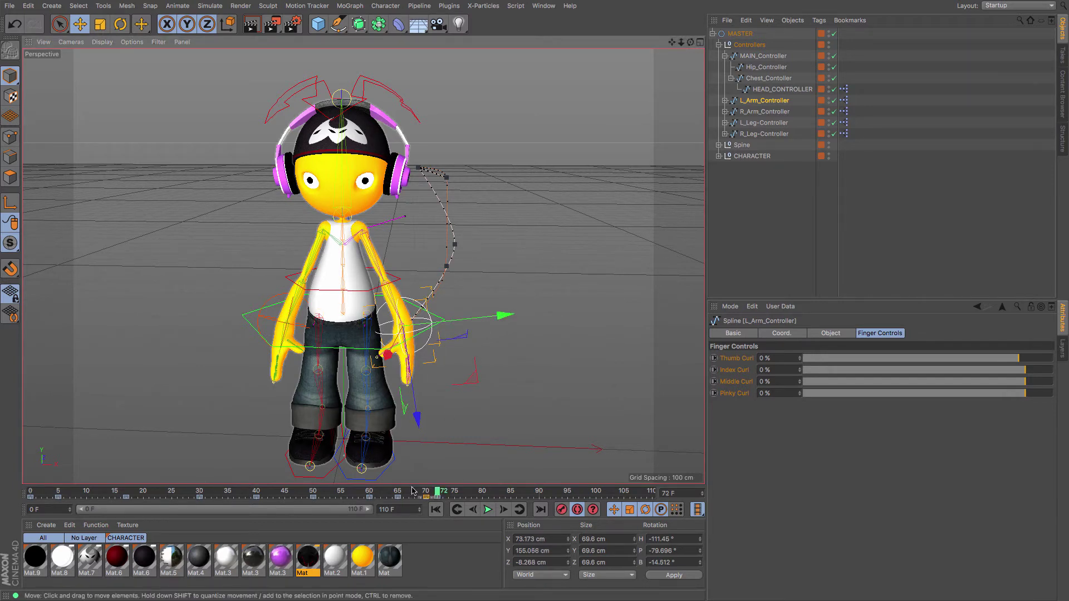
left_click(426, 498)
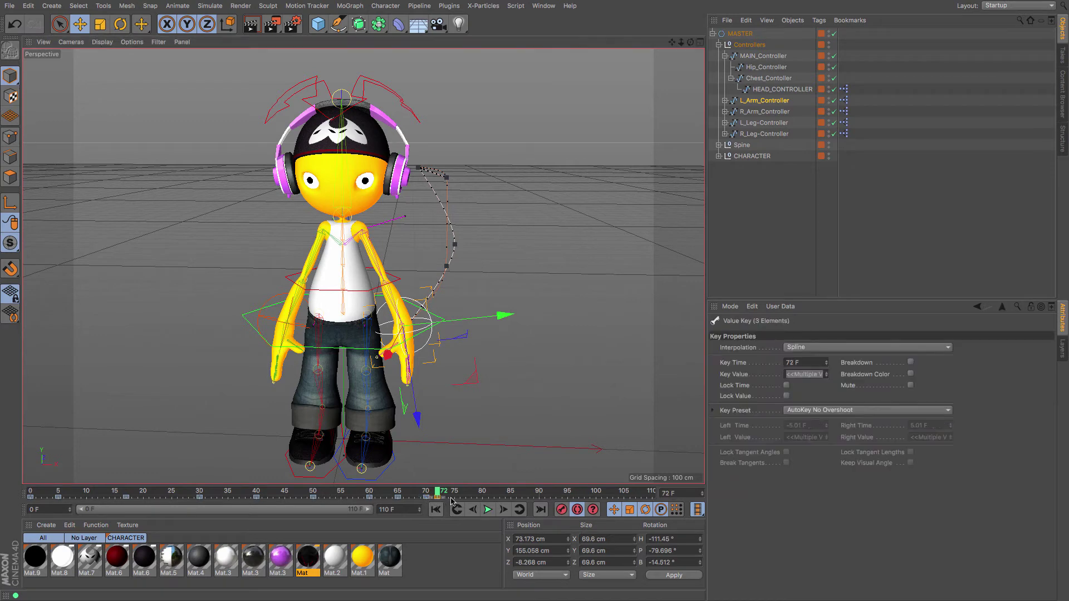
left_click_drag(441, 494, 341, 497)
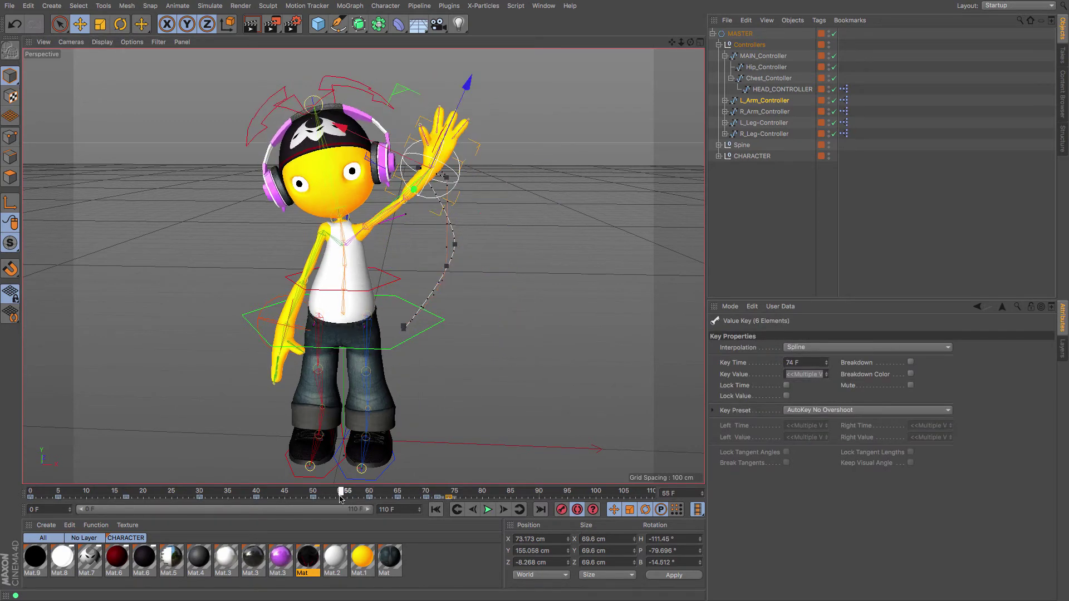
left_click(484, 510)
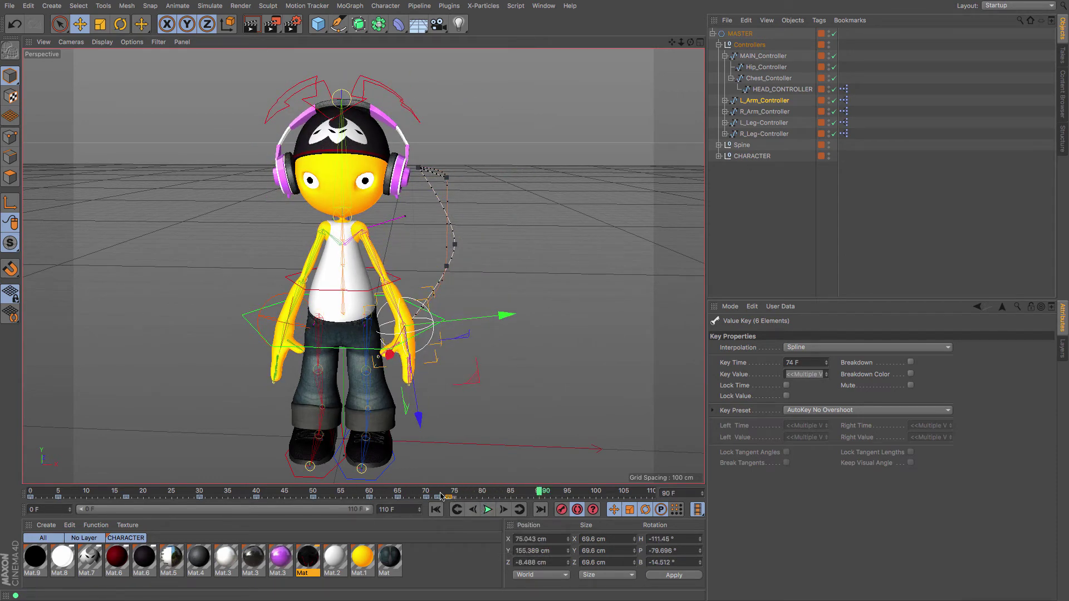
- At frame 72, rotate Chest_Controller and HEAD_CONTROLLER together by about 1.7° in bank
mouse_move(439, 496)
left_mouse_down()
mouse_move(235, 493)
mouse_move(428, 502)
left_mouse_up()
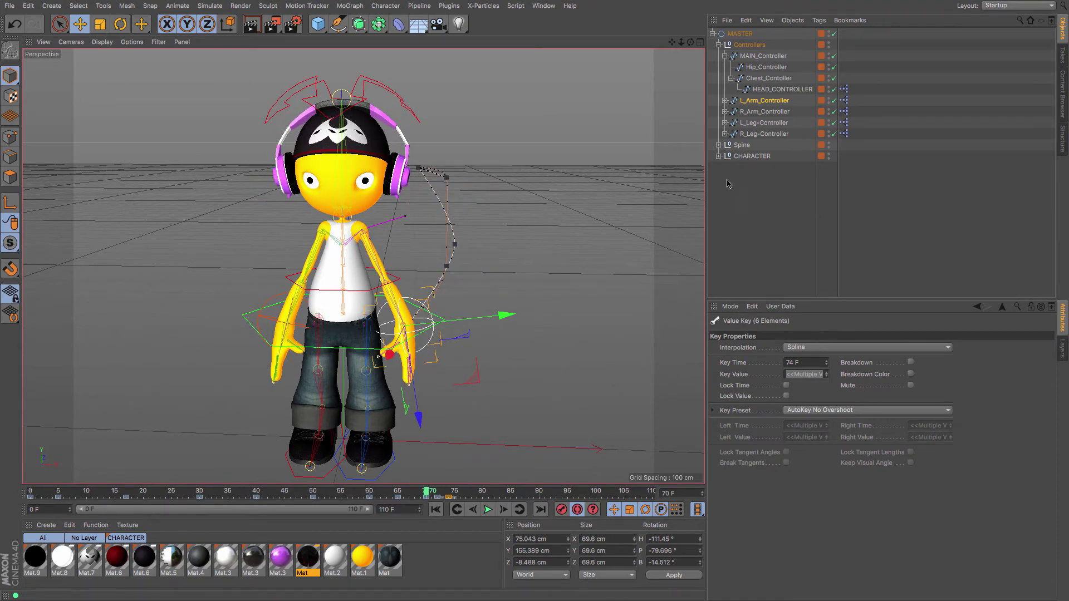
left_click(768, 77)
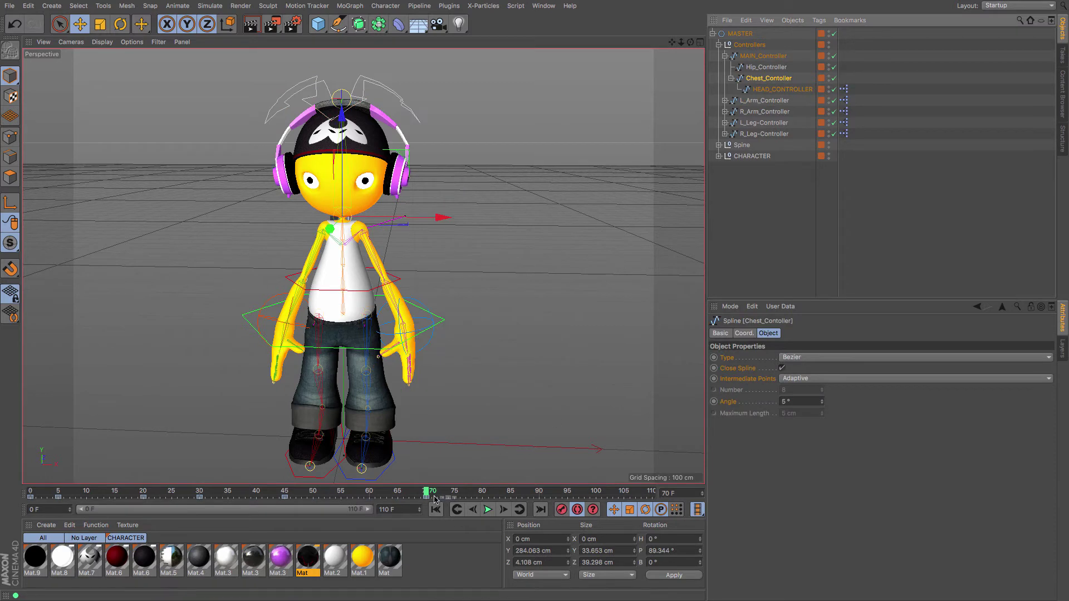
left_click(434, 496)
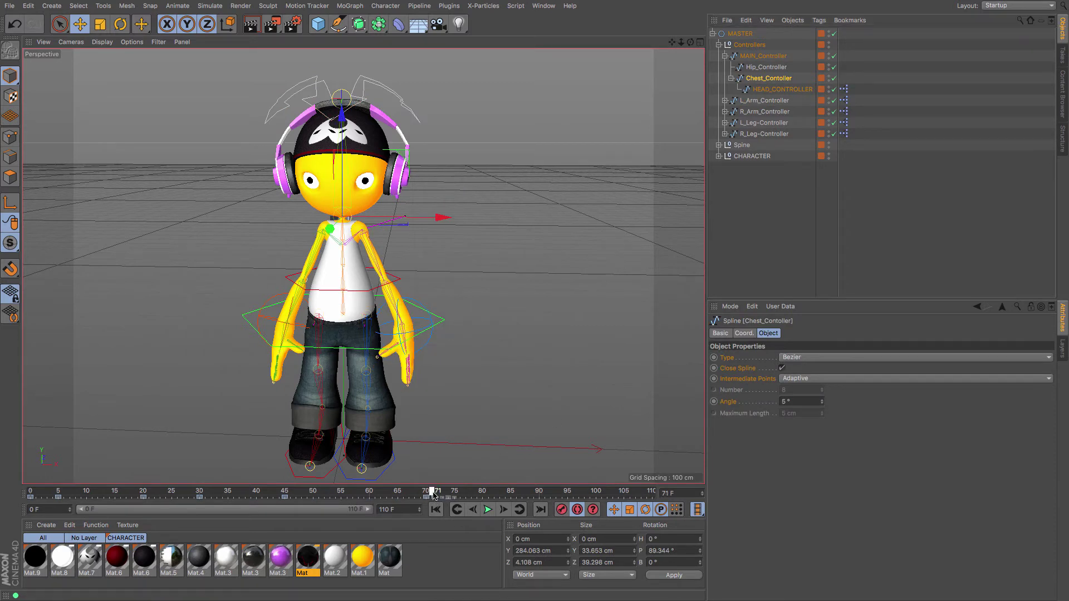
left_click(120, 24)
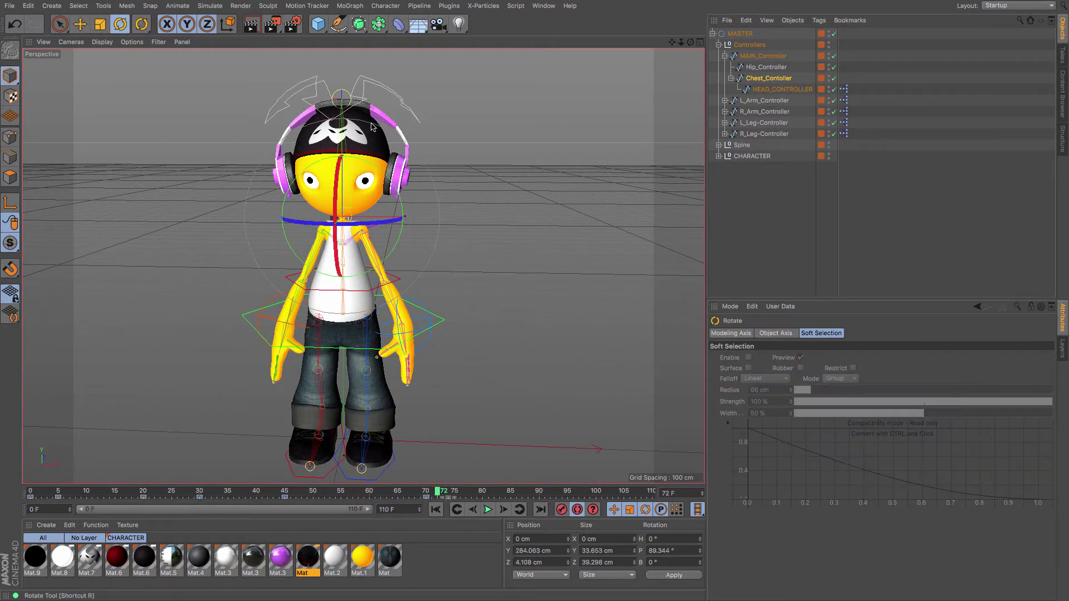
left_click(783, 89, "ctrl")
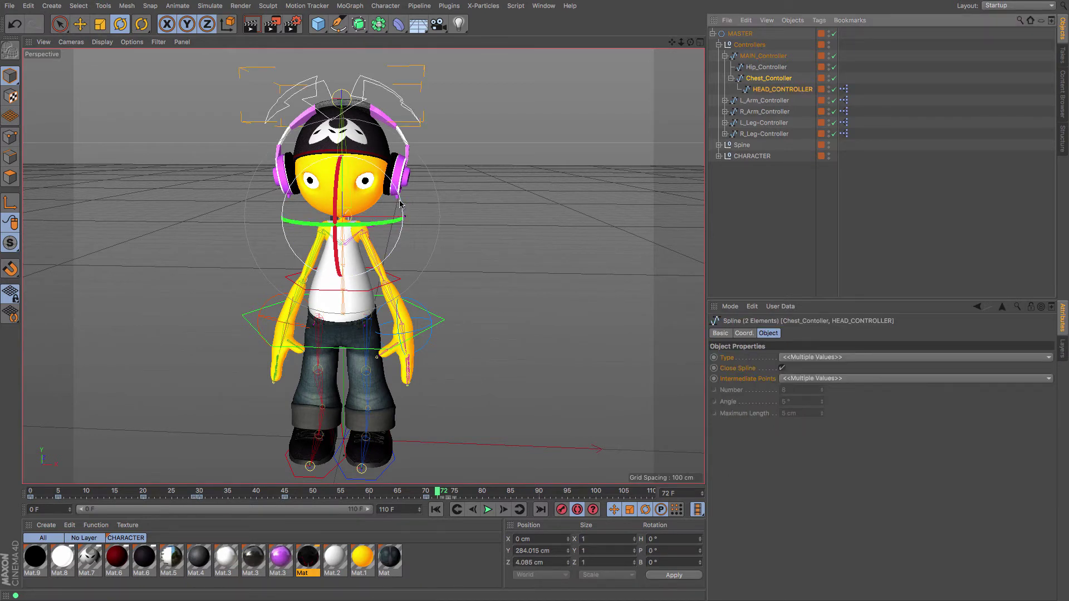
left_click_drag(399, 203, 402, 205)
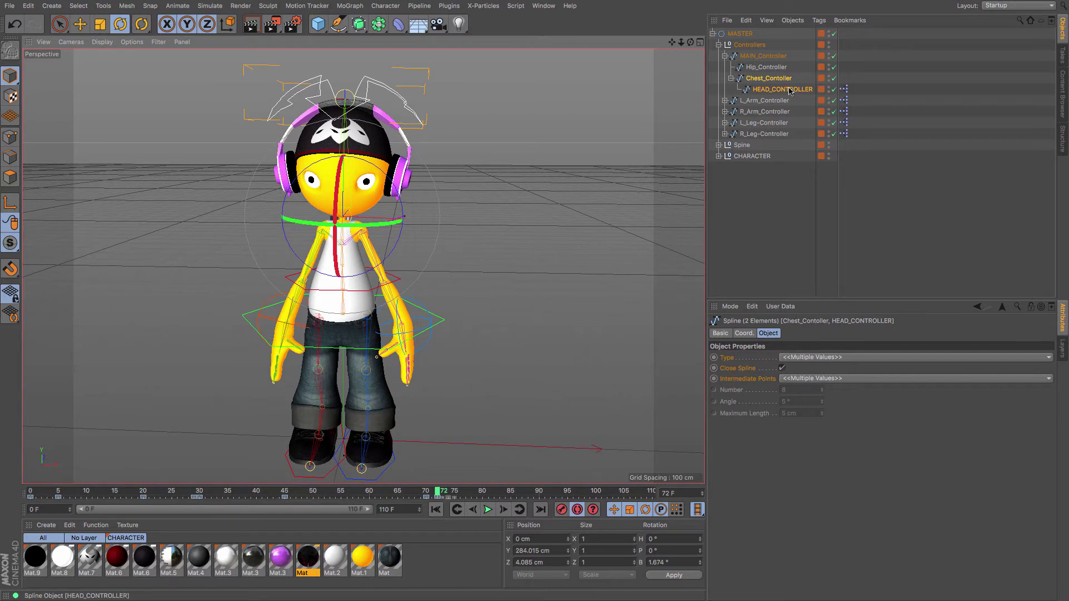
- Copy the frame 70 keyframes of the chest and head controllers to frame 74 and play the animation from frame 0
left_click(425, 497)
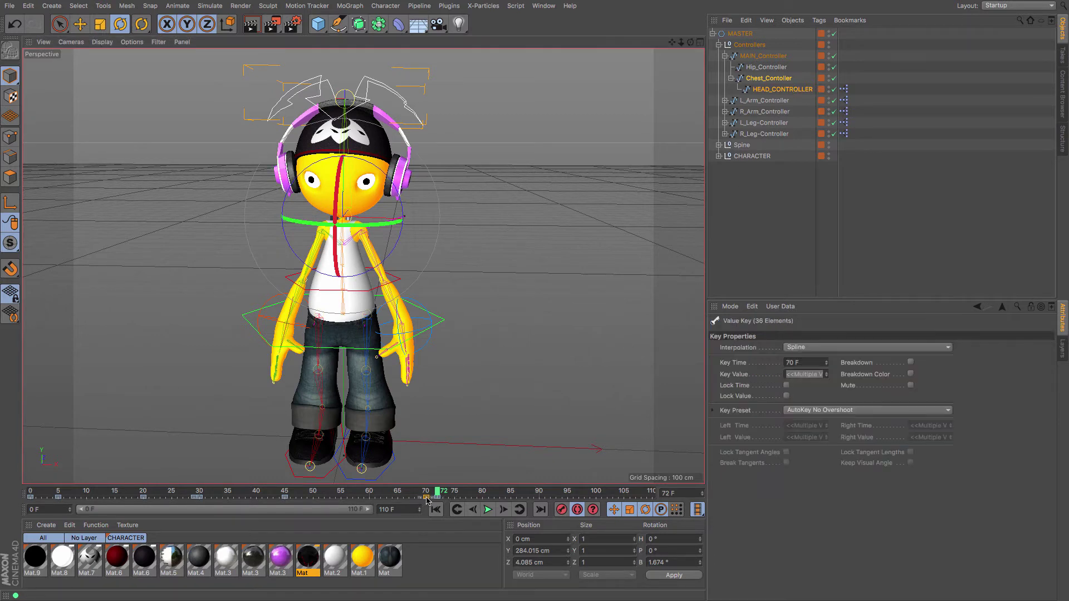
left_click_drag(427, 500, 1, 487)
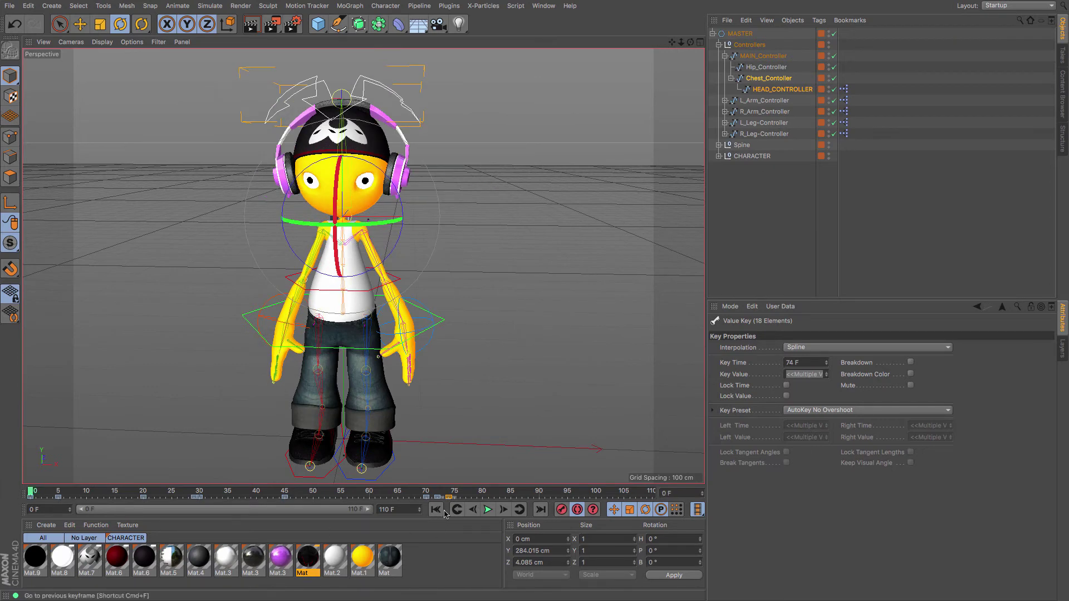
left_click(490, 510)
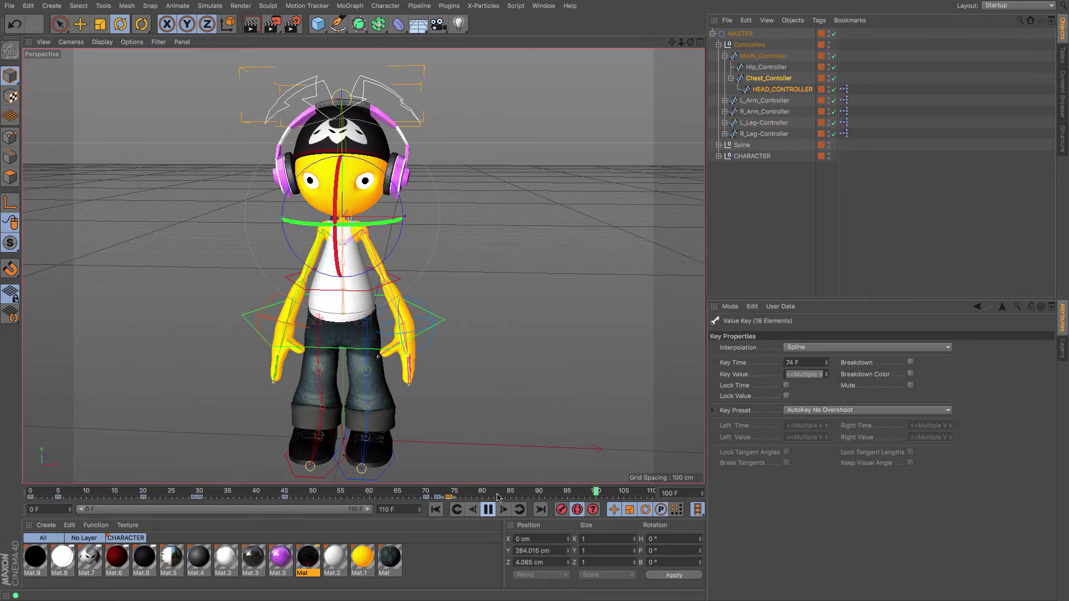
mouse_move(466, 492)
left_mouse_down()
mouse_move(441, 493)
mouse_move(467, 496)
left_mouse_up()
left_click(744, 247)
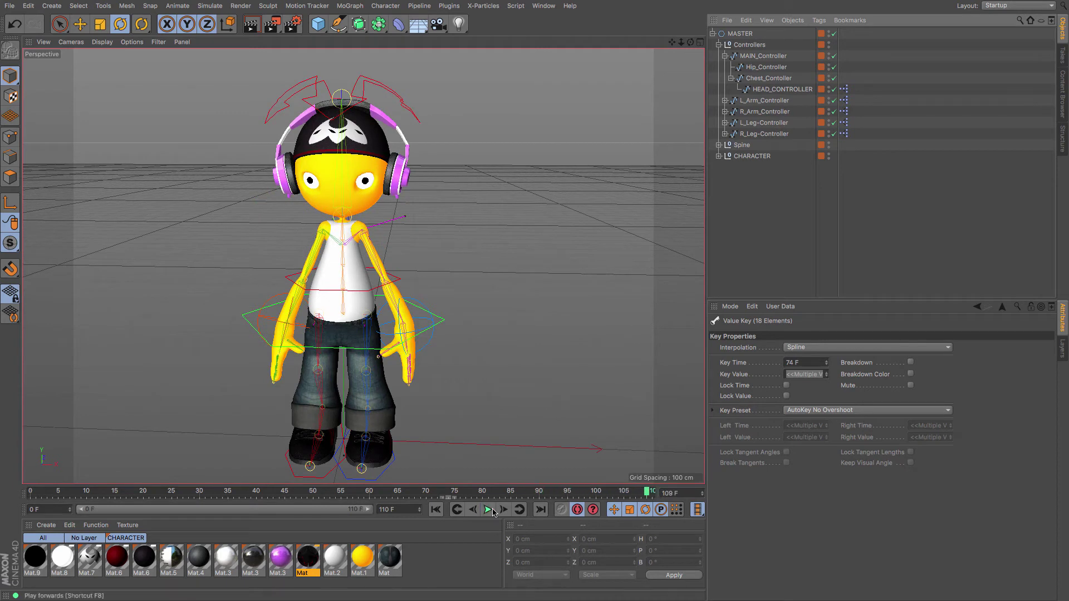
- Retime the chest and head settle by moving their frame 74 keys to frame 78 and frame 72 keys to frame 74, then play back
left_click(767, 78)
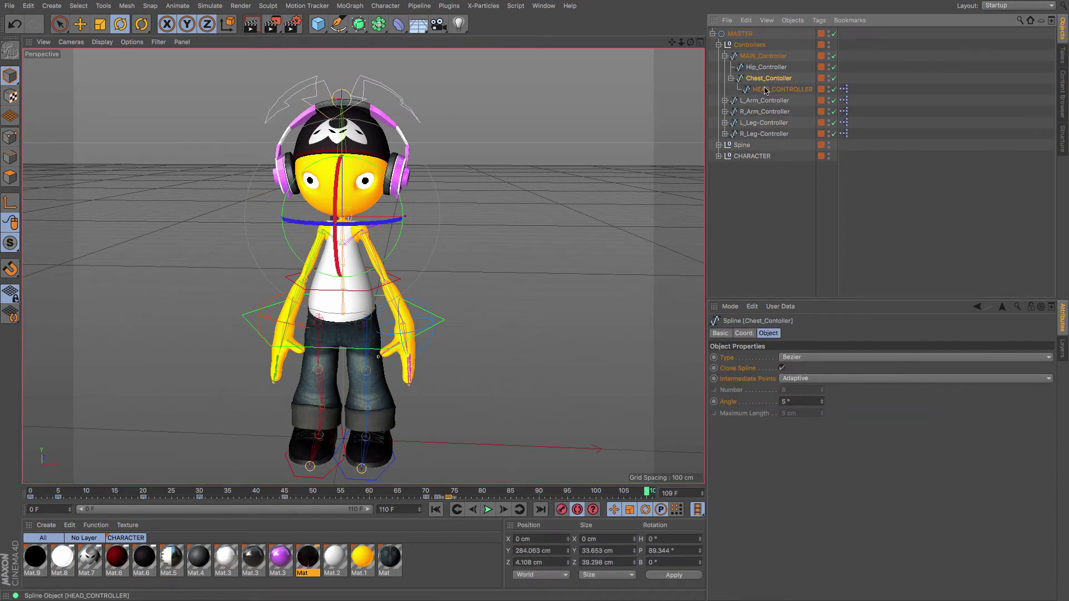
left_click(765, 89, "shift")
left_click_drag(462, 499, 466, 500)
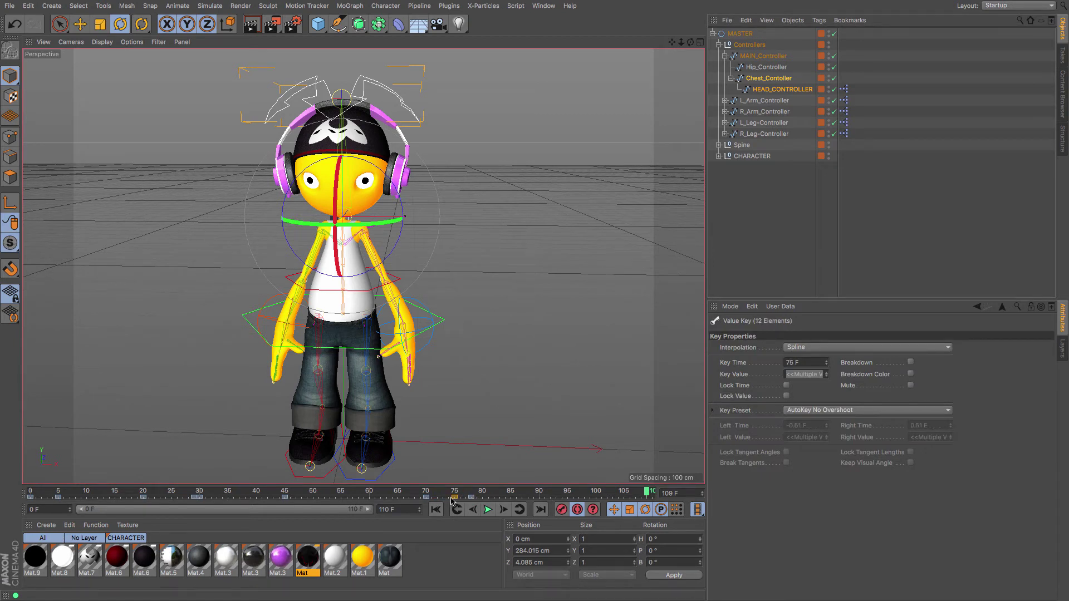
left_click(487, 509)
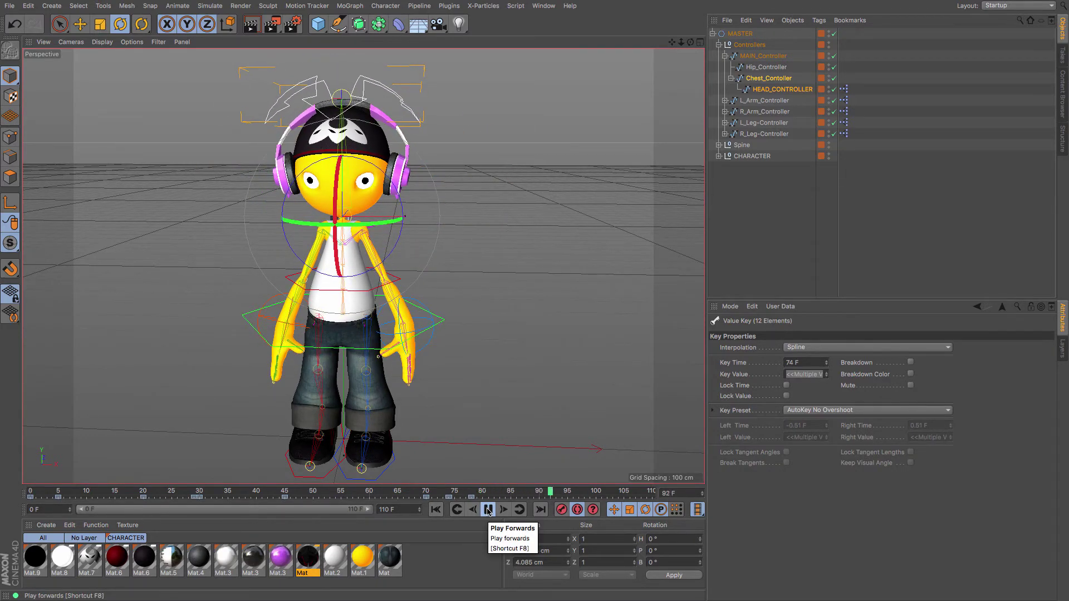
left_click(488, 510)
- At frame 74, set HEAD_CONTROLLER's bank rotation to 1°
left_click(449, 492)
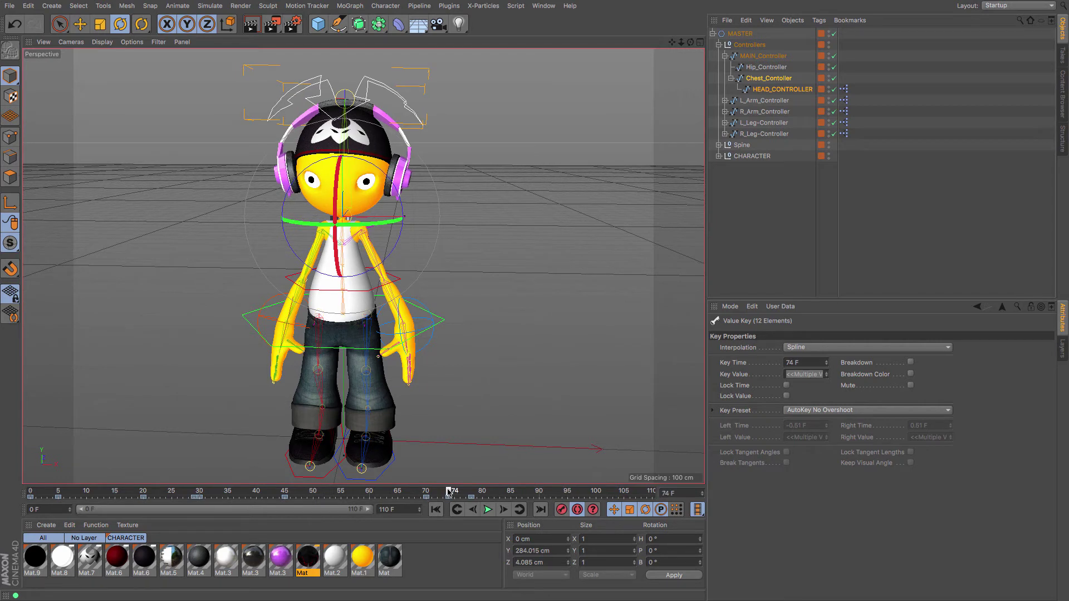
left_click(782, 89)
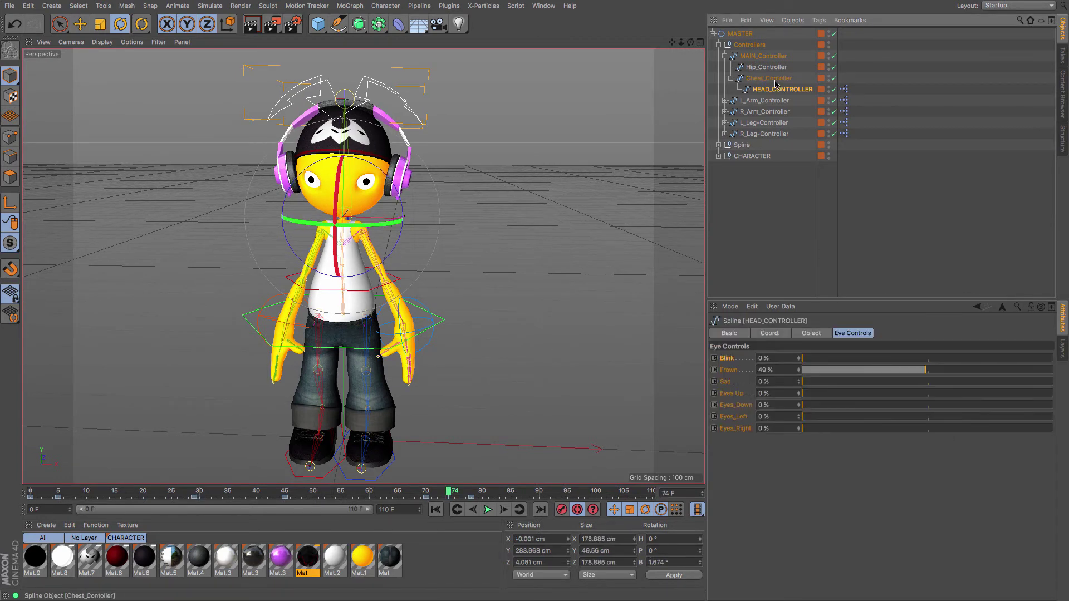
left_click(672, 562)
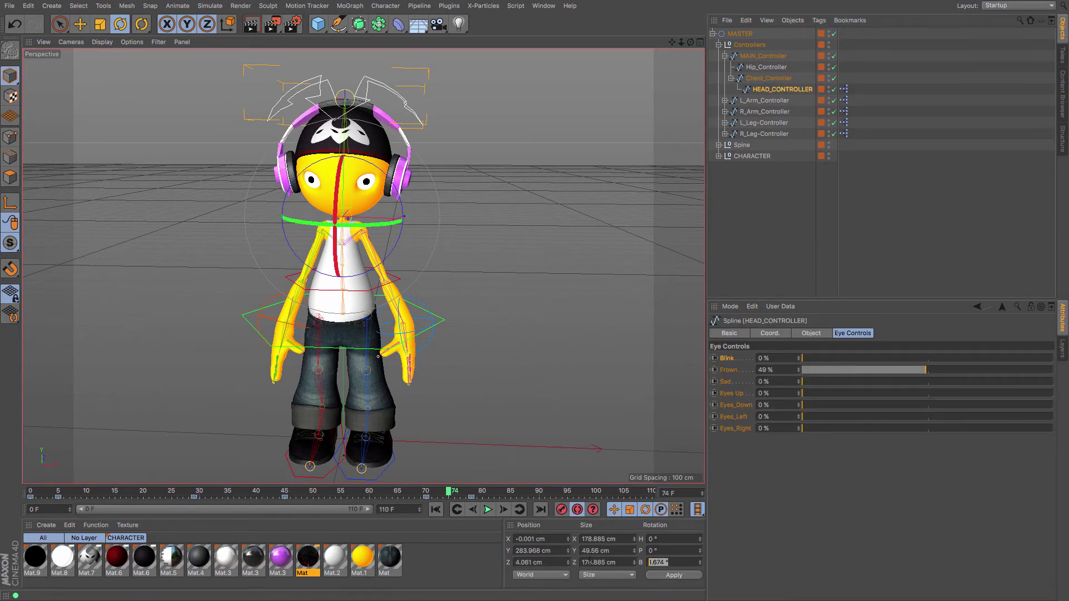
type("1")
key("Return")
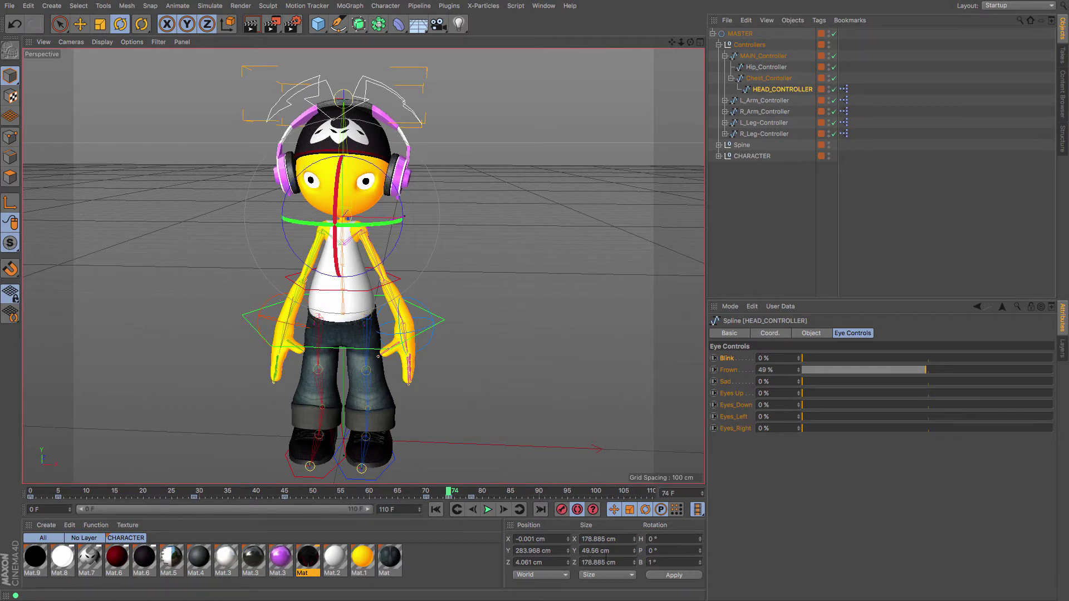
- Review the wave by scrubbing between frames 0 and 74, checking the chest, right arm and left leg controllers
left_click(767, 78)
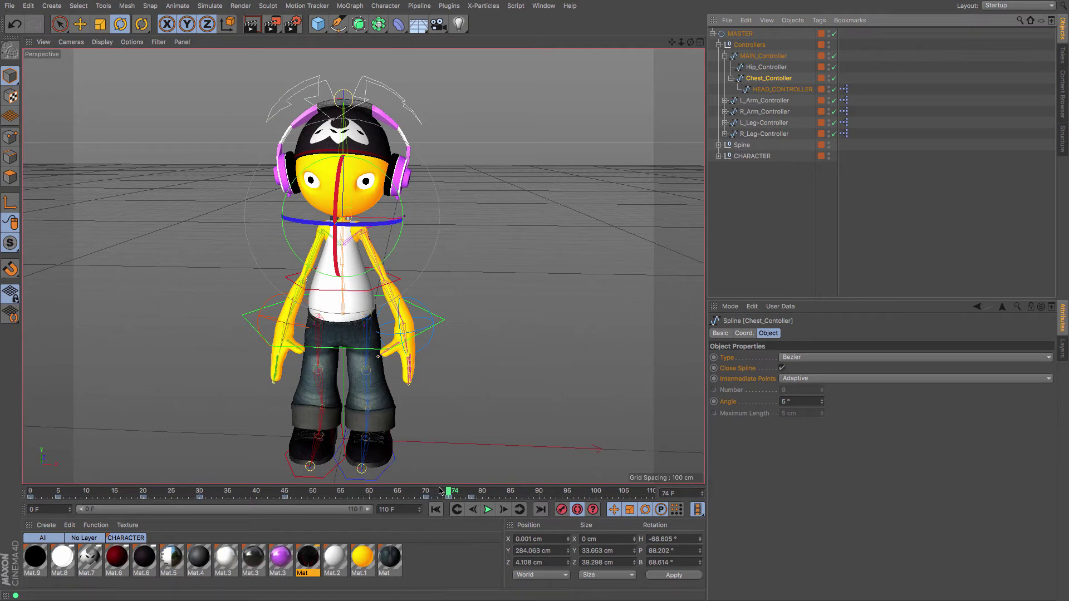
left_click_drag(454, 494, 392, 494)
left_click_drag(490, 494, 285, 498)
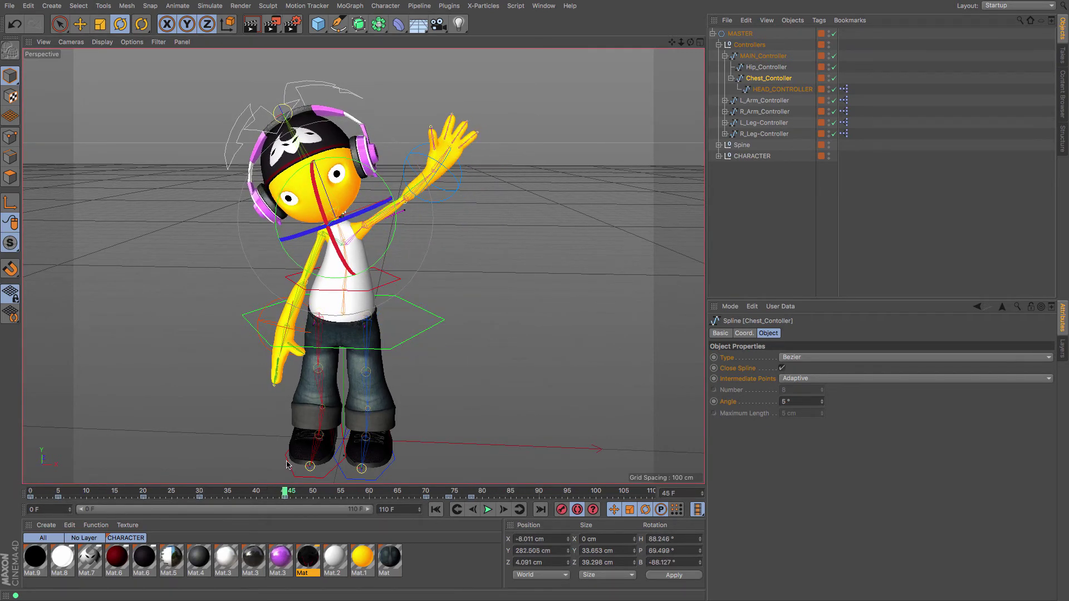
left_click(267, 328)
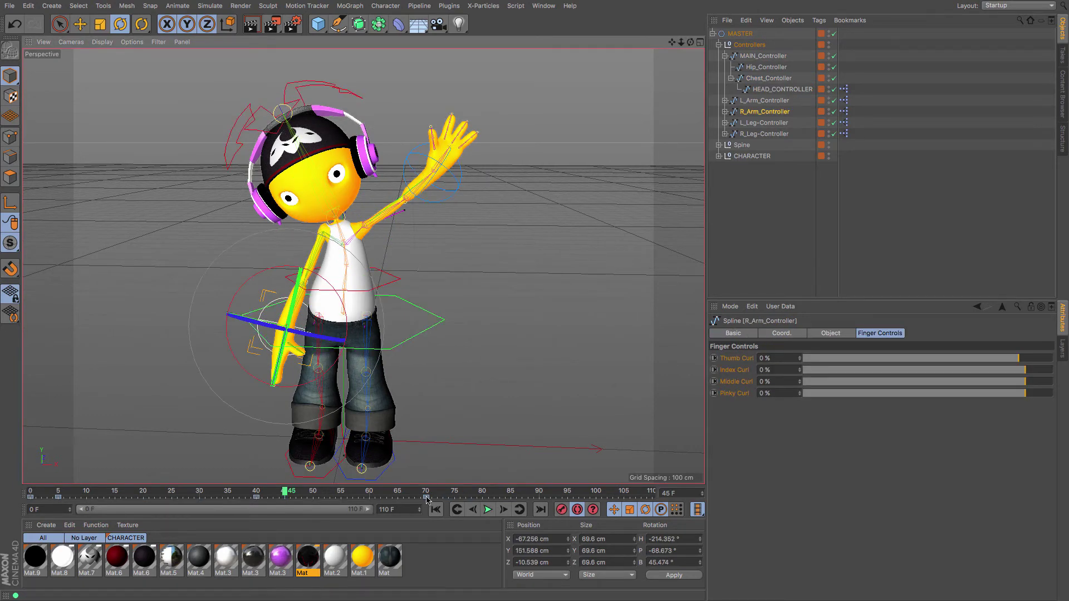
left_click_drag(429, 494, 380, 495)
left_click_drag(277, 490, 1, 494)
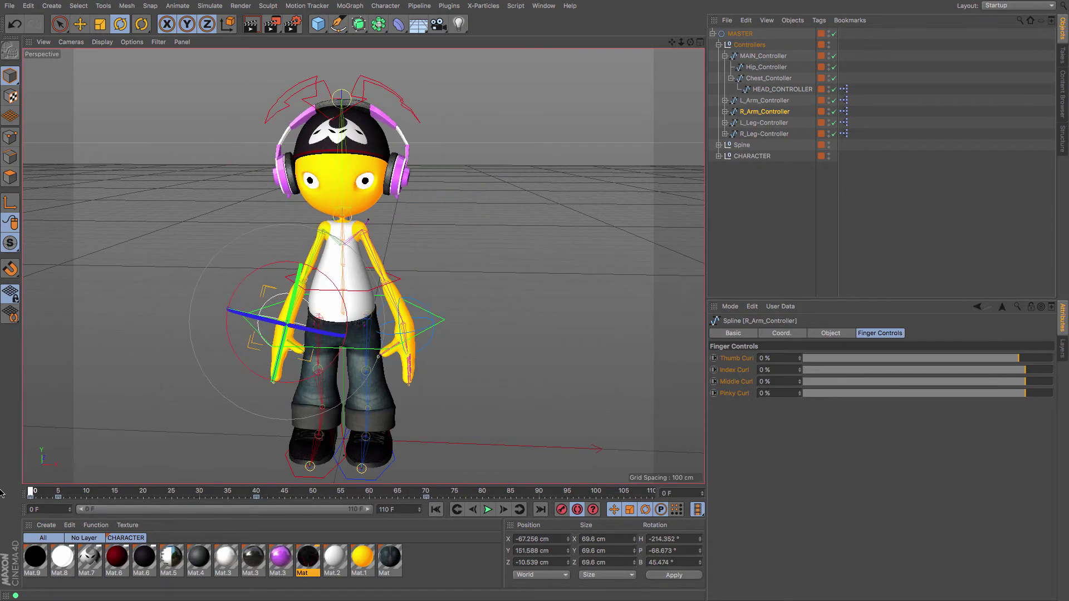
left_click(770, 222)
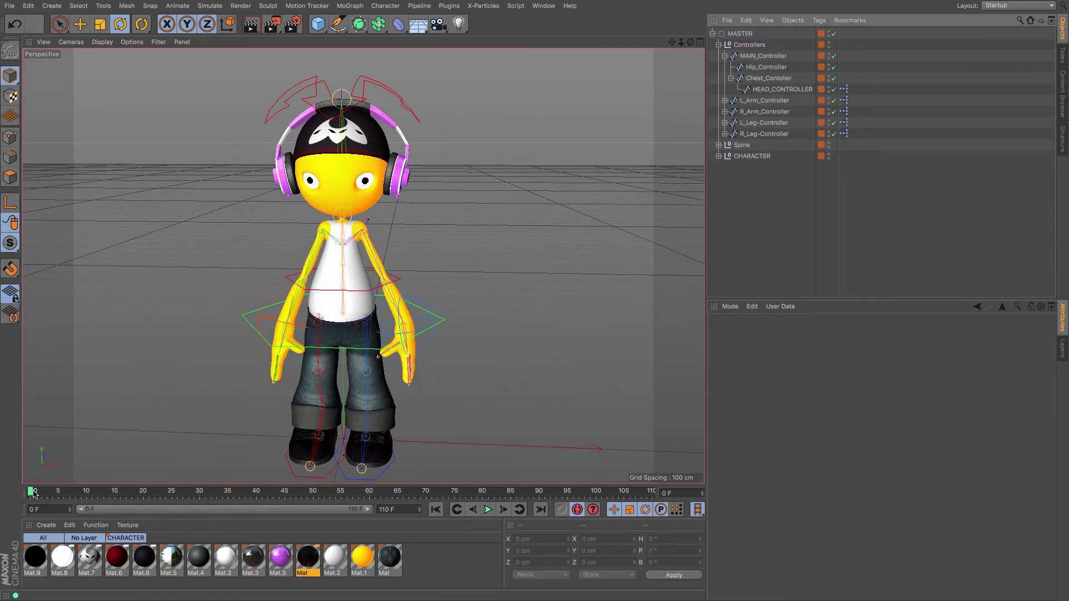
left_click_drag(34, 493, 301, 506)
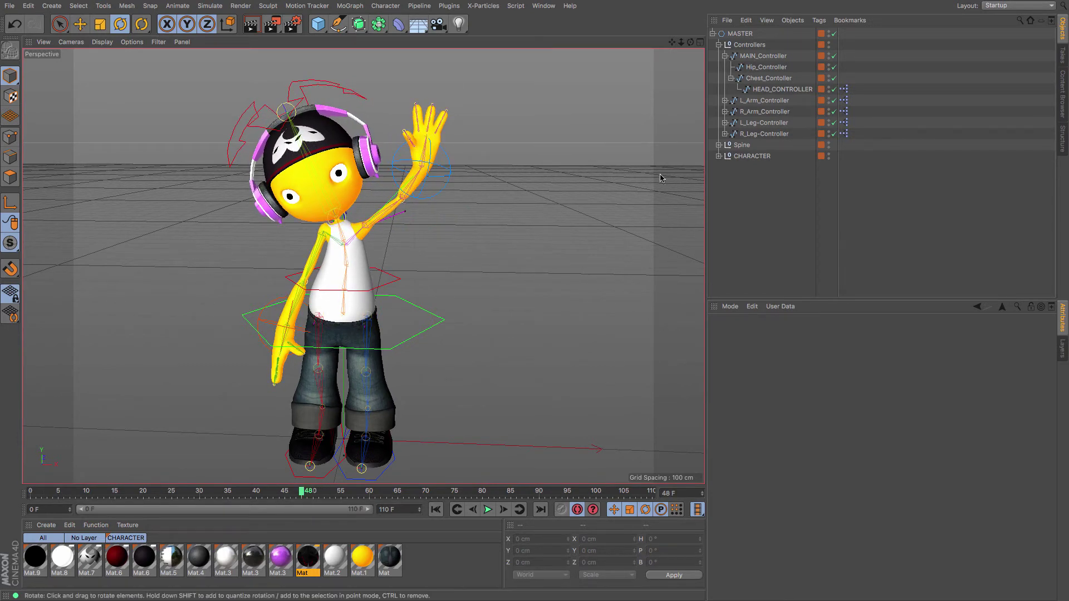
left_click(761, 123)
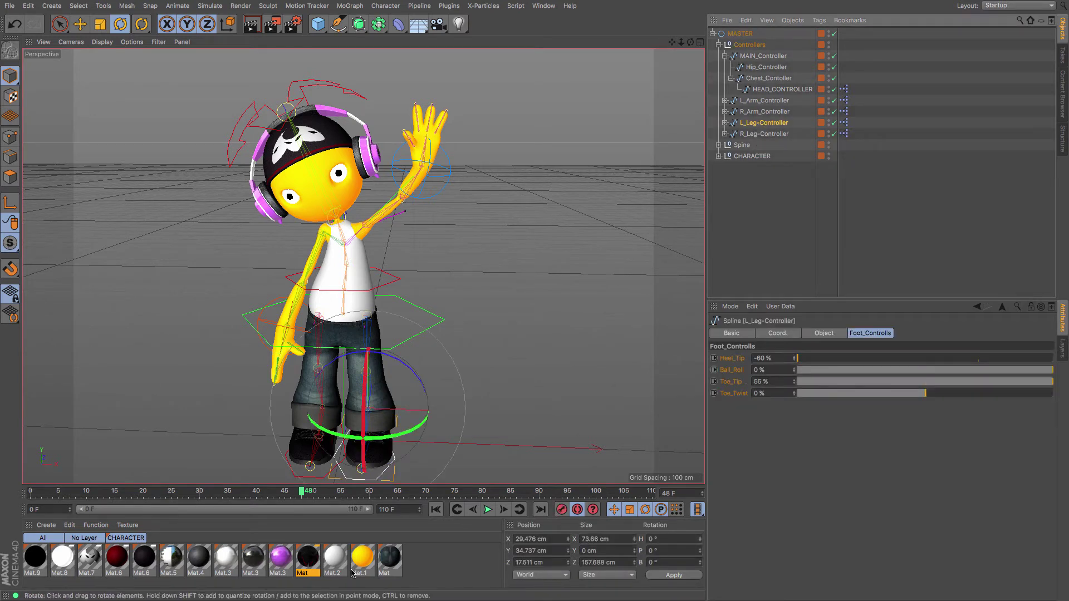
- At frame 0, set L_Arm_Controller's Thumb Curl to -59% and its Index, Middle and Pinky Curl to -115%
left_click_drag(304, 492, 5, 504)
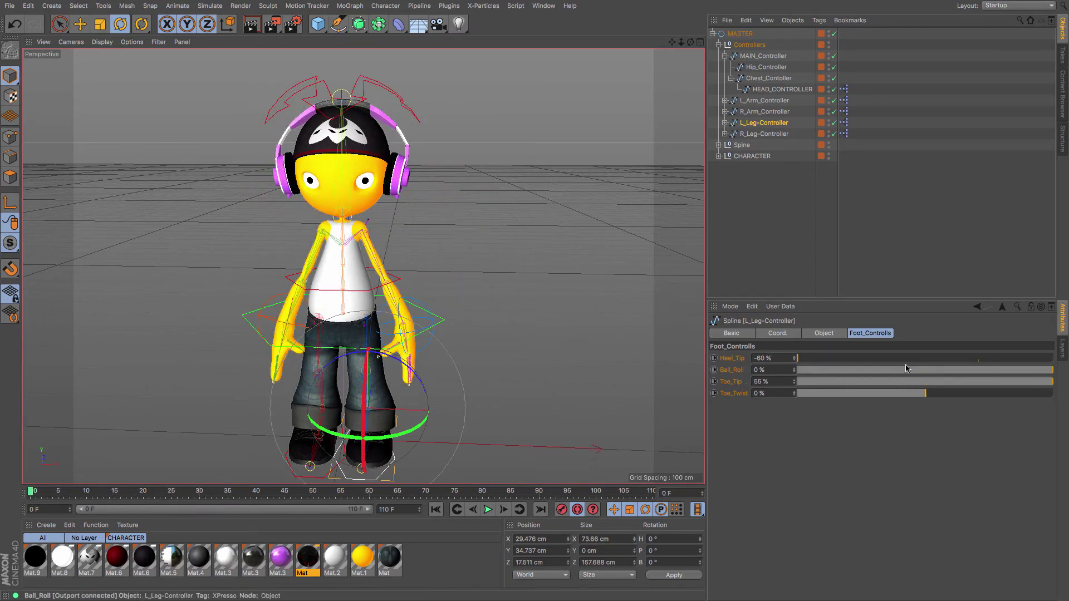
left_click(766, 101)
left_click_drag(1017, 358, 1024, 364)
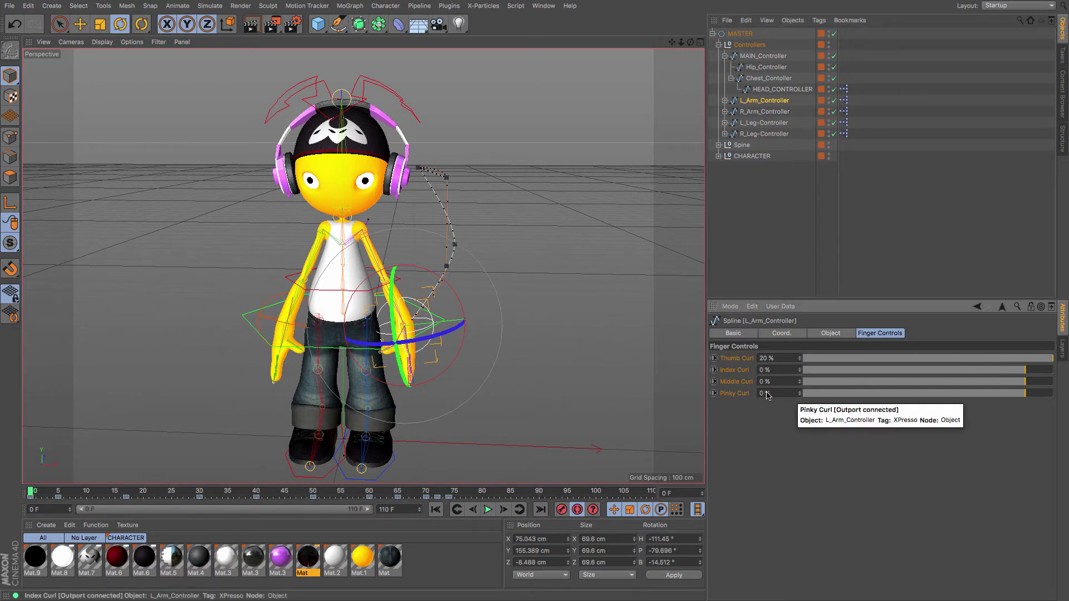
left_click_drag(830, 371, 765, 370)
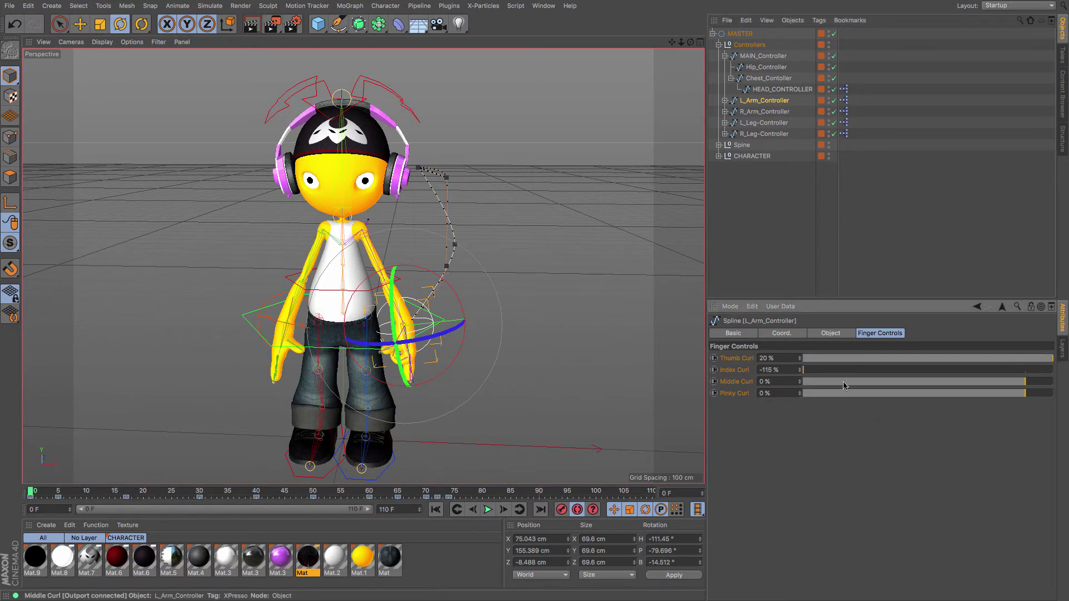
left_click_drag(843, 383, 746, 381)
left_click_drag(1002, 397, 801, 394)
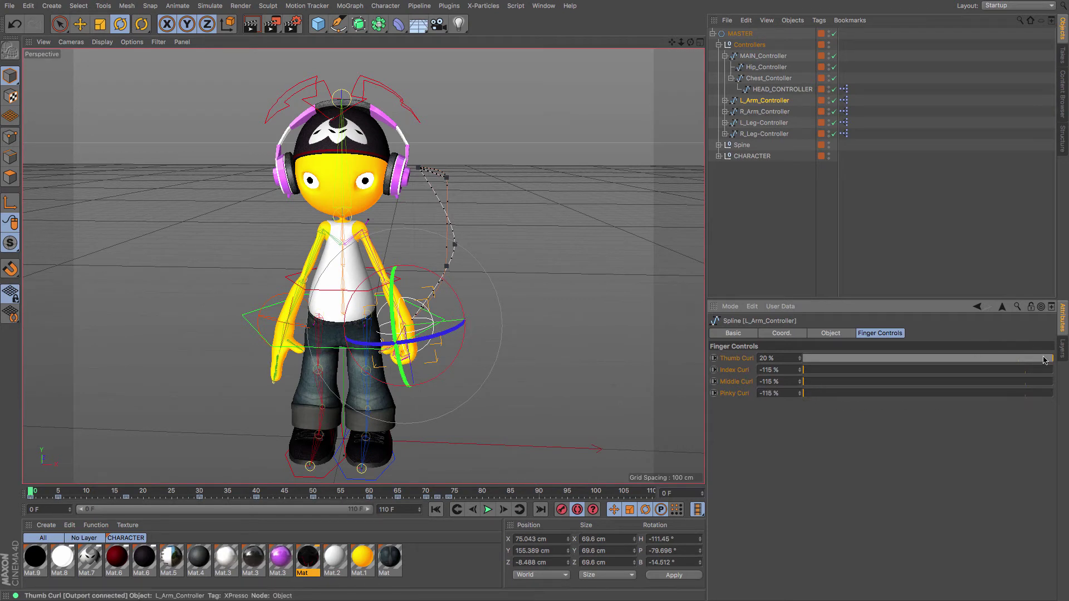
left_click_drag(1041, 359, 883, 366)
left_click_drag(793, 371, 902, 369)
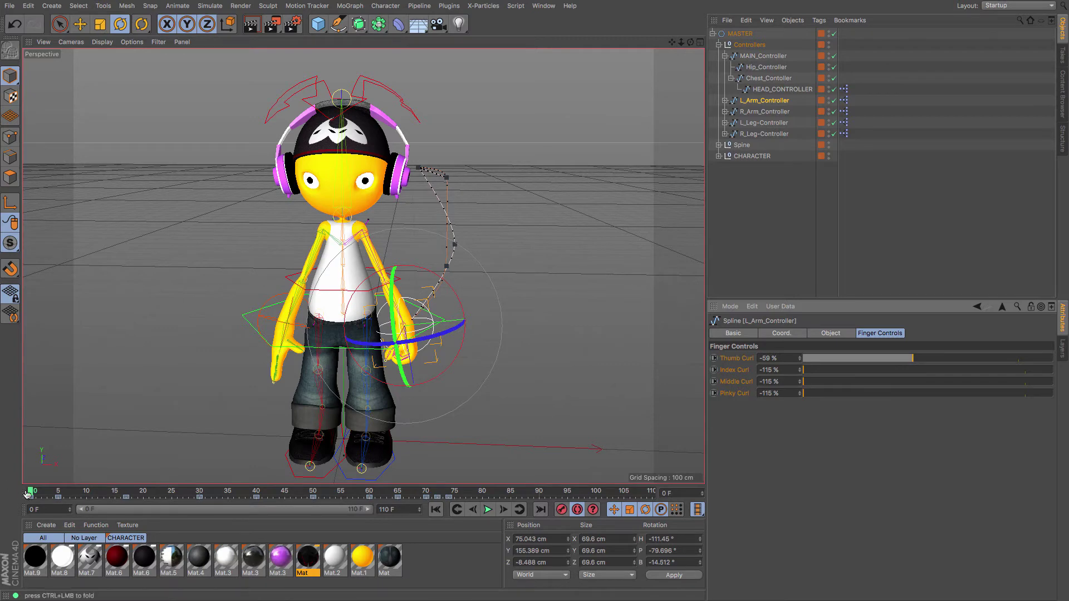
- At frame 30, set L_Arm_Controller's Thumb Curl to -13%, Index and Middle Curl to -88%, and Pinky Curl to -81%
left_click_drag(28, 493, 201, 493)
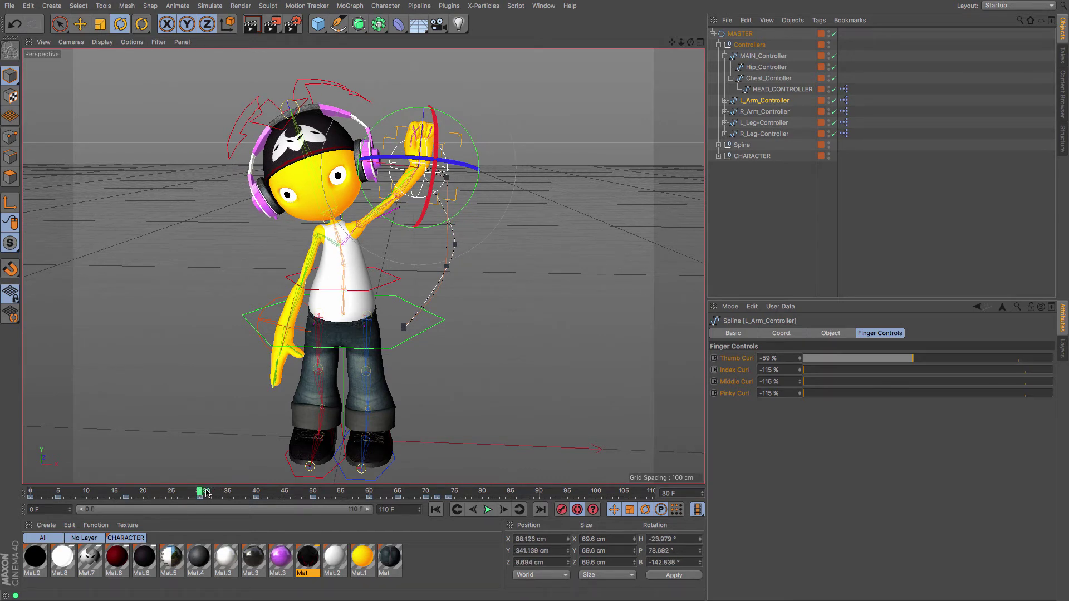
left_click_drag(833, 375, 856, 373)
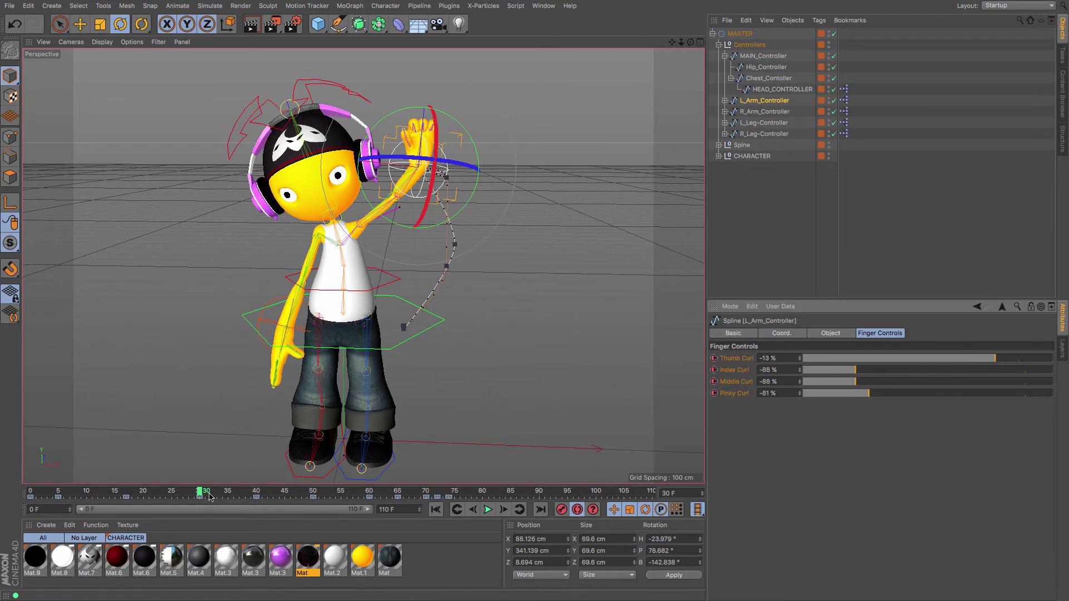
- At frame 40, open the left hand with Thumb Curl at 20% and Index, Middle and Pinky Curl at 15%
left_click_drag(210, 495, 258, 496)
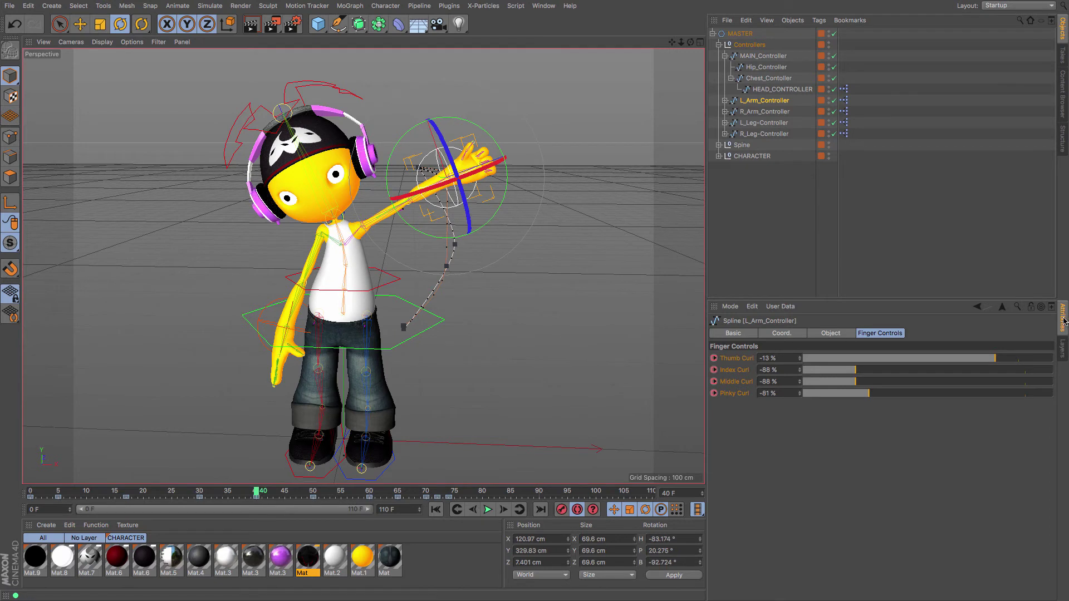
left_click_drag(966, 372, 1055, 392)
left_click_drag(1023, 357, 1036, 354)
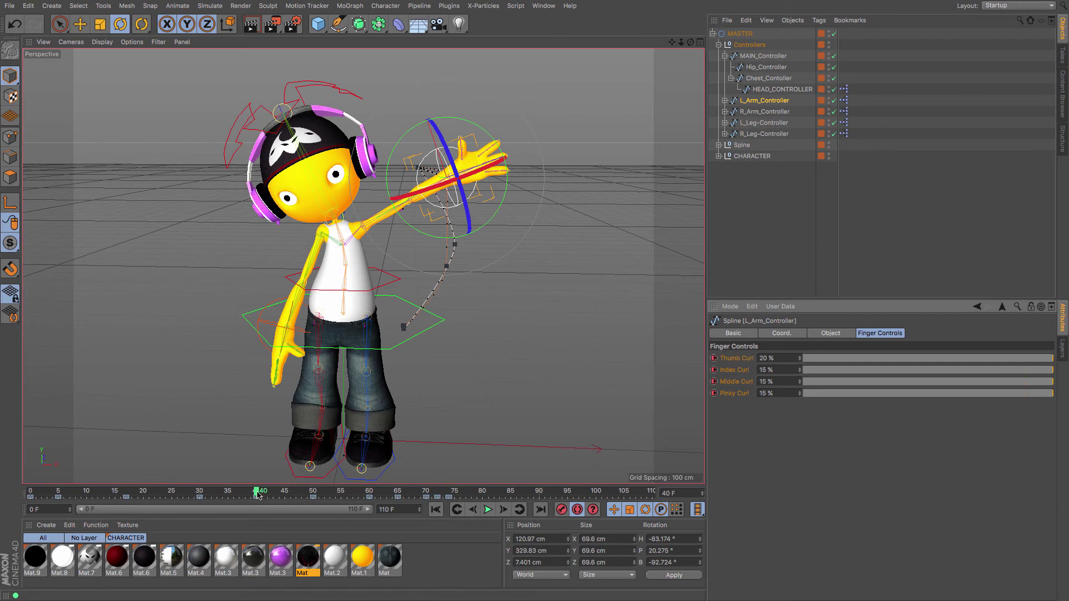
- At frame 70, relax the left hand with Thumb Curl -8%, Index Curl -30%, Middle Curl -36% and Pinky Curl -39%
left_click_drag(258, 495, 440, 490)
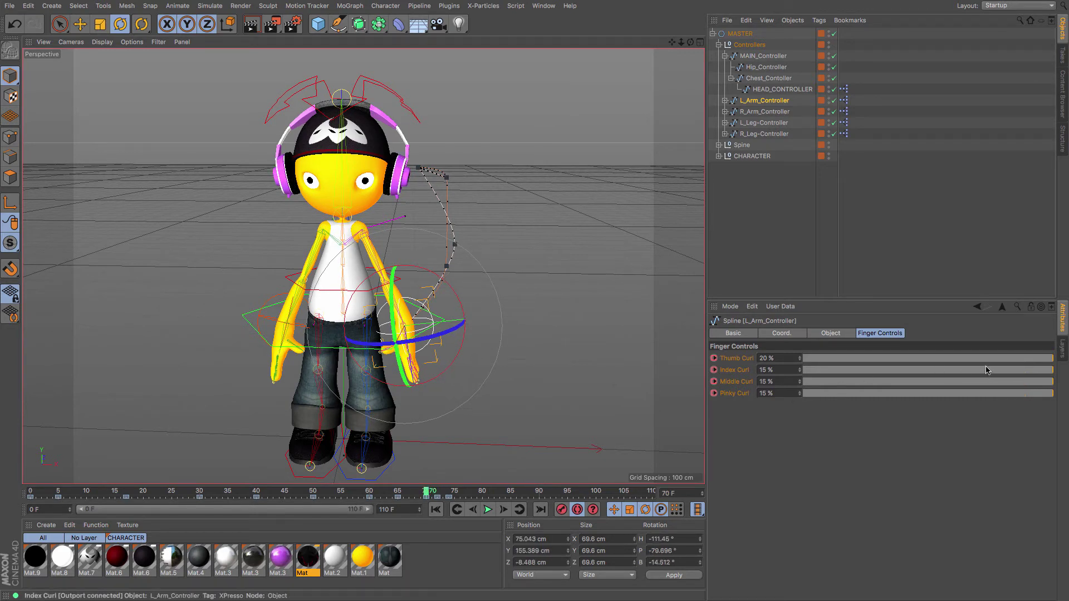
left_click(1003, 358)
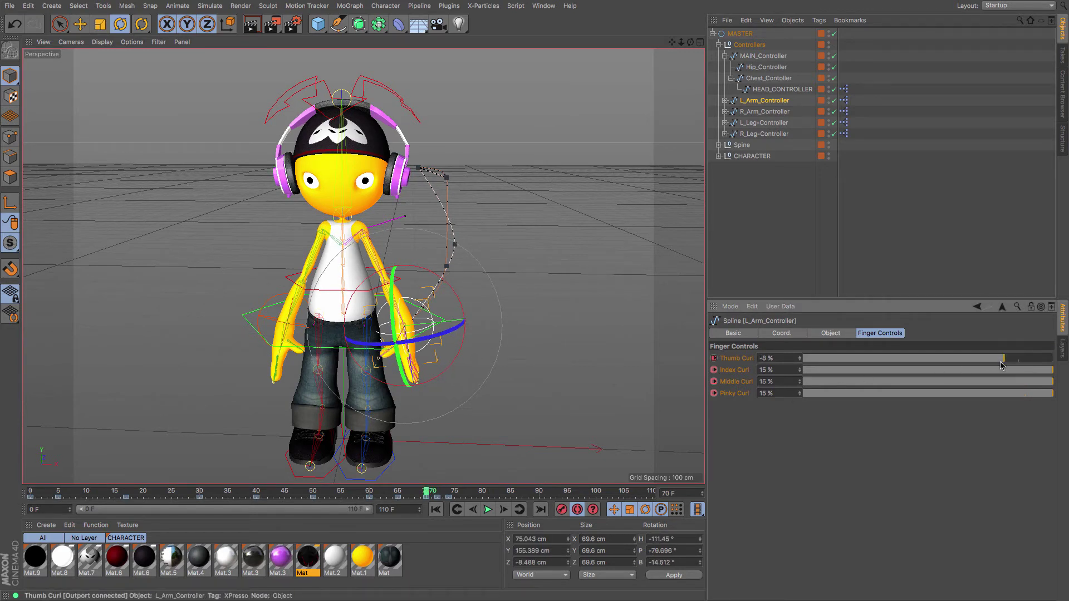
left_click(968, 371)
left_click(955, 381)
left_click(949, 393)
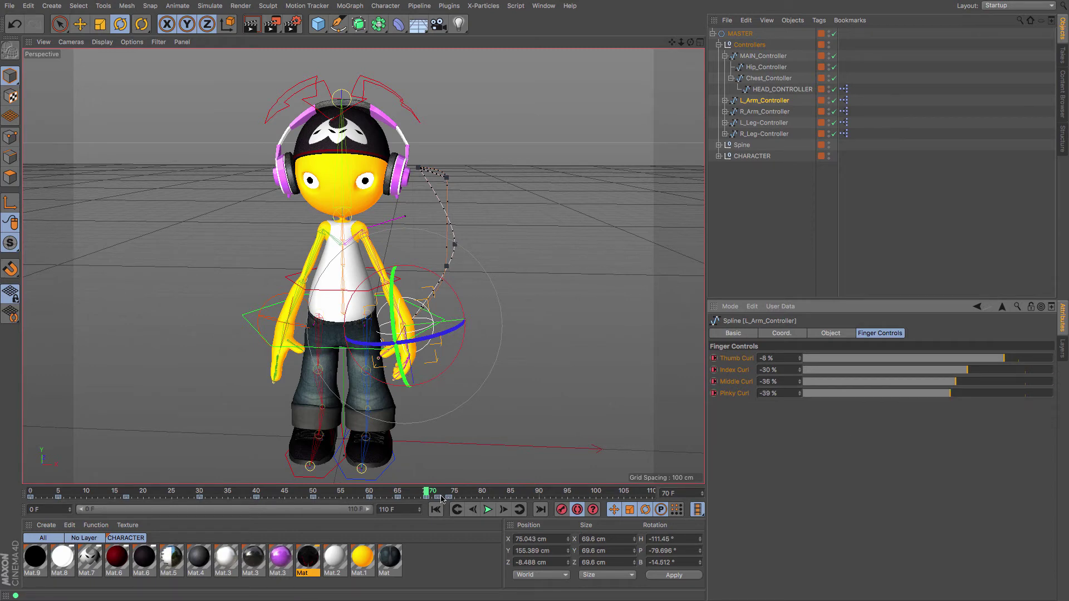
- Hide the Spine group in the viewport and play the animation from frame 0 with nothing selected
left_click_drag(426, 492, 31, 492)
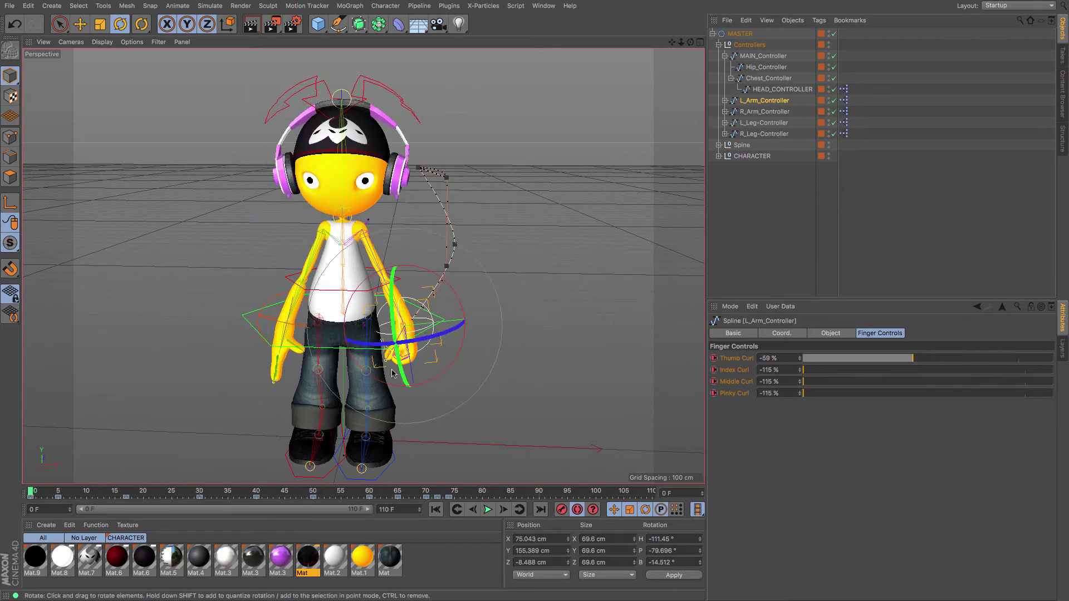
left_click(751, 241)
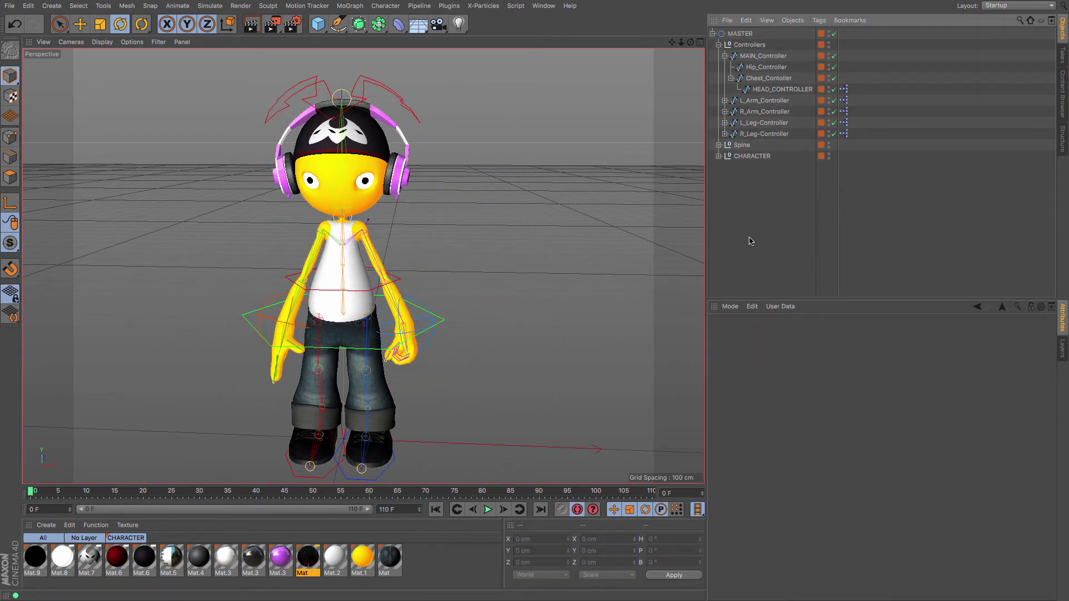
left_click(829, 144)
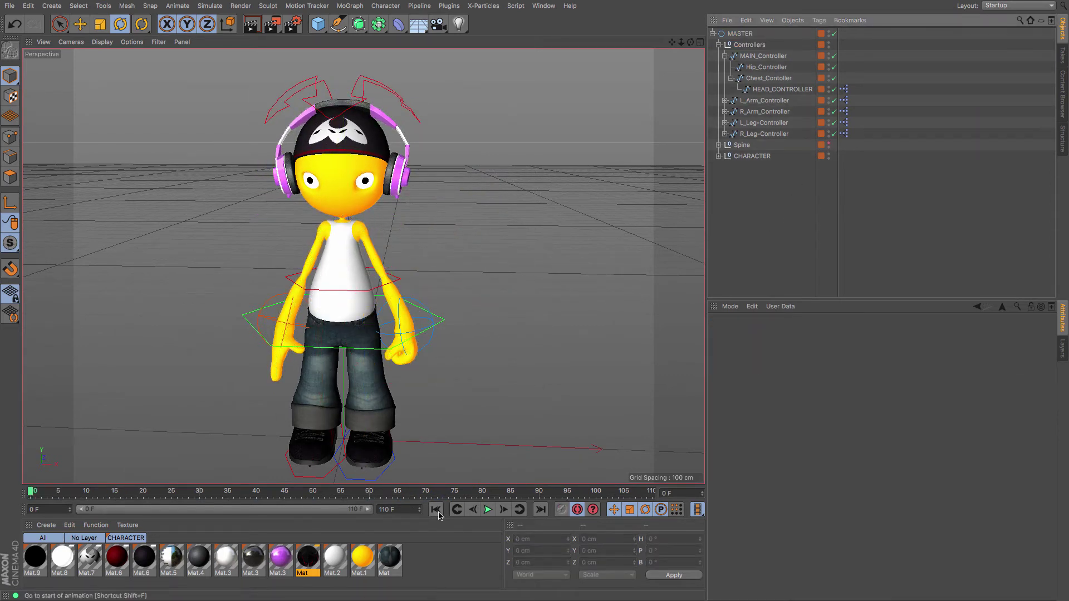
left_click(487, 510)
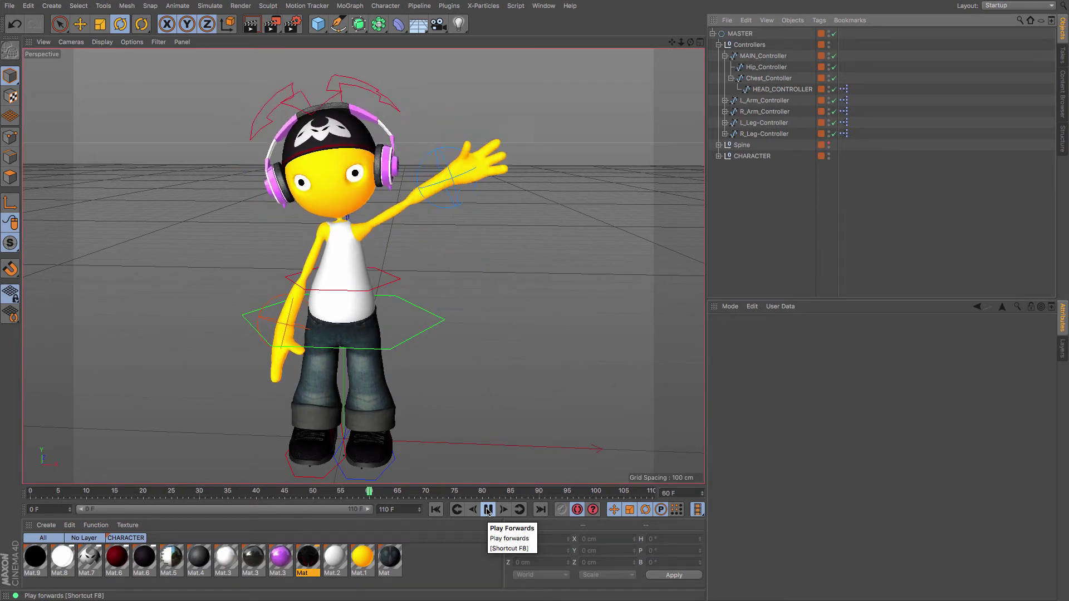
left_click(487, 510)
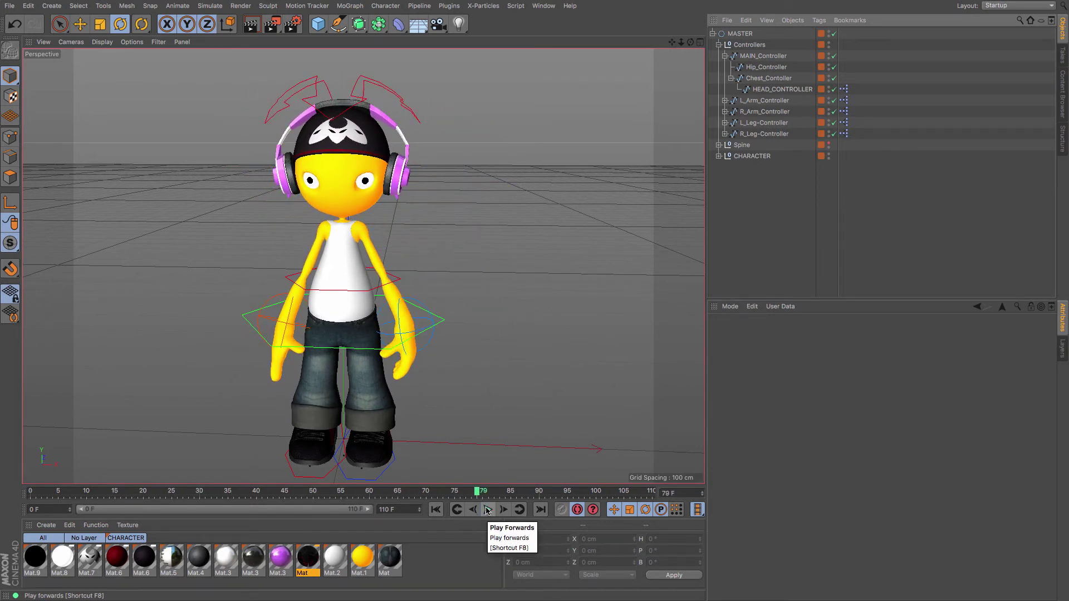
- At frame 60, move L_Arm_Controller about 9 cm outward along its Z axis
left_click(766, 103)
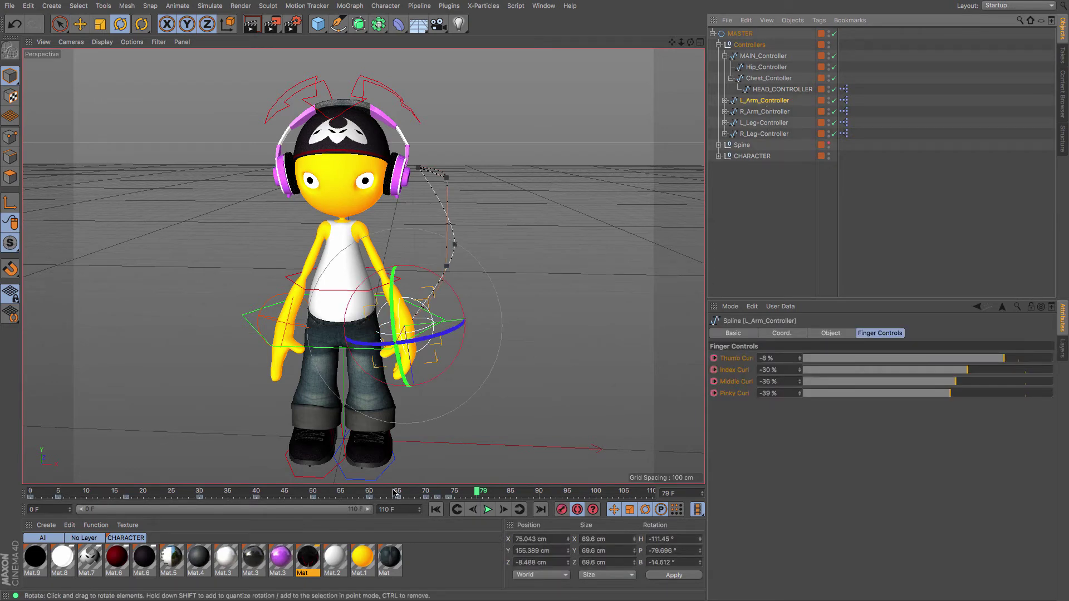
left_click_drag(394, 493, 370, 490)
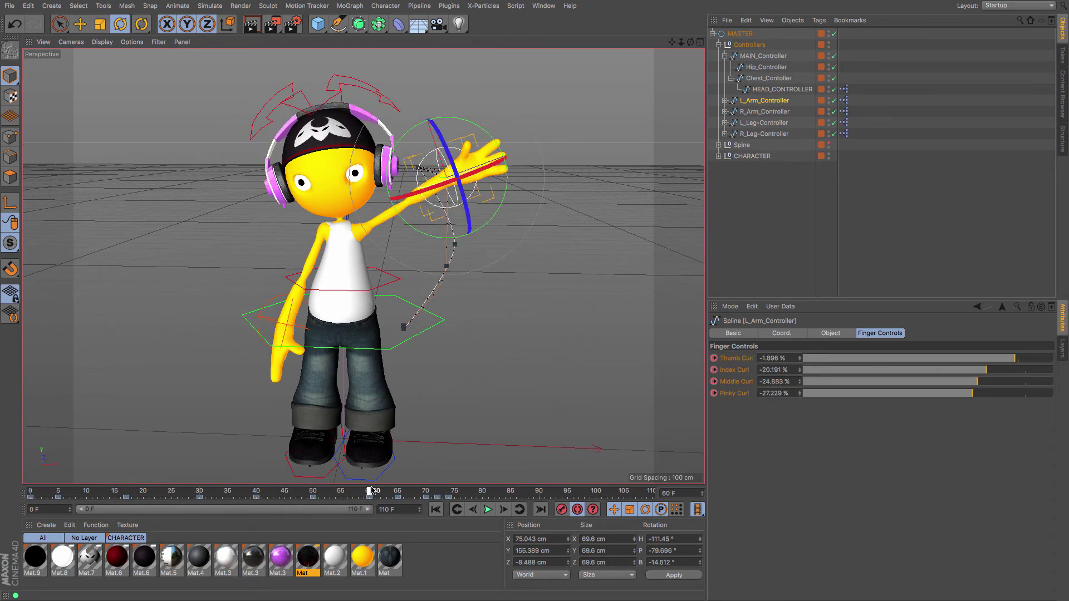
left_click(80, 24)
left_click_drag(539, 147, 547, 148)
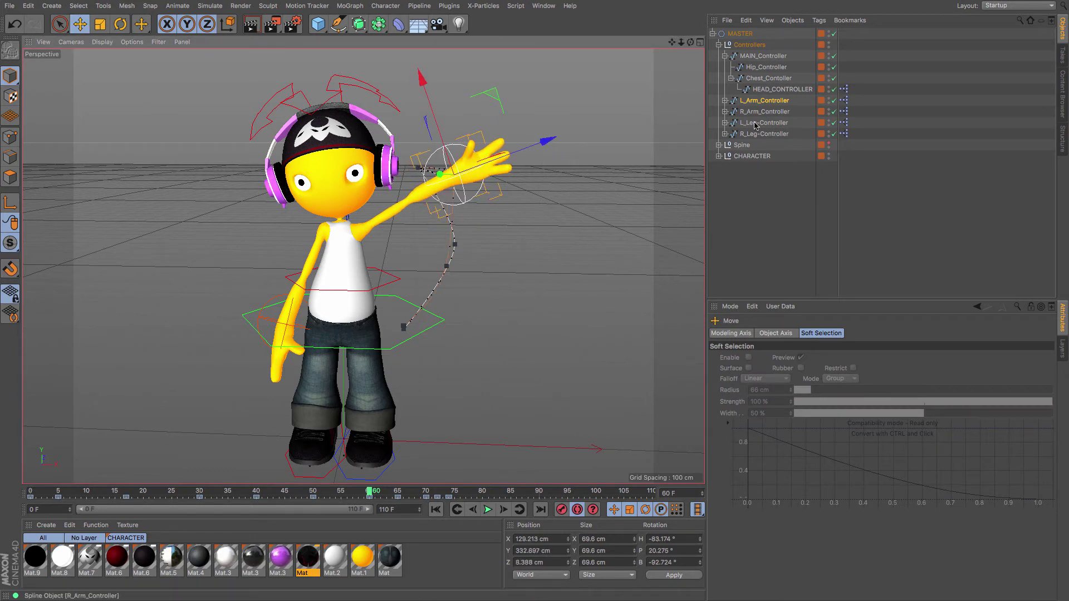
- Play the animation from frame 0 and stop around frame 40 to inspect the raised arm pose
left_click_drag(369, 491, 35, 494)
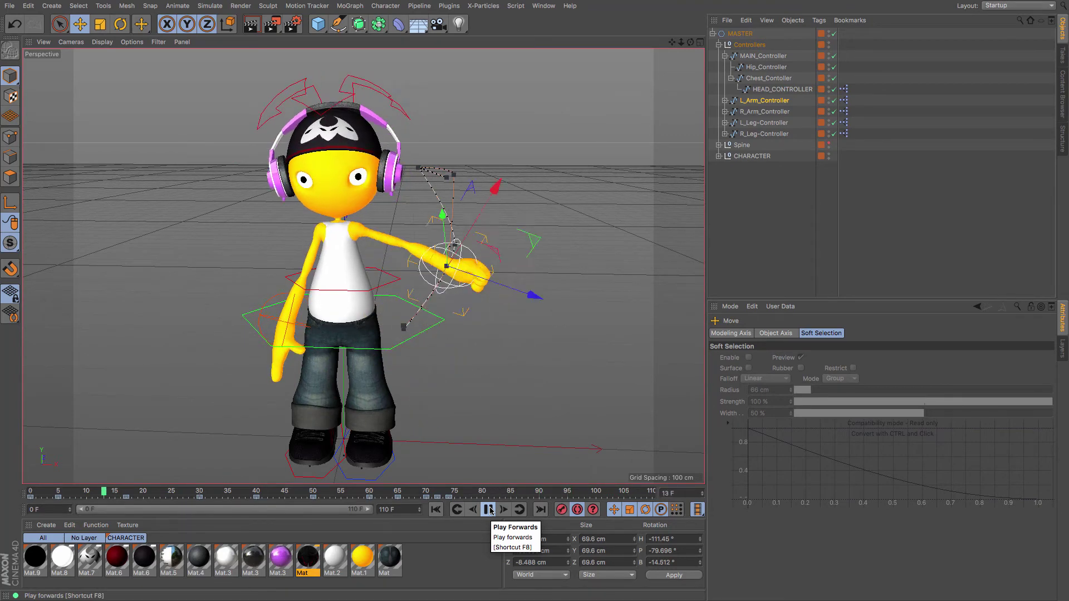
left_click(489, 510)
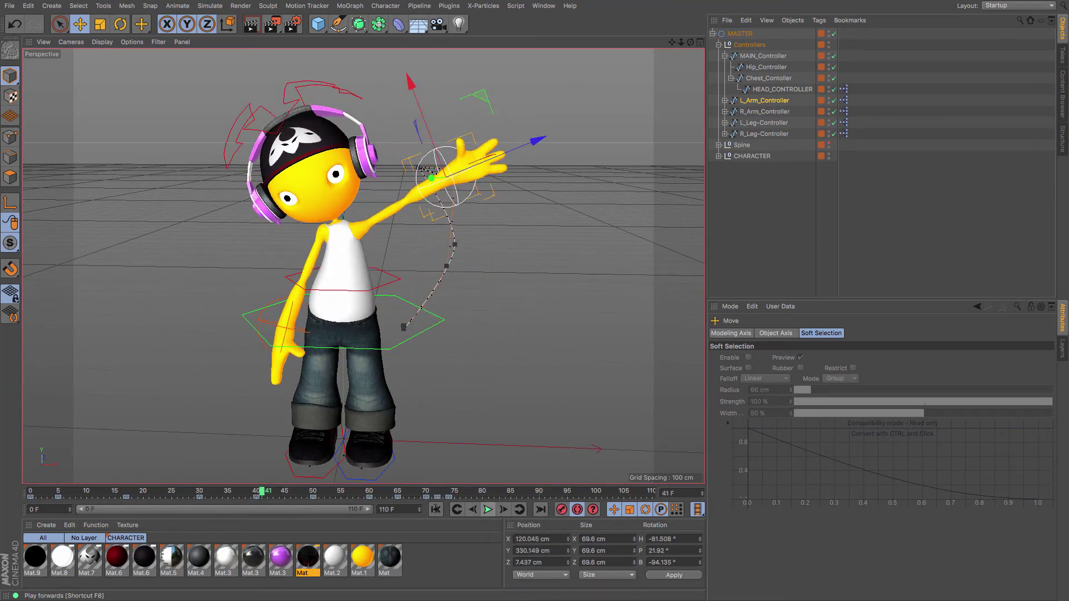
mouse_move(261, 494)
left_mouse_down()
mouse_move(217, 494)
mouse_move(257, 494)
mouse_move(243, 494)
left_mouse_up()
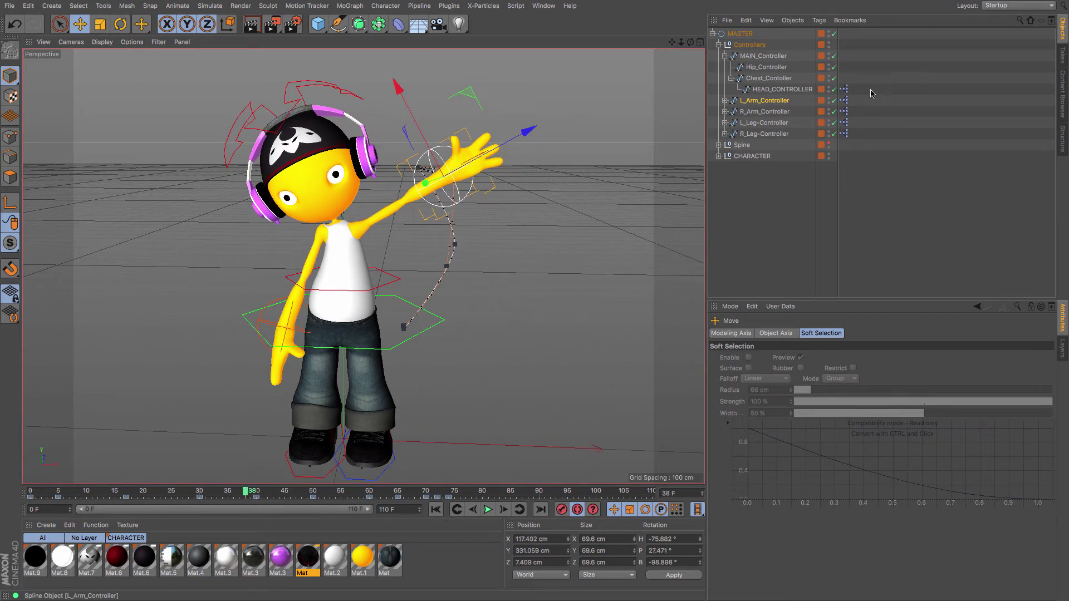
- At frame 36, shift the chest controller about 5 cm along its X axis, away from the waving arm
left_click(768, 78)
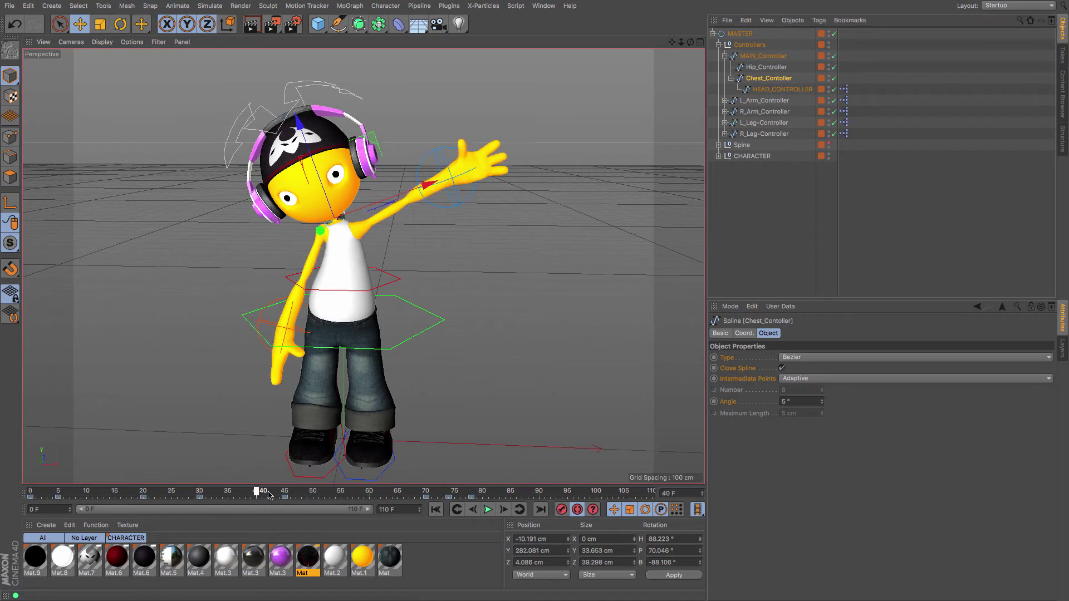
left_click(290, 494)
left_click_drag(290, 493, 233, 499)
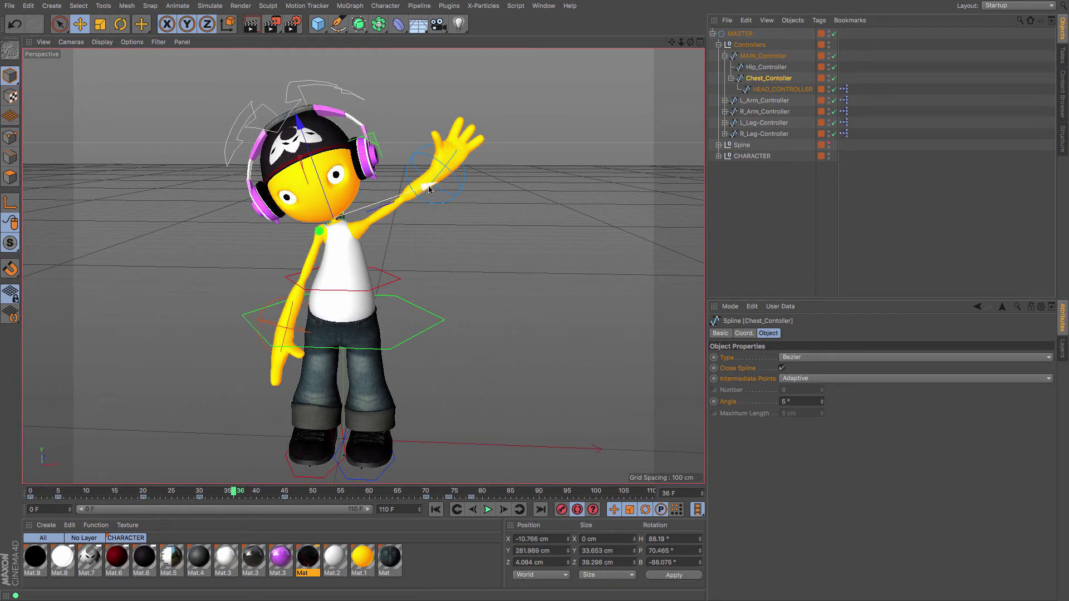
left_click_drag(428, 190, 423, 189)
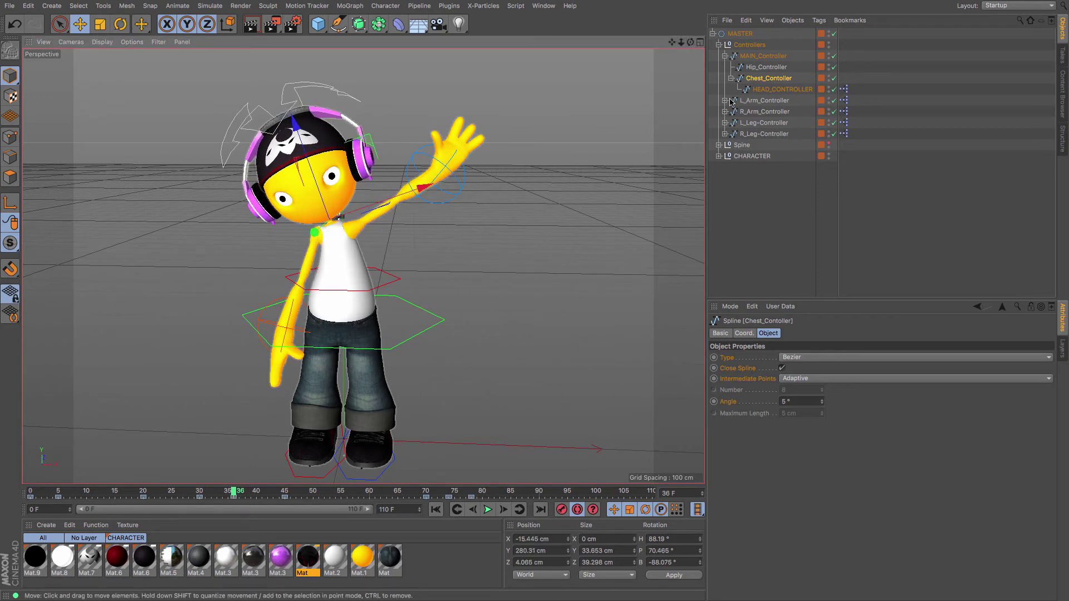
- At frame 36, rotate HEAD_CONTROLLER in bank to about -28.6° to tilt the head further from the waving arm
left_click(245, 114)
key("r")
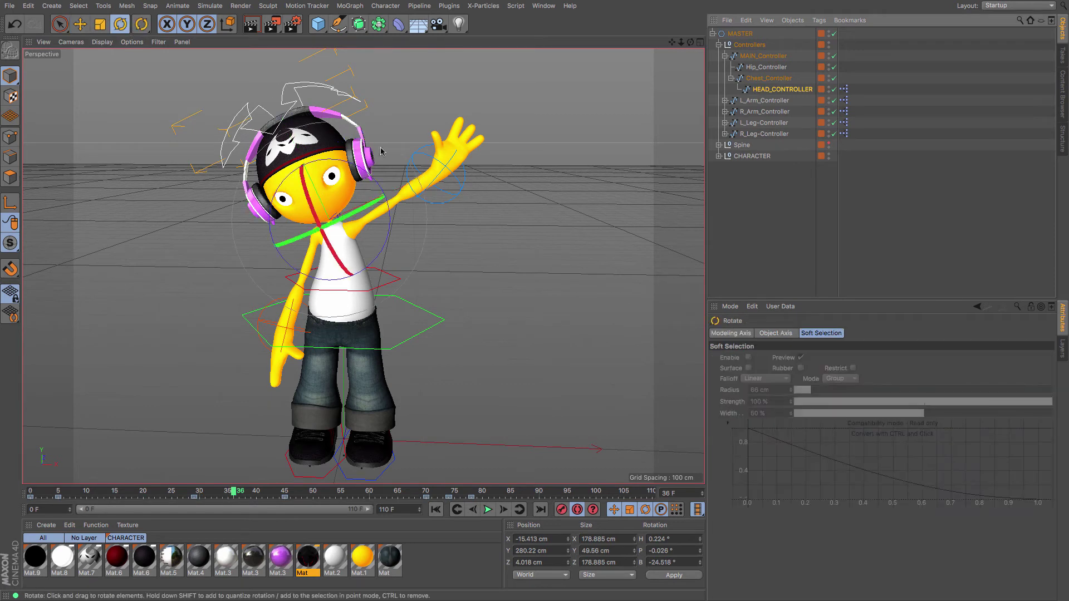
left_click_drag(383, 177, 378, 184)
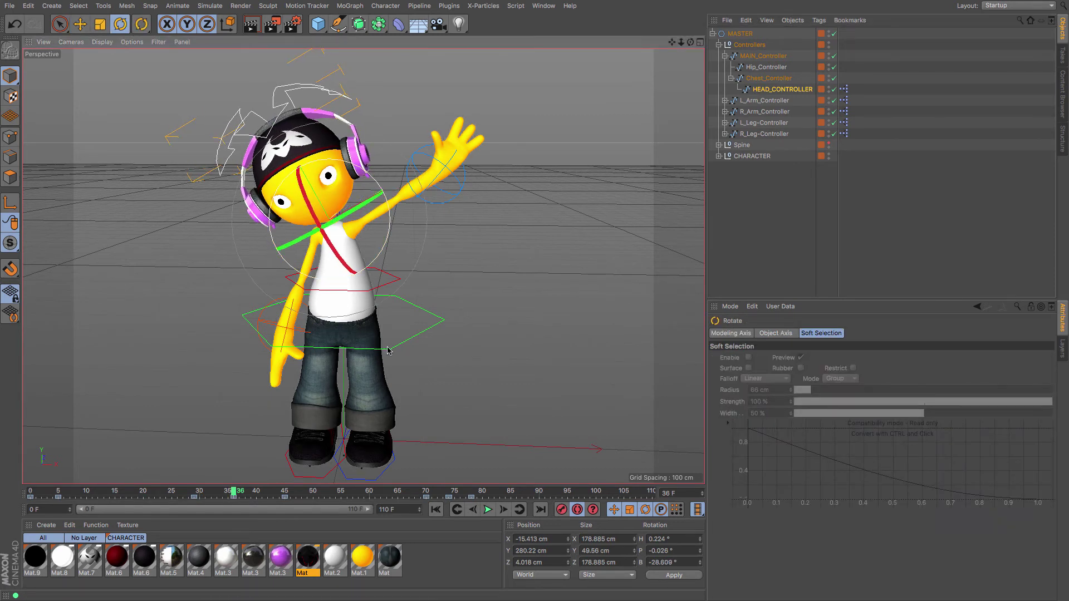
- Copy HEAD_CONTROLLER's tilt keys from frame 36 to frame 45 and play the animation
mouse_move(235, 493)
left_mouse_down()
mouse_move(311, 494)
mouse_move(234, 498)
left_mouse_up()
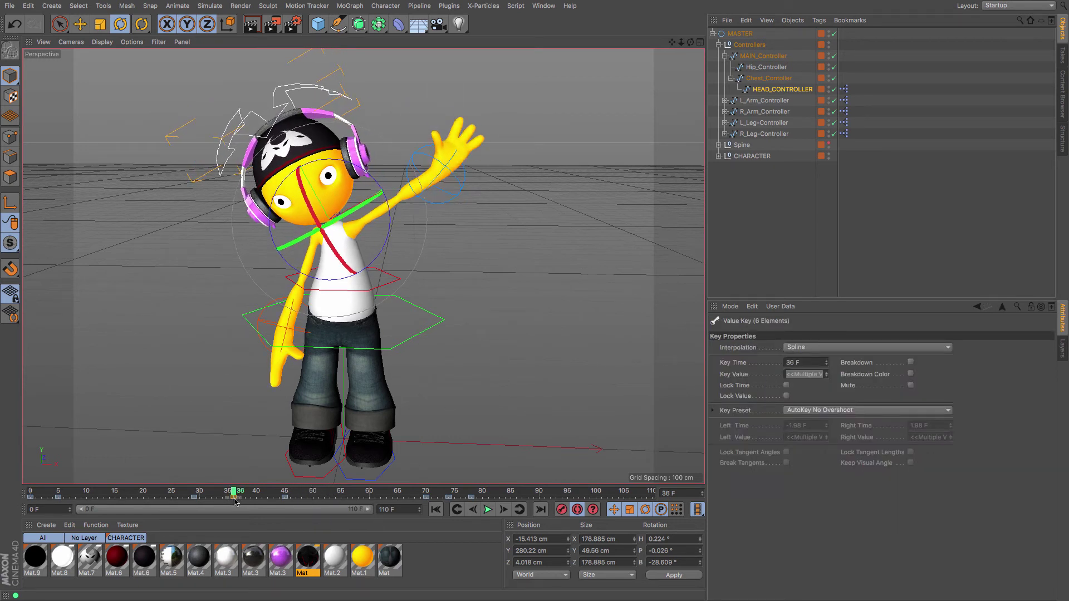
left_click_drag(234, 500, 30, 494)
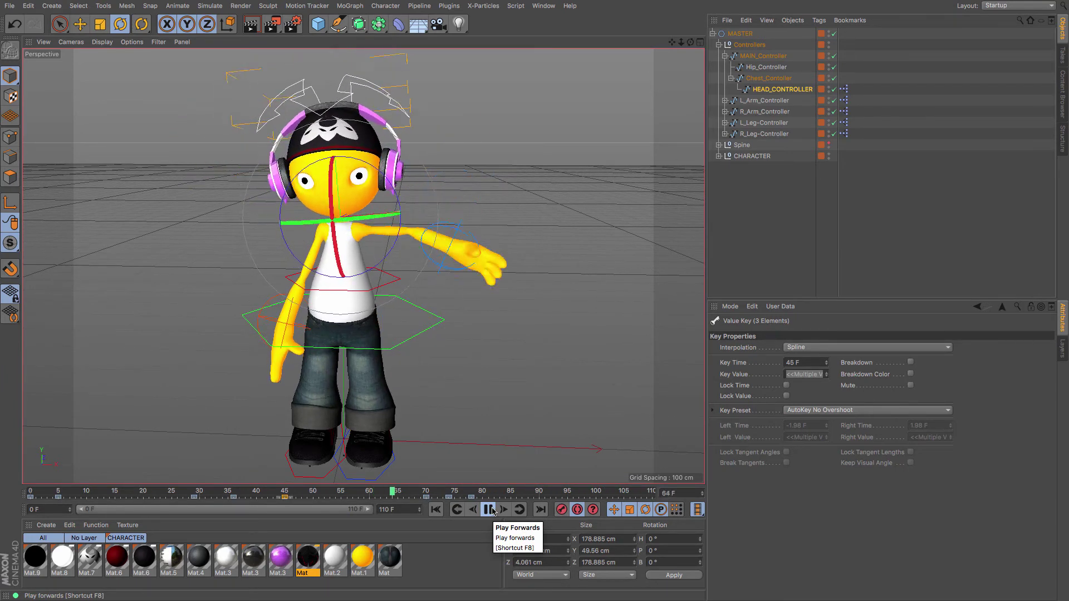
left_click(745, 256)
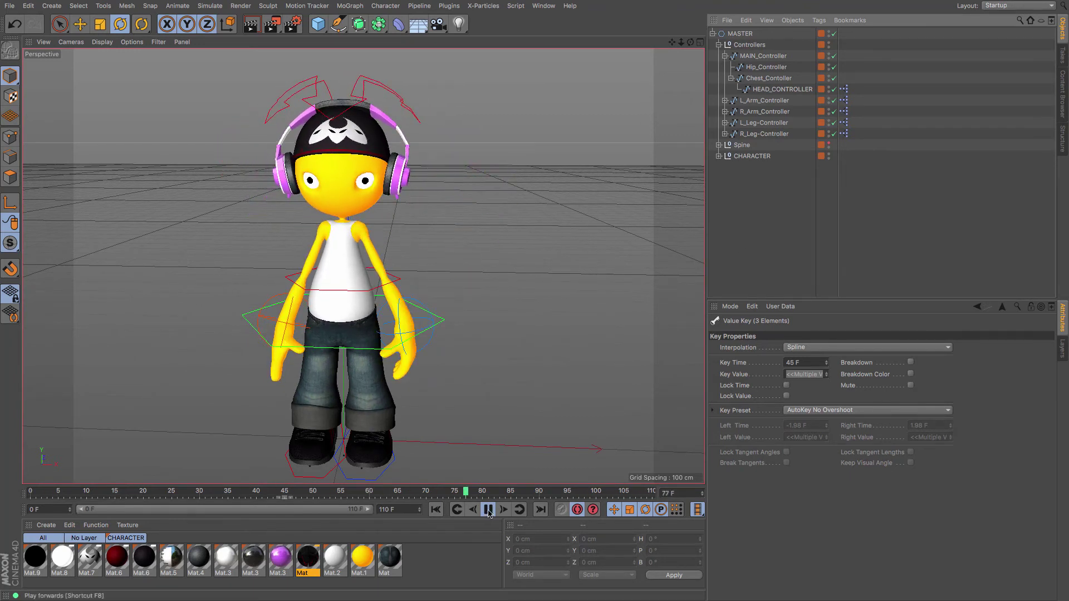
- At frame 30, move L_Arm_Controller about 9.5 cm along its Z axis
left_click_drag(386, 500, 279, 490)
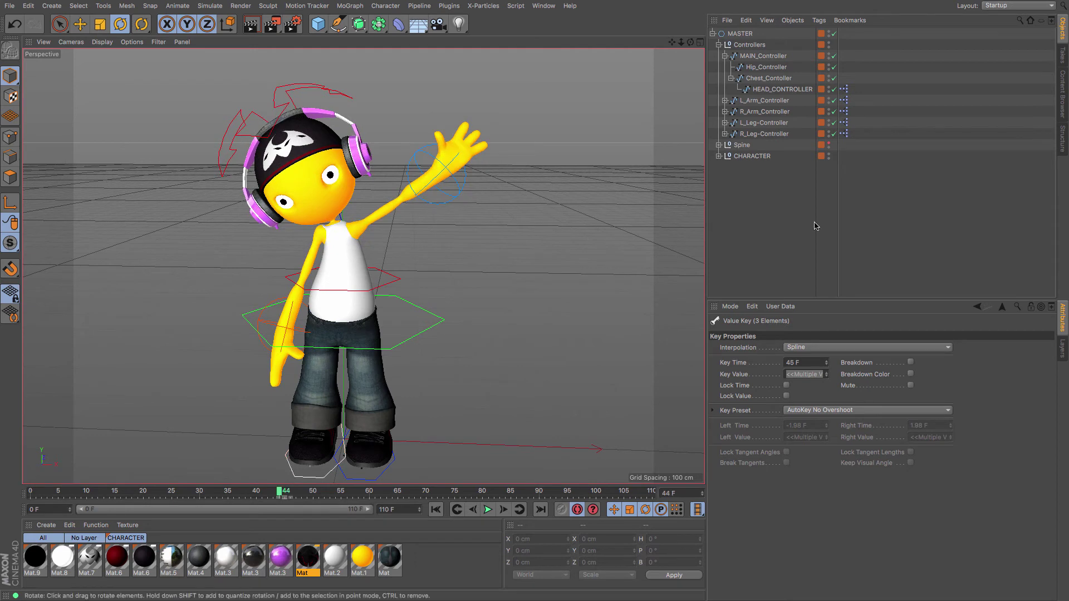
left_click(764, 100)
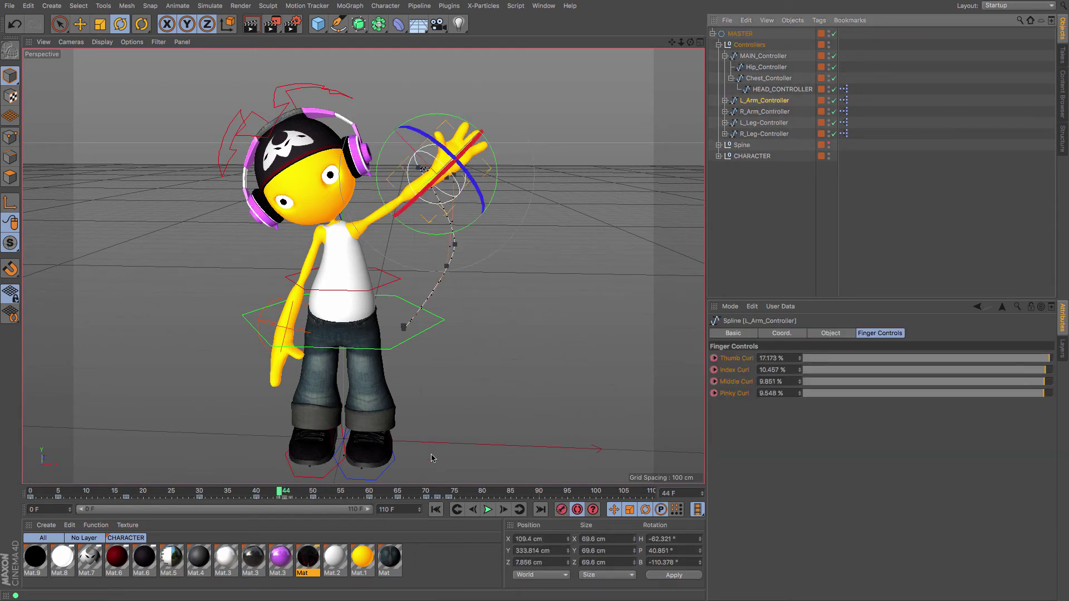
left_click_drag(285, 496, 201, 492)
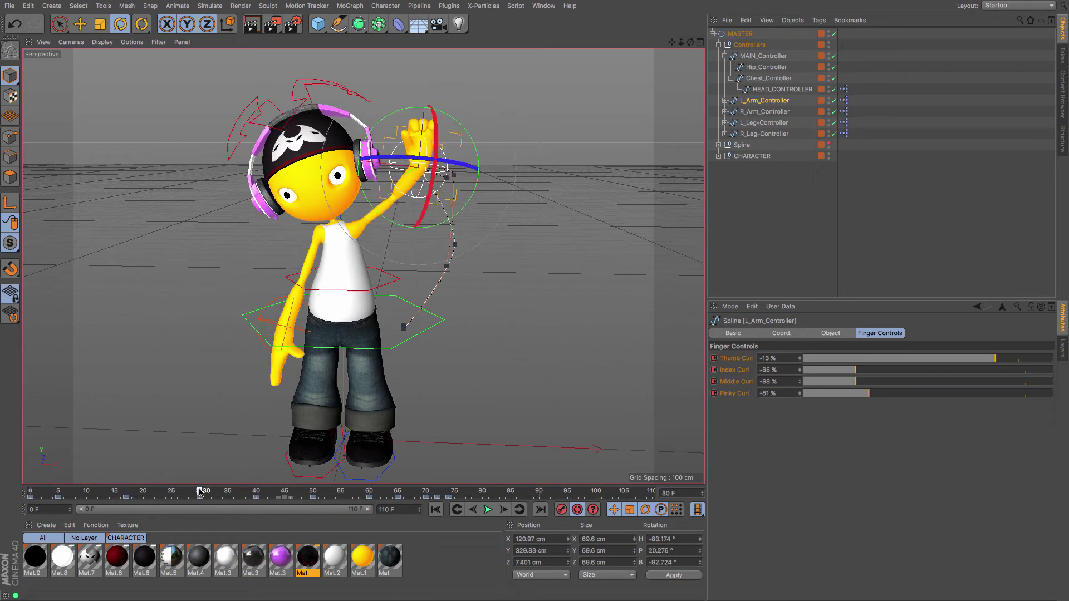
left_click_drag(517, 240, 536, 232)
left_click(80, 24)
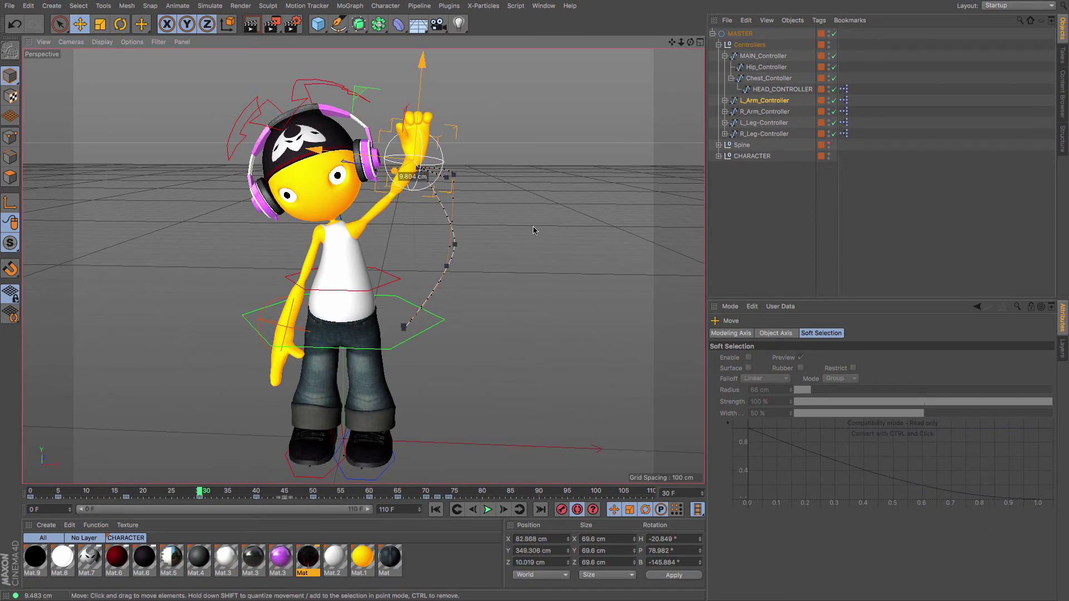
- At frame 50, nudge L_Arm_Controller about 3 cm outward and slightly up
left_click(258, 492)
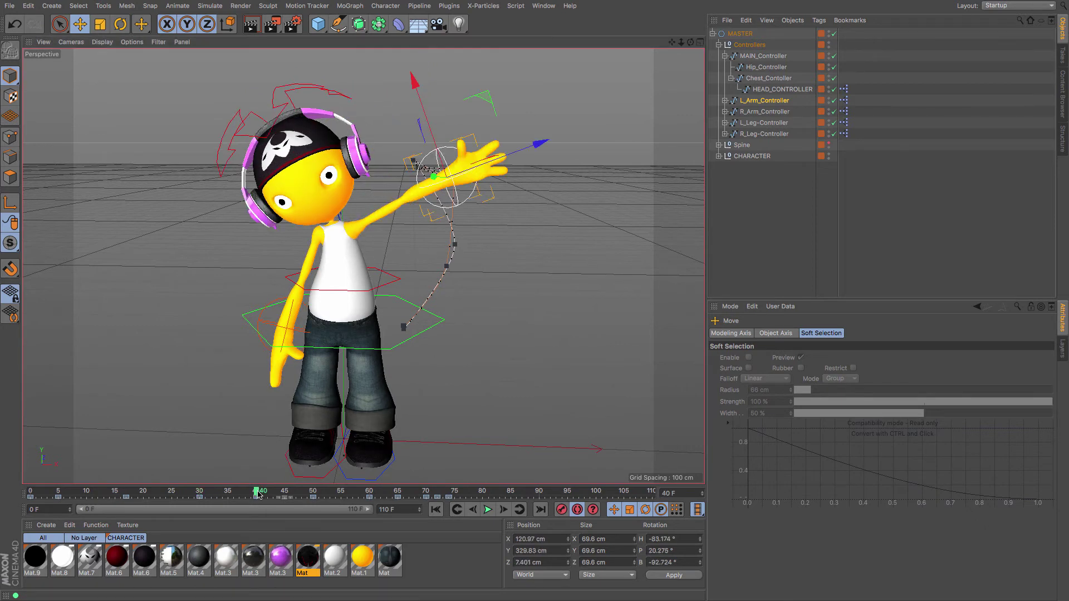
left_click(547, 310)
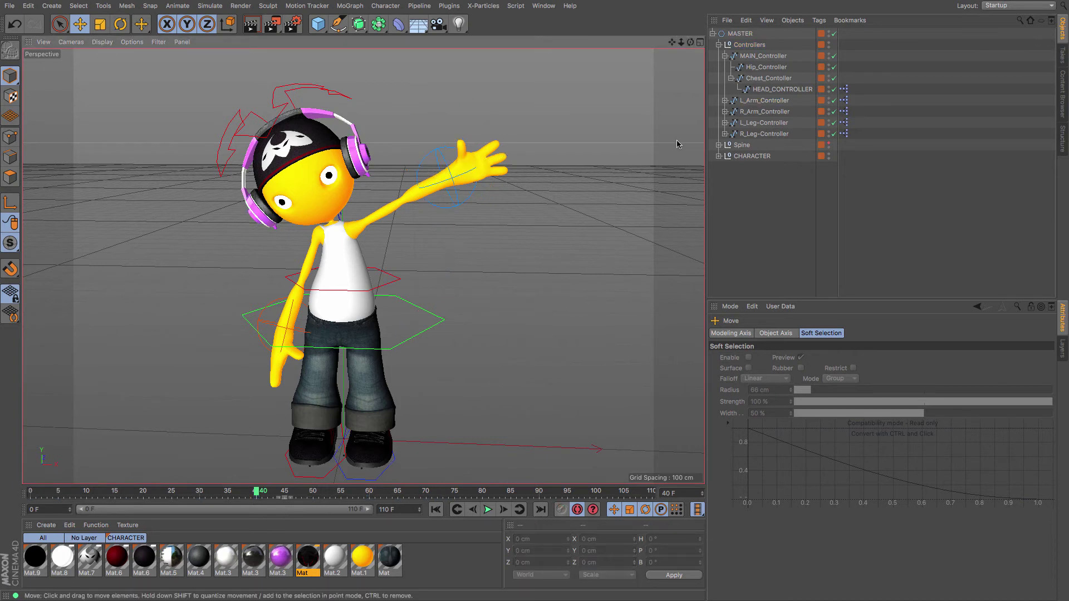
left_click(764, 101)
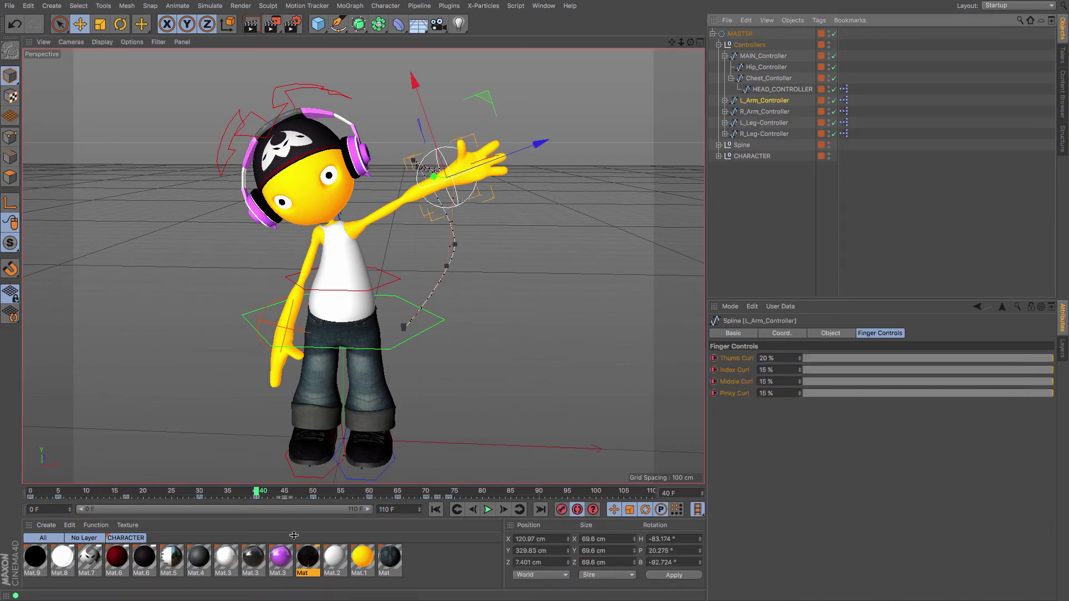
left_click_drag(276, 494, 312, 495)
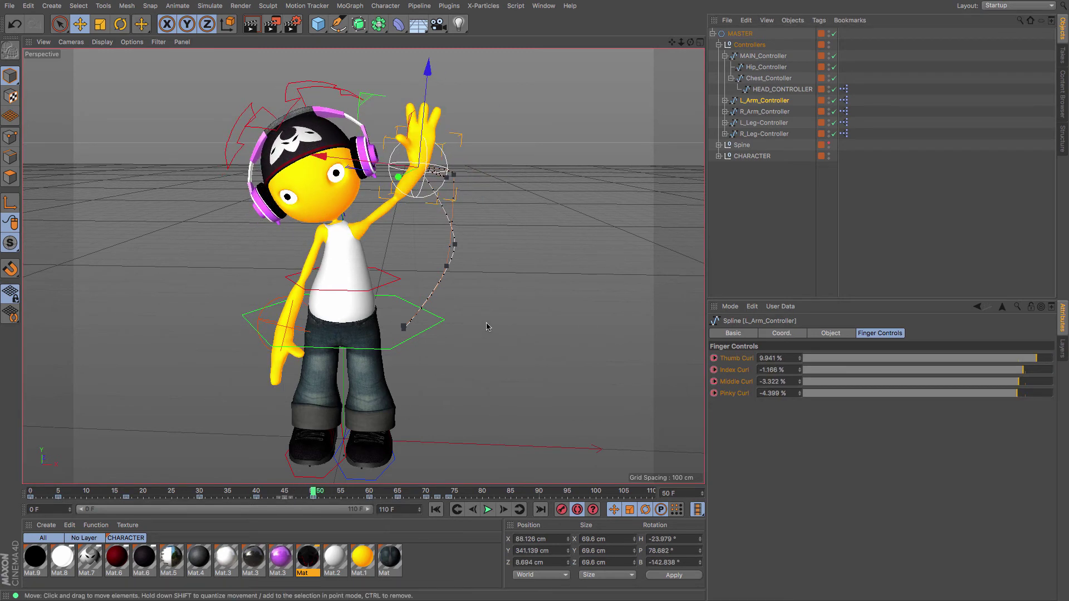
left_click_drag(487, 323, 488, 322)
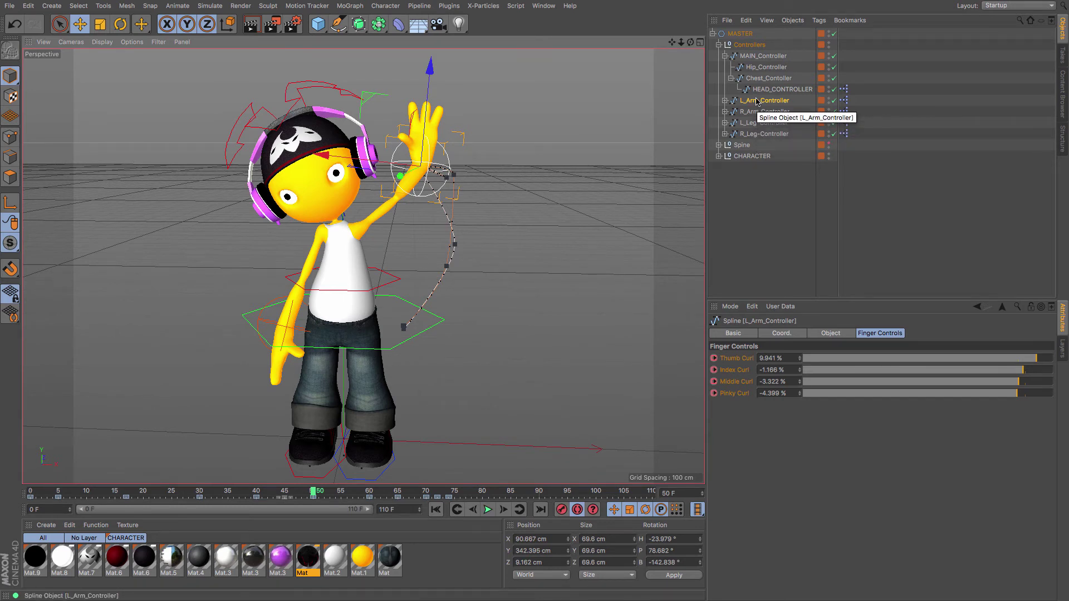
- Retime the tilt keys of Chest_Contoller and HEAD_CONTROLLER together to frames 45 and 53
left_click(761, 79)
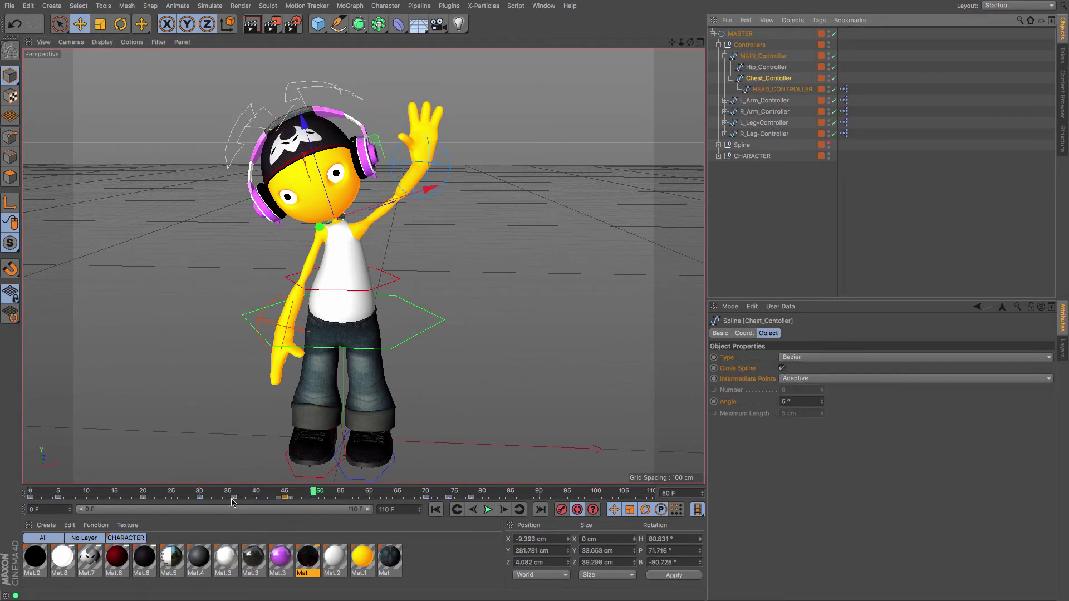
left_click_drag(257, 502, 232, 499, "shift")
left_click(775, 90, "shift")
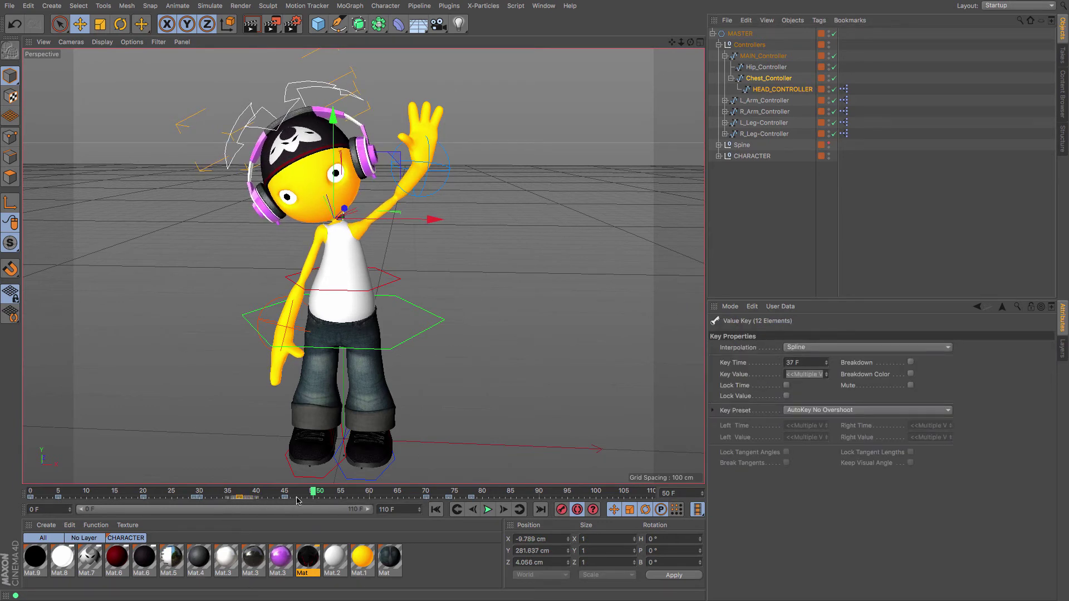
left_click_drag(251, 499, 613, 496)
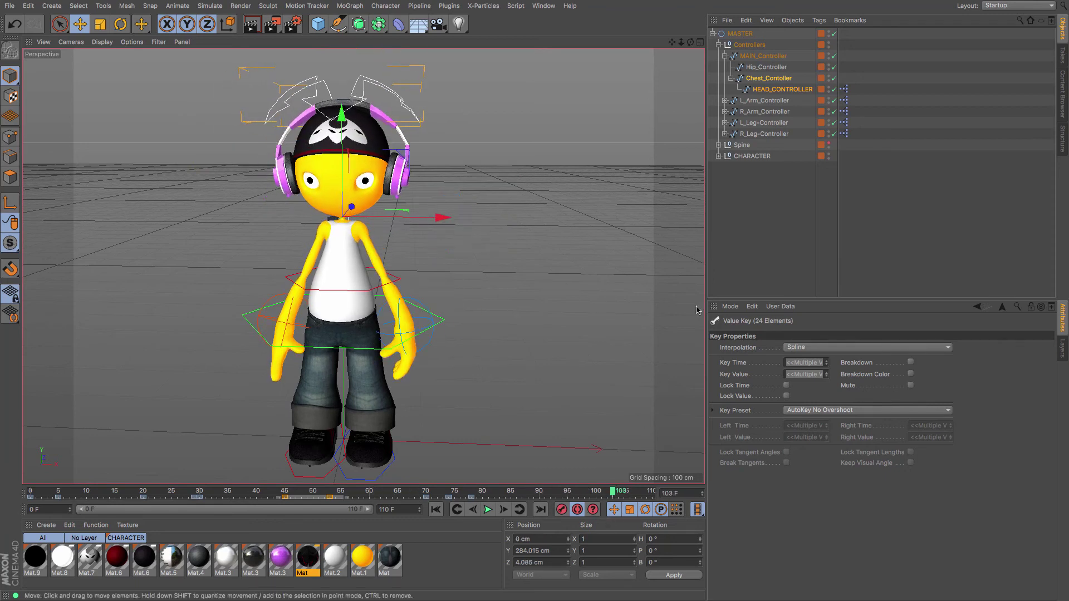
left_click(639, 396)
- Play the animation from frame 0 to review the chest and head timing, stopping around frame 23
left_click(437, 509)
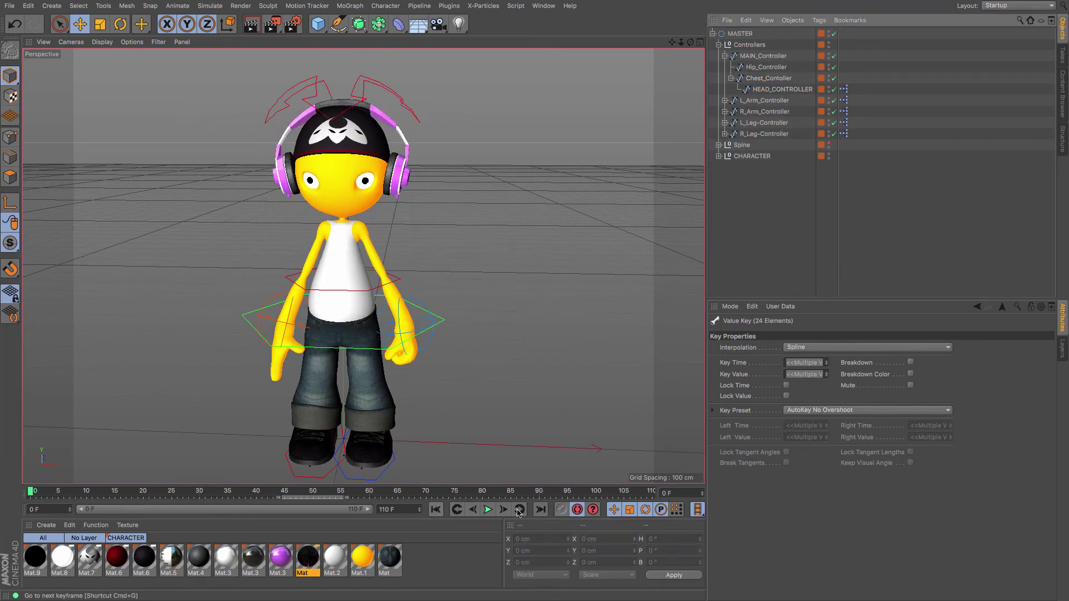
left_click(488, 510)
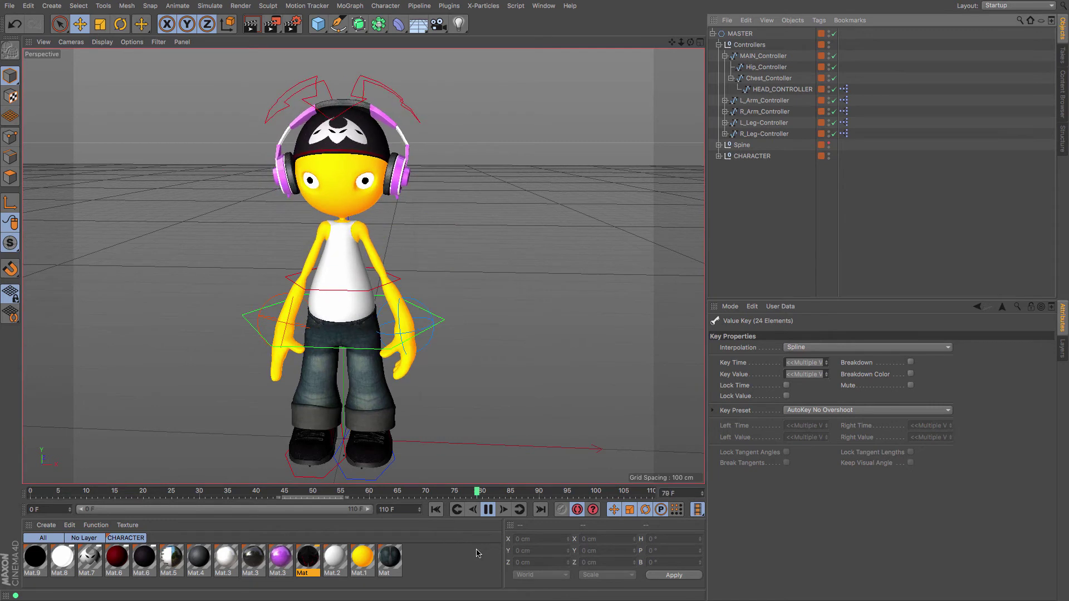
left_click(488, 509)
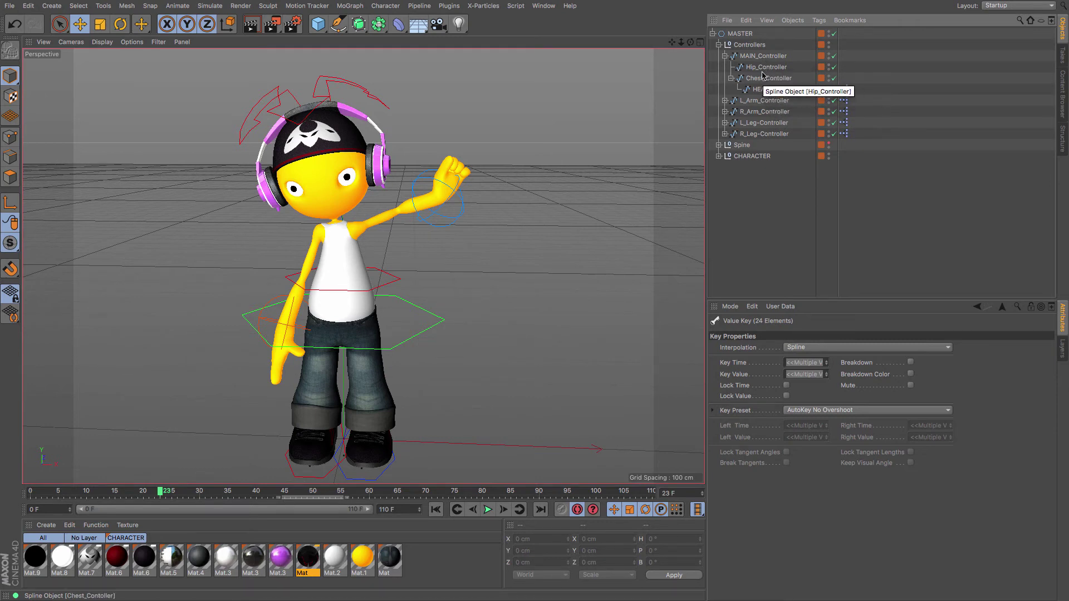
- At frame 29, keyframe HEAD_CONTROLLER's Blink at 0% and Frown at 49%
left_click(767, 90)
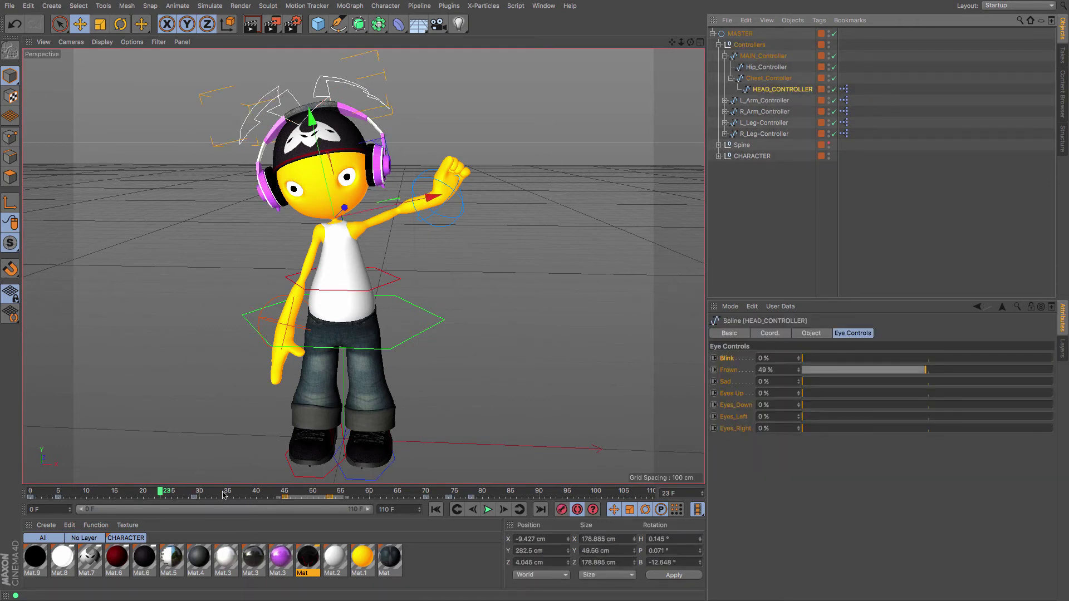
left_click_drag(223, 494, 193, 493)
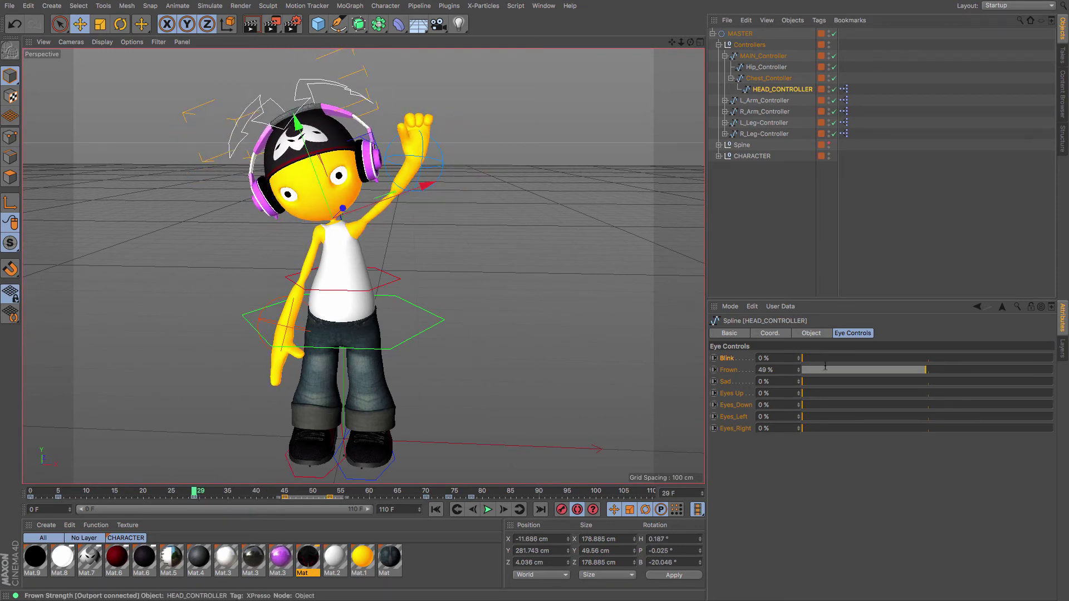
left_click(713, 359)
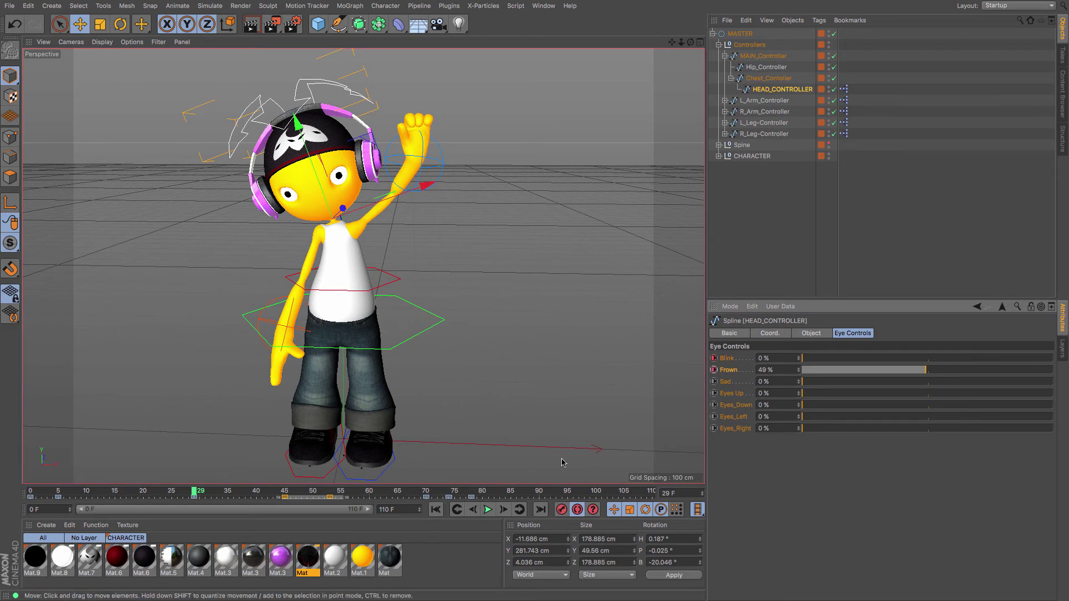
- Keyframe HEAD_CONTROLLER's Frown at 0% on frame 45 and at 42% on frame 70
left_click_drag(205, 492, 285, 492)
left_click_drag(904, 370, 871, 370)
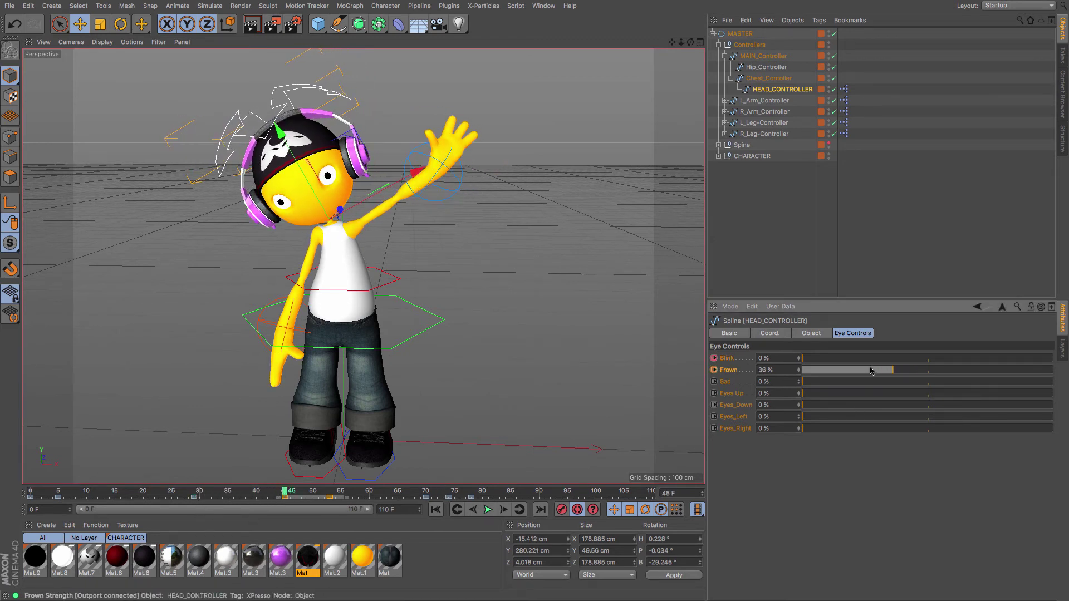
left_click(714, 369)
left_click_drag(284, 493, 422, 495)
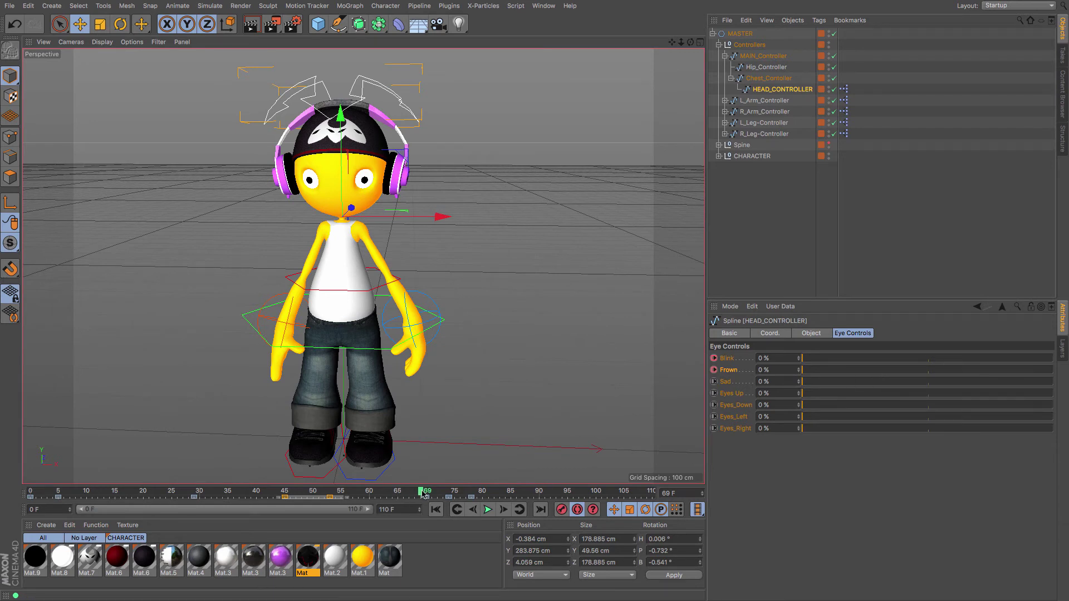
left_click(424, 494)
left_click(872, 371)
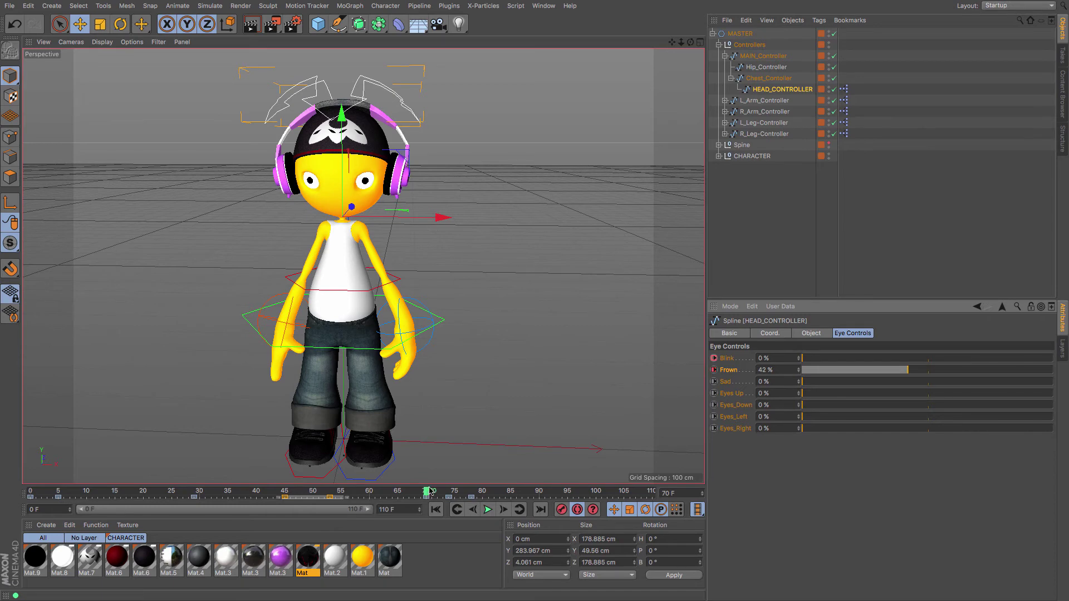
- Play the animation from frame 0 to check the frown change and return to frame 0
left_click_drag(428, 492, 2, 501)
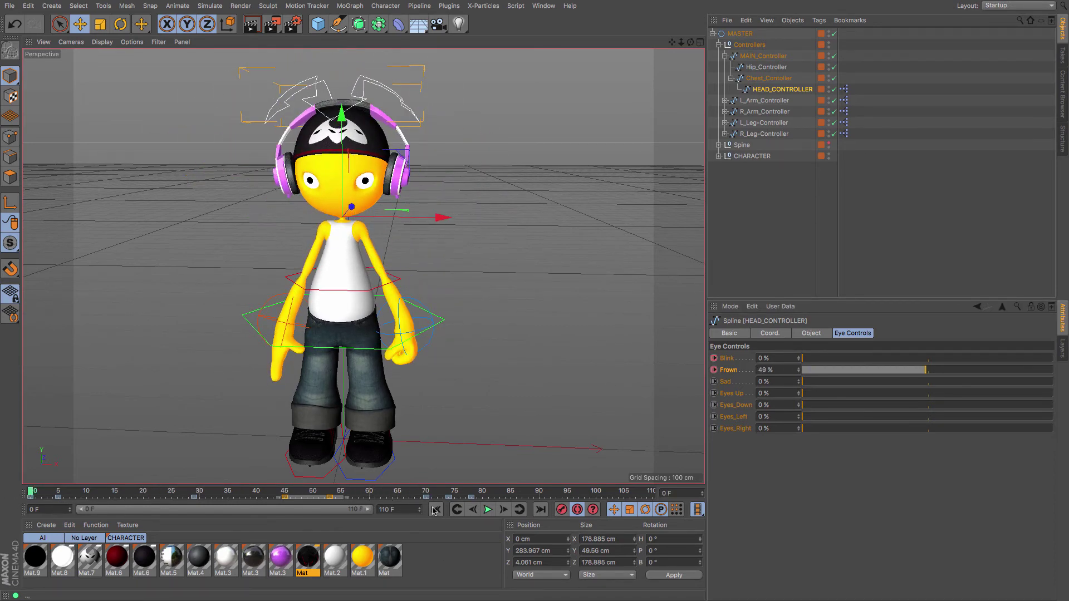
left_click(486, 510)
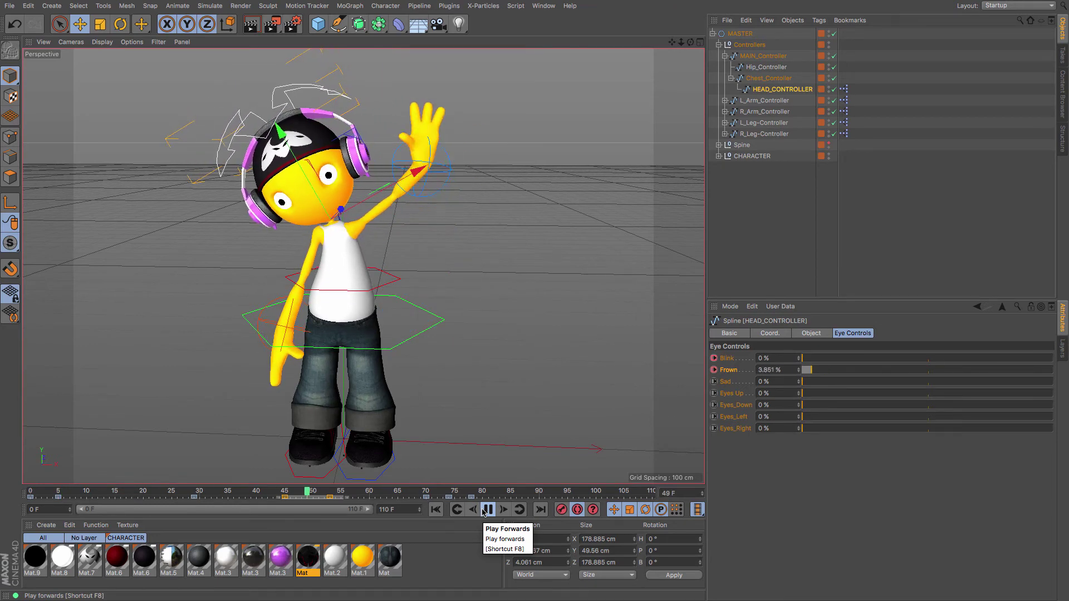
left_click(483, 512)
left_click_drag(341, 494, 17, 496)
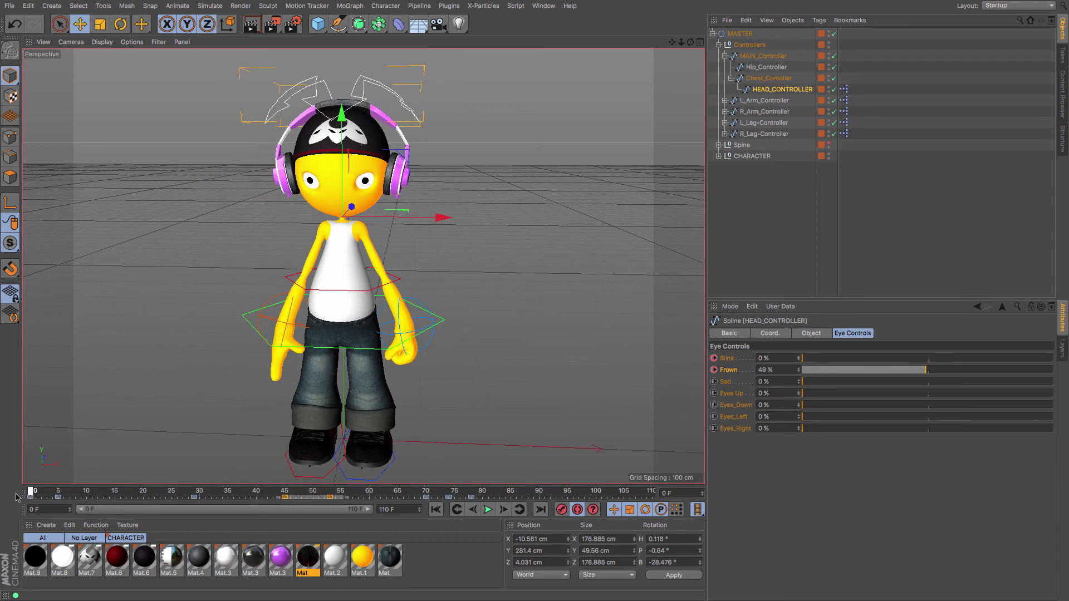
- At frame 45, rotate Hip_Controller slightly, bringing its pitch to about 86.2°
left_click(763, 67)
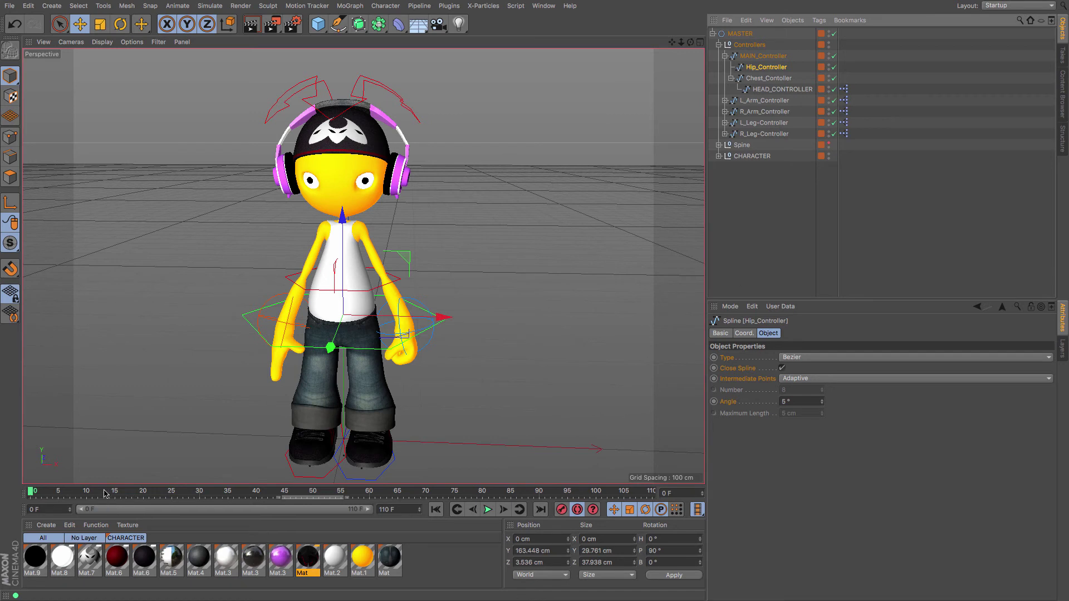
left_click_drag(96, 494, 283, 500)
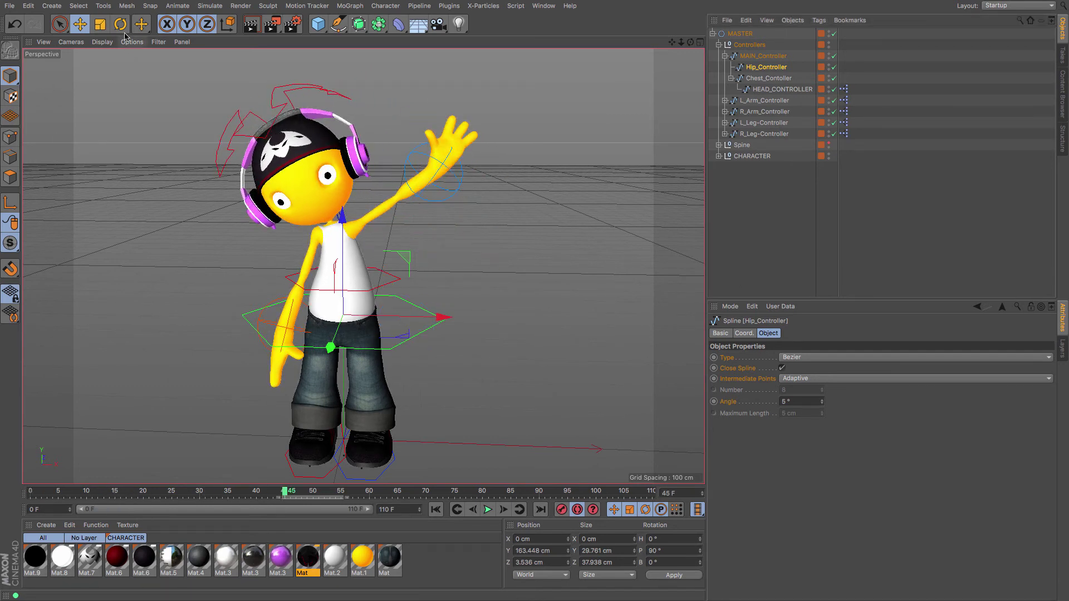
left_click(120, 25)
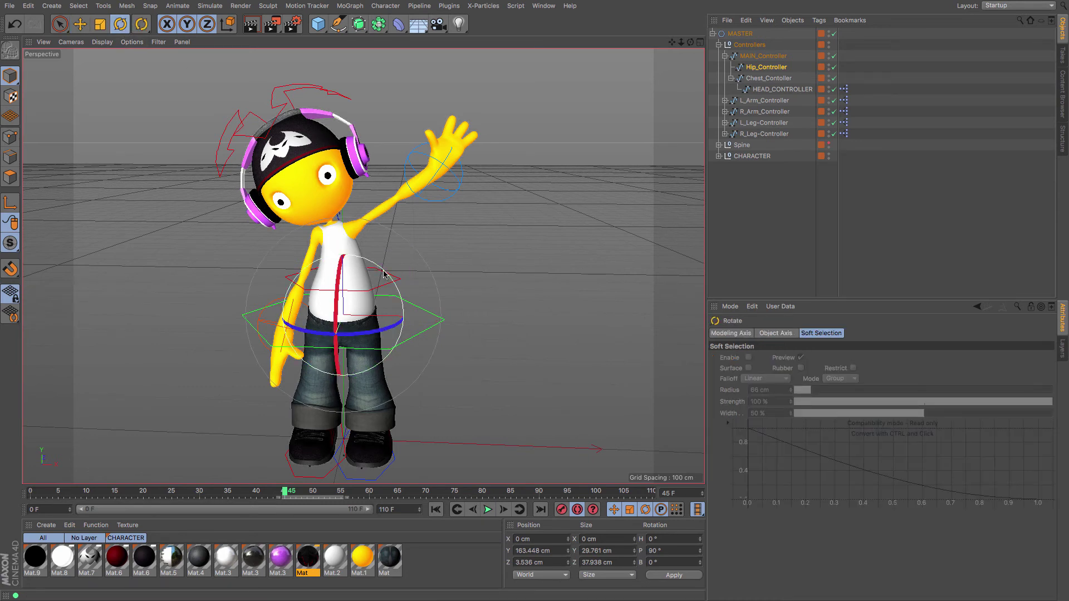
left_click_drag(384, 272, 382, 270)
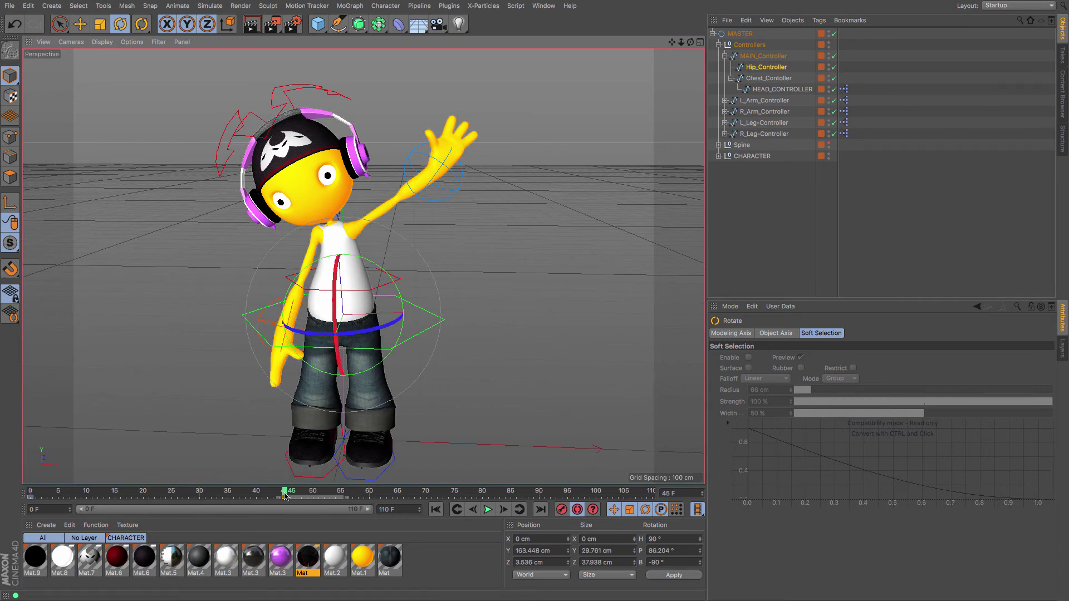
- Move Hip_Controller's frame 0 keys to frame 30 and copy them to frame 65
left_click_drag(285, 493, 428, 487)
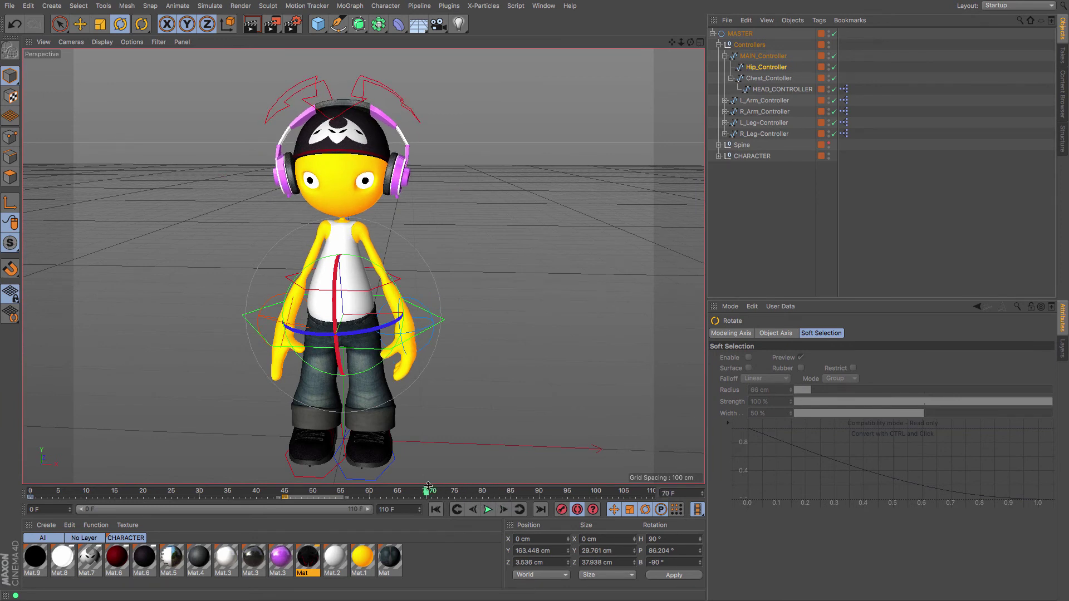
left_click(30, 498)
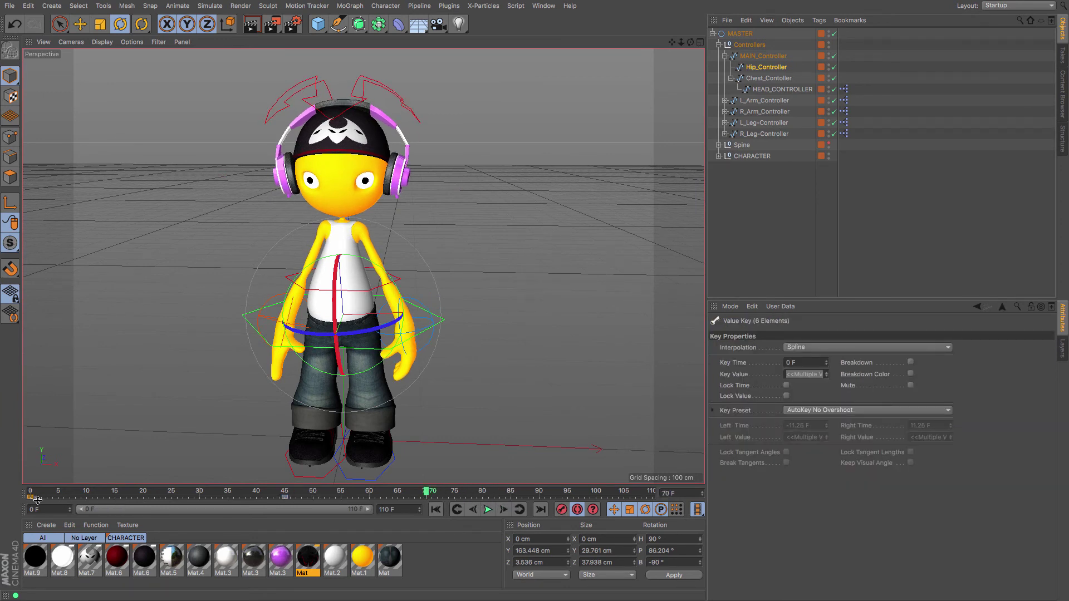
left_click_drag(119, 493, 204, 493)
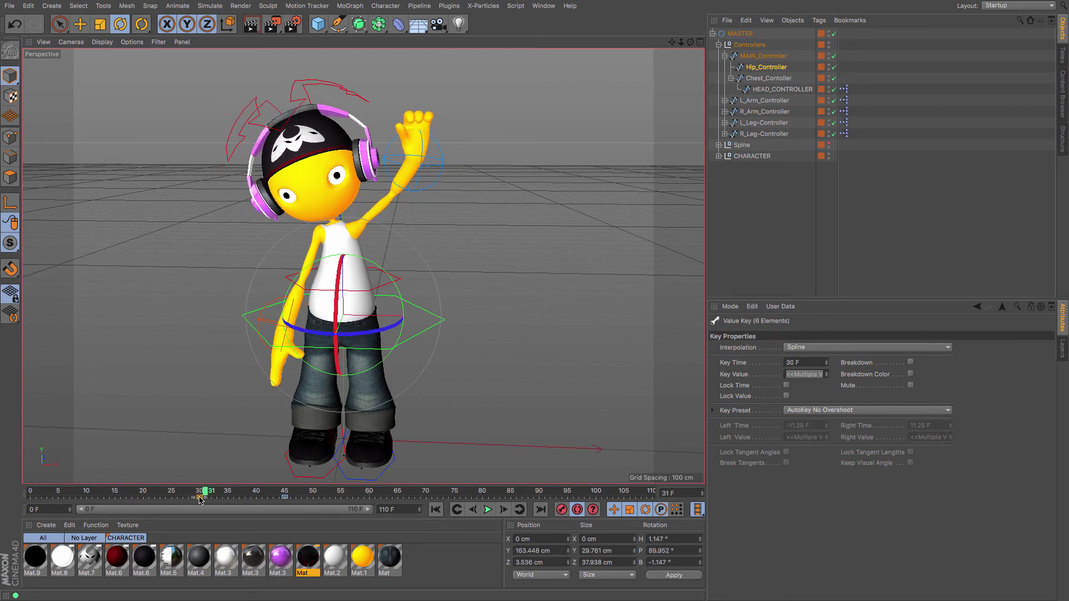
left_click_drag(199, 499, 426, 494)
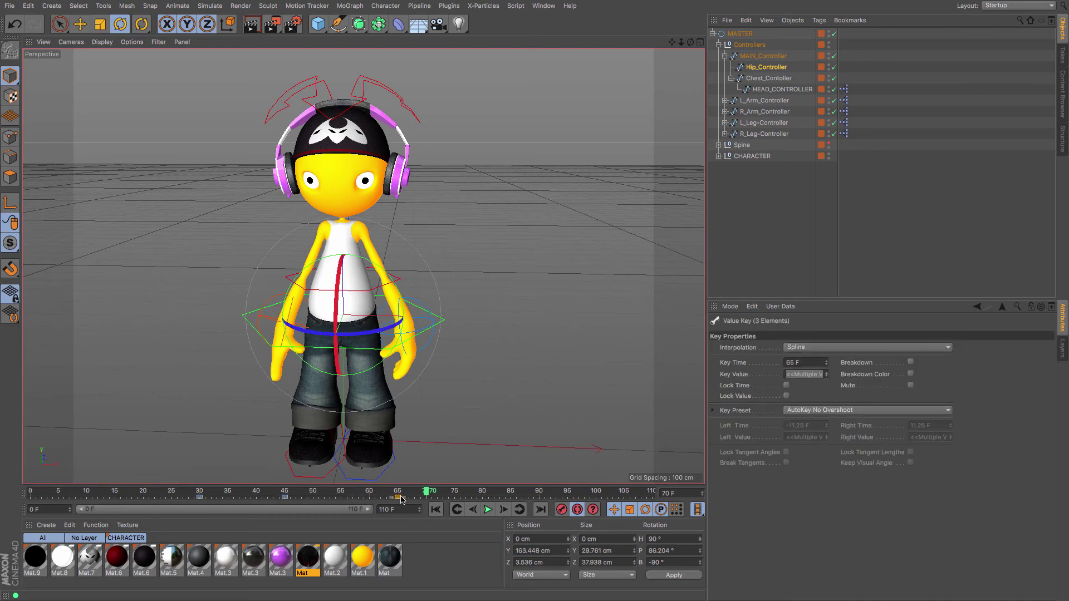
- Play the animation from frame 0 and move Hip_Controller's frame 30 keys to frame 20
left_click_drag(429, 494, 1, 499)
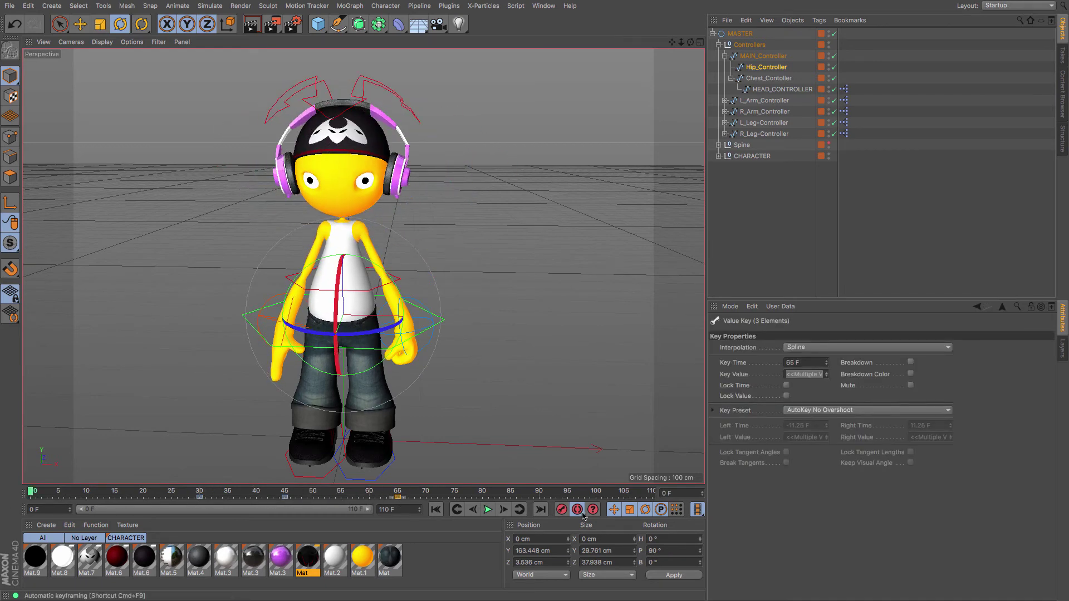
left_click(488, 510)
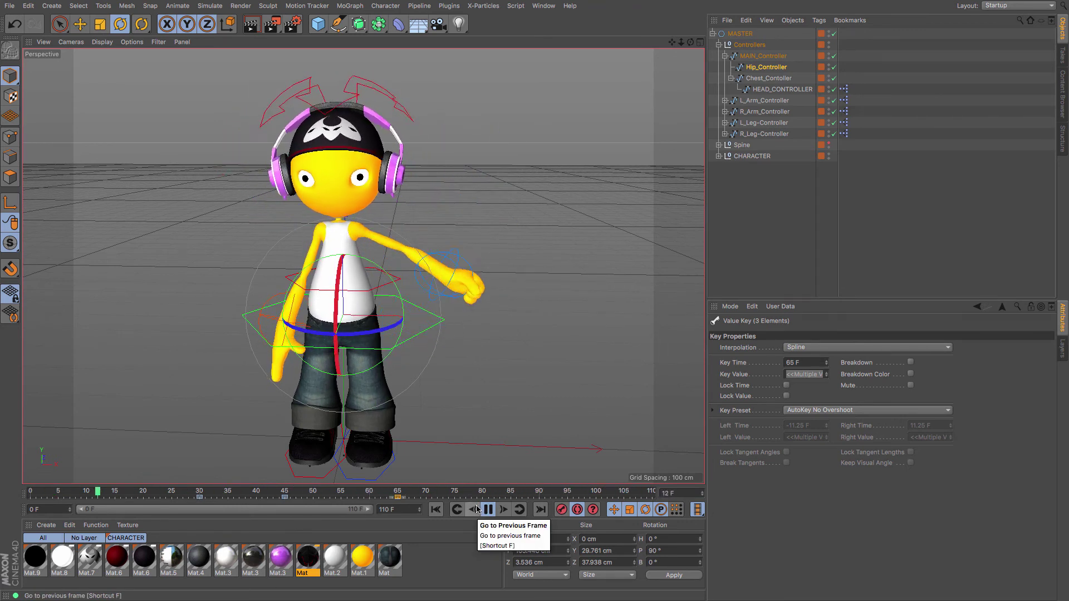
left_click(198, 497)
left_click_drag(148, 499, 143, 500)
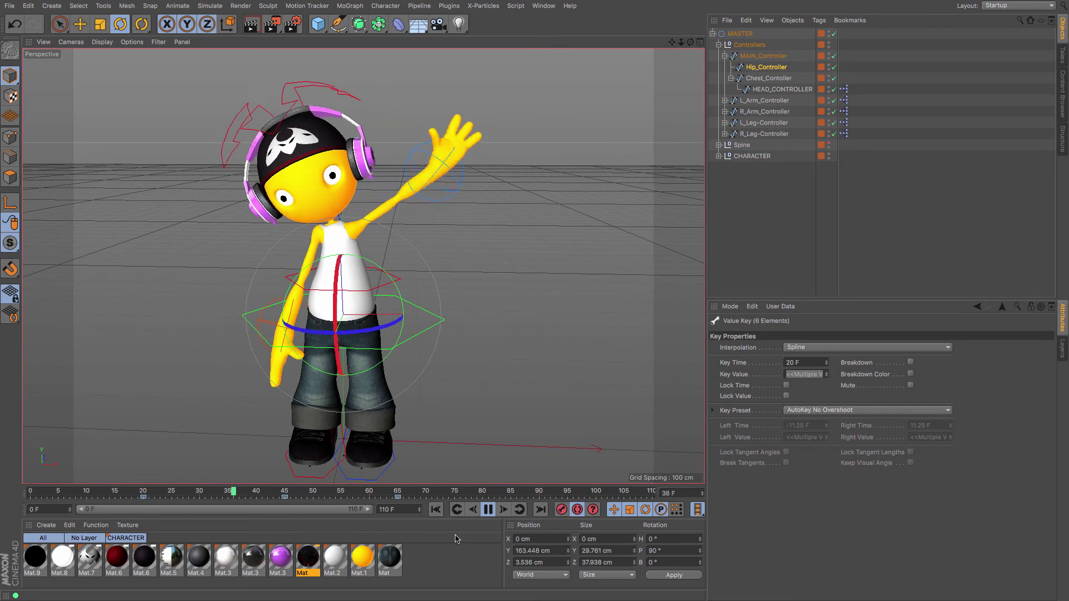
left_click(488, 509)
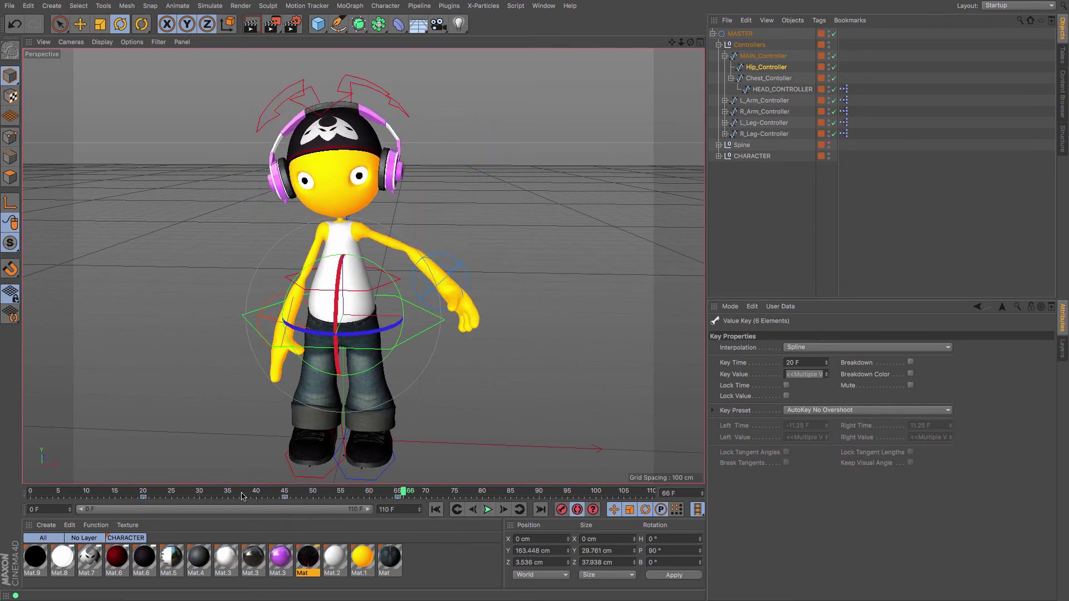
- At frame 20, keyframe all four L_Leg-Controller foot controls, from Heel_Tip to Toe_Twist, at their current values
left_click_drag(241, 495, 145, 494)
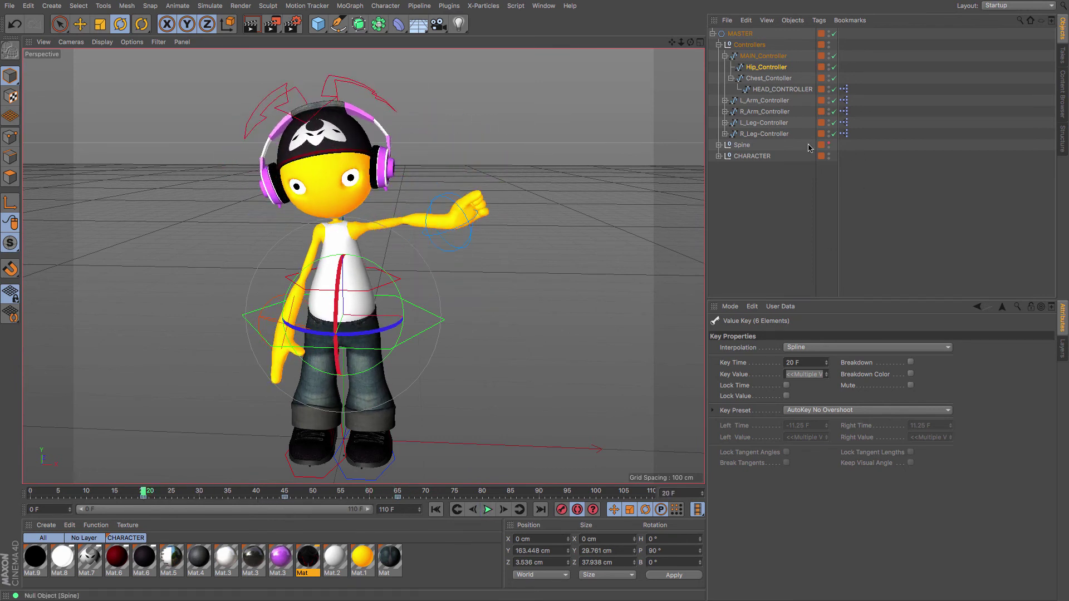
left_click(756, 125)
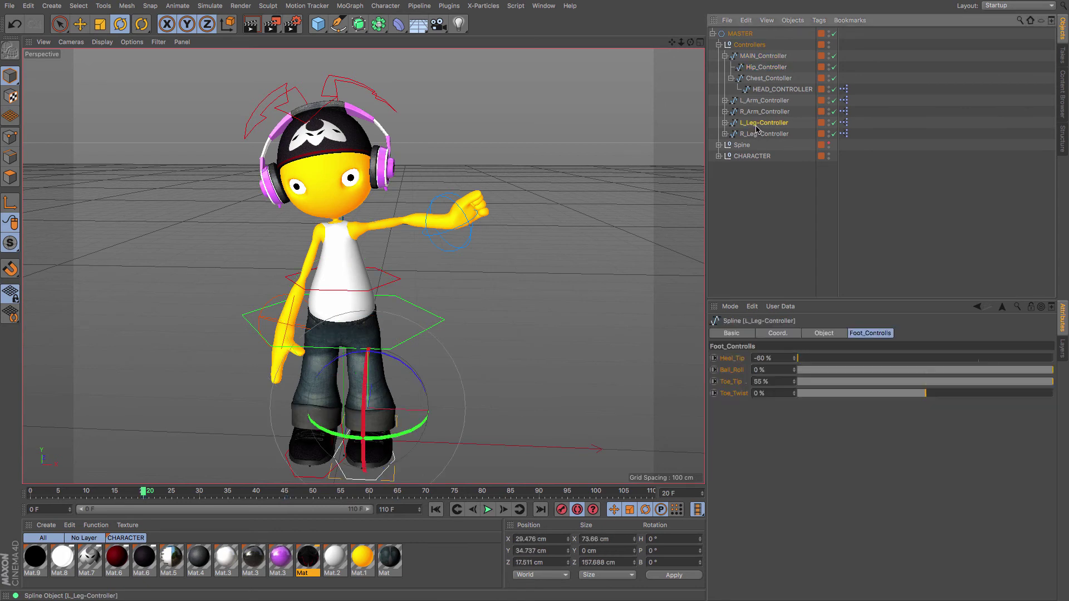
left_click(713, 358)
left_click(714, 393)
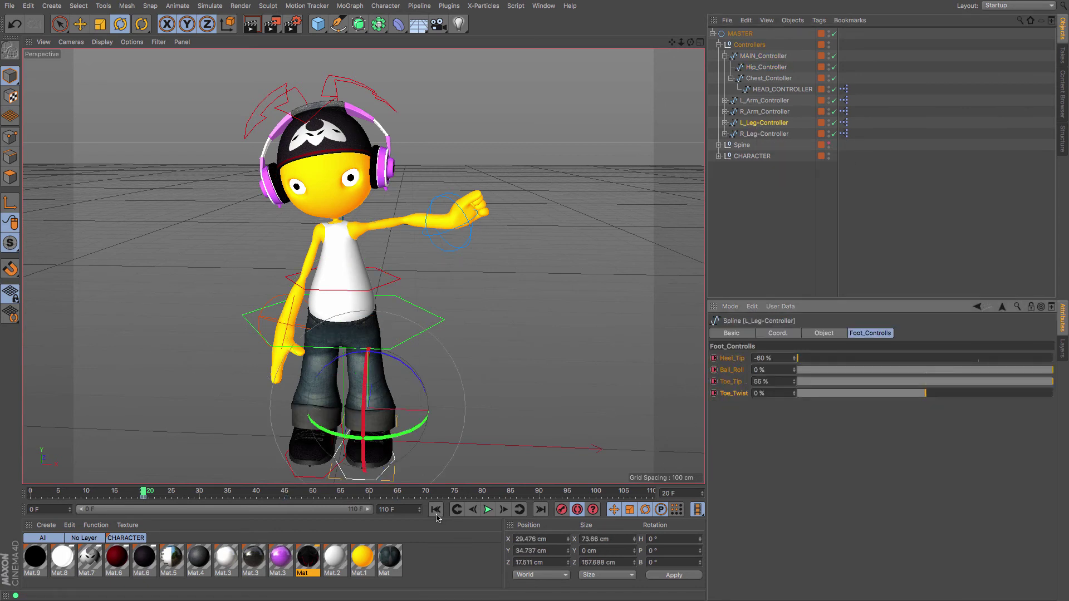
- Keyframe L_Leg-Controller's Ball_Roll at -30% on frame 40 and add another foot control key on frame 70
left_click_drag(221, 497, 257, 495)
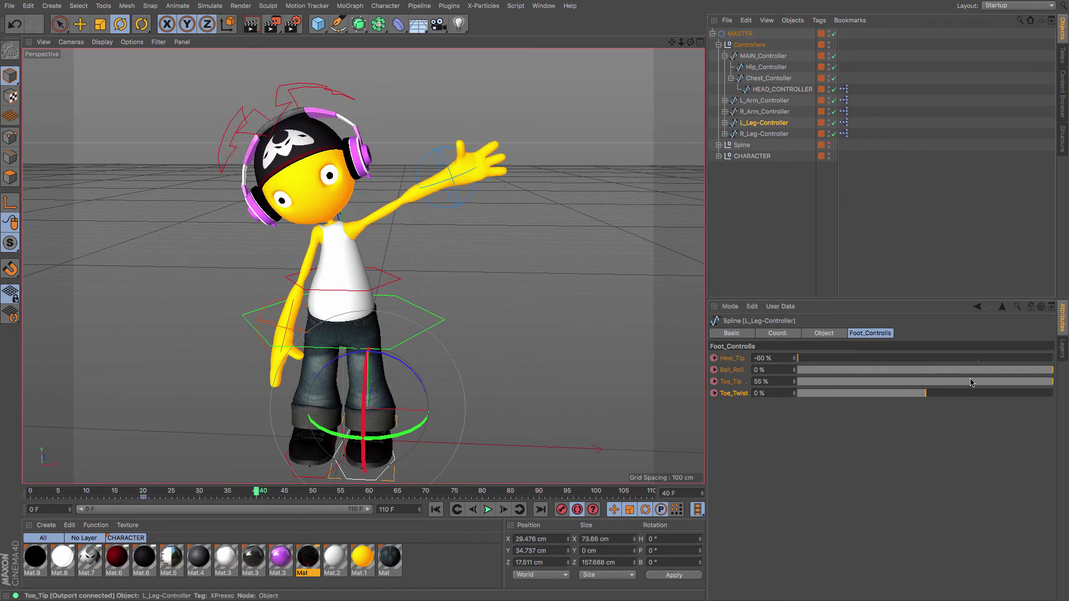
left_click_drag(1050, 374, 1031, 373)
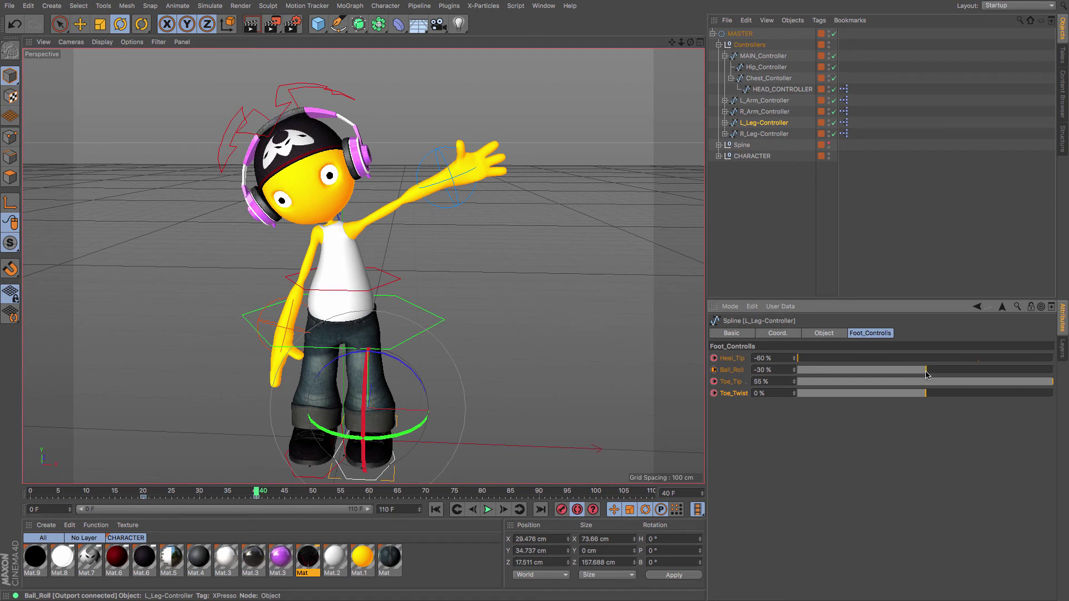
left_click_drag(256, 492, 425, 495)
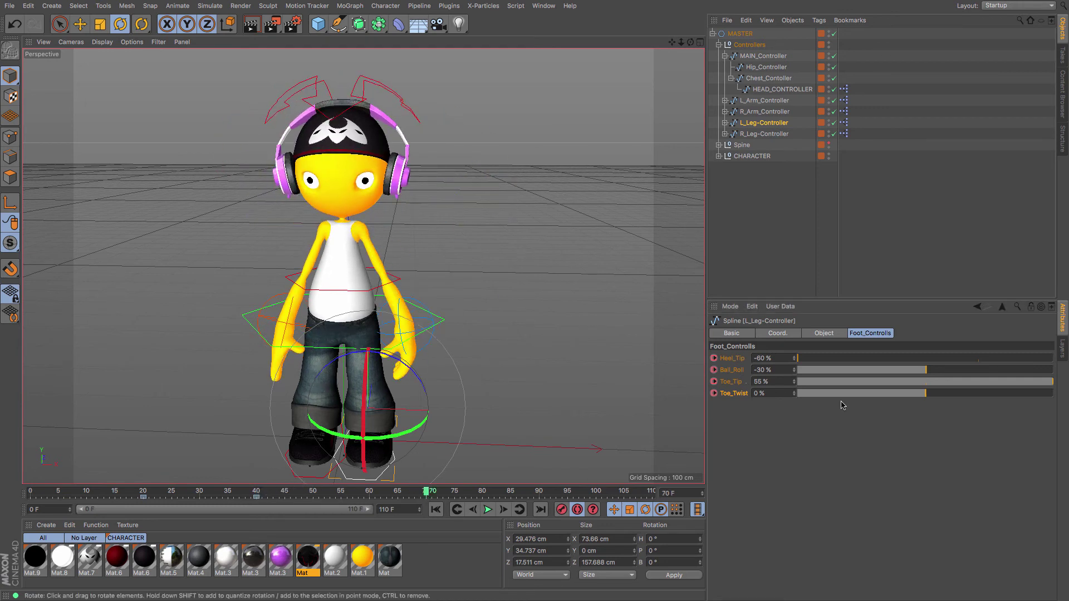
- Play the animation from frame 0 to check the left foot motion
left_click(435, 510)
left_click(482, 536)
left_click(487, 510)
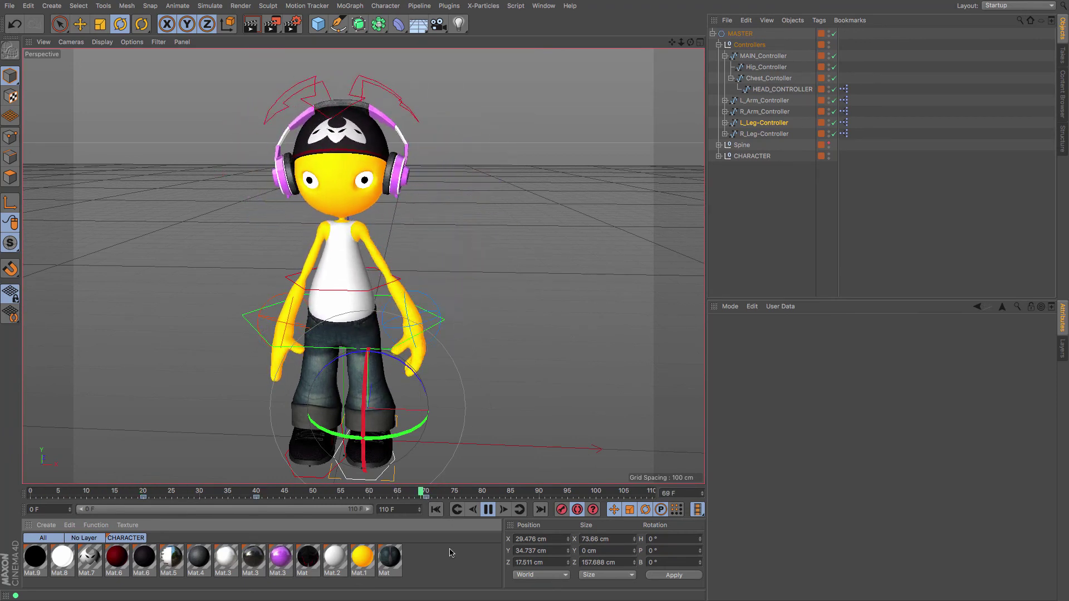
left_click(486, 510)
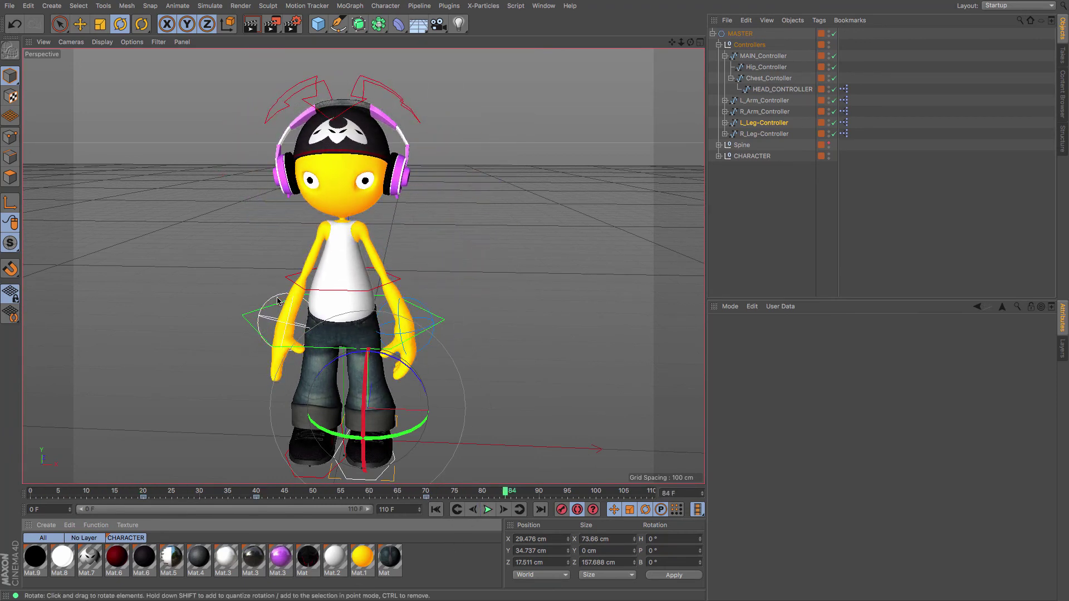
- At frame 20, keyframe R_Arm_Controller's Thumb, Index, Middle and Pinky Curl at 0%
left_click(251, 315)
left_click_drag(225, 493, 145, 497)
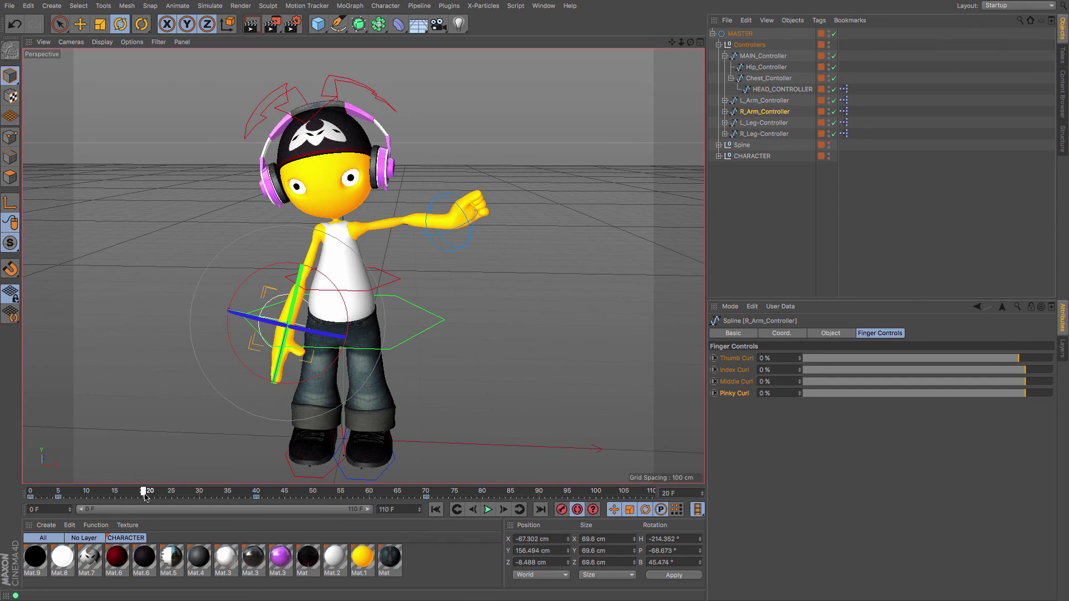
left_click(713, 358)
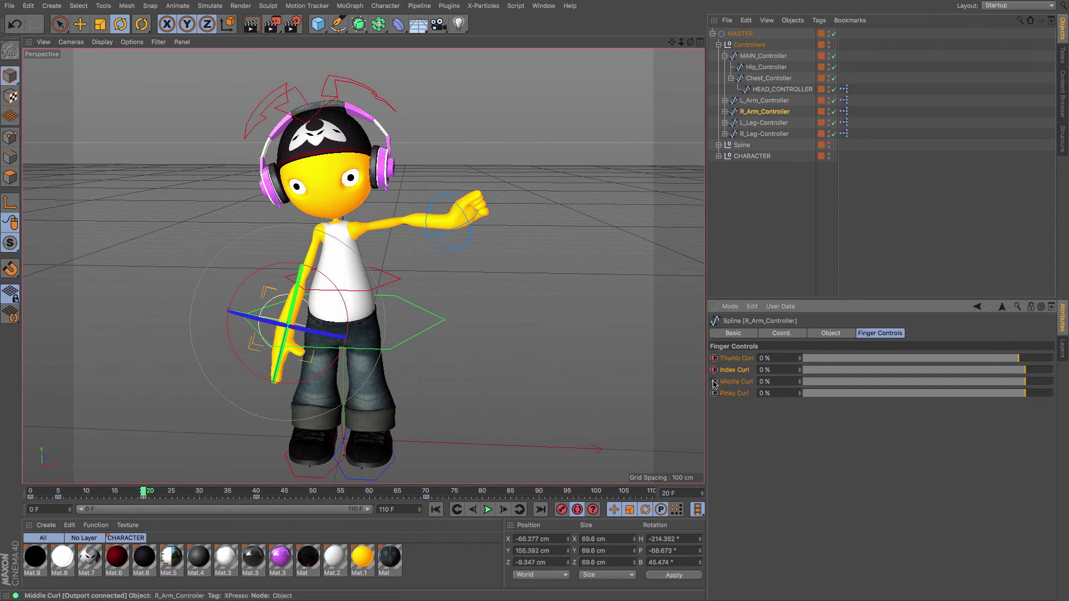
left_click(714, 381)
left_click(714, 393)
- At frame 40, keyframe R_Arm_Controller's Thumb Curl at -25%, Index and Middle Curl at -33%, and Pinky Curl at -32%
left_click_drag(149, 493, 256, 493)
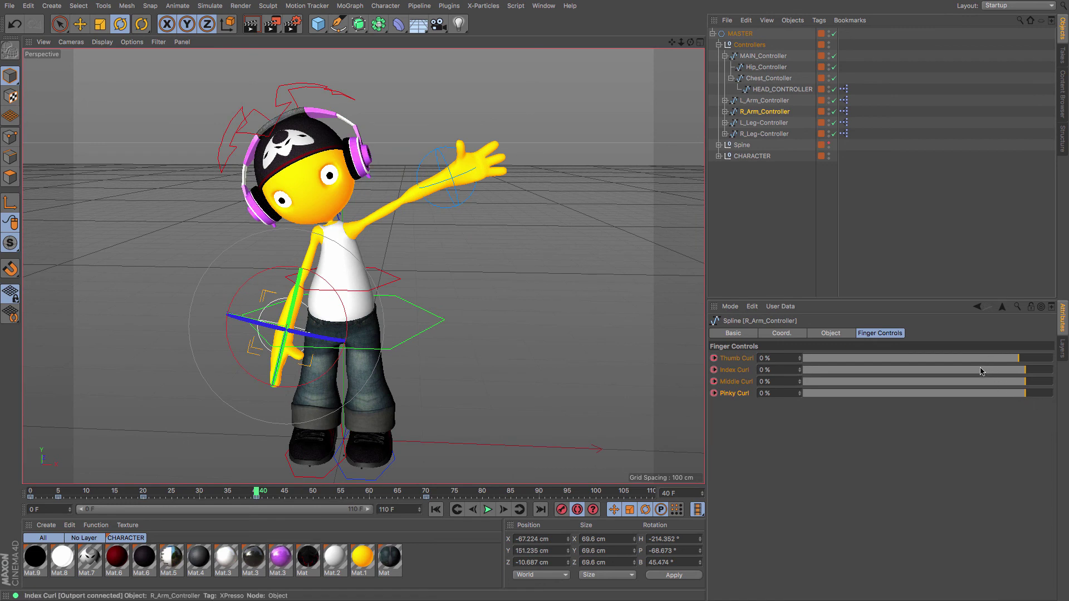
left_click_drag(966, 375, 962, 376)
left_click(964, 393)
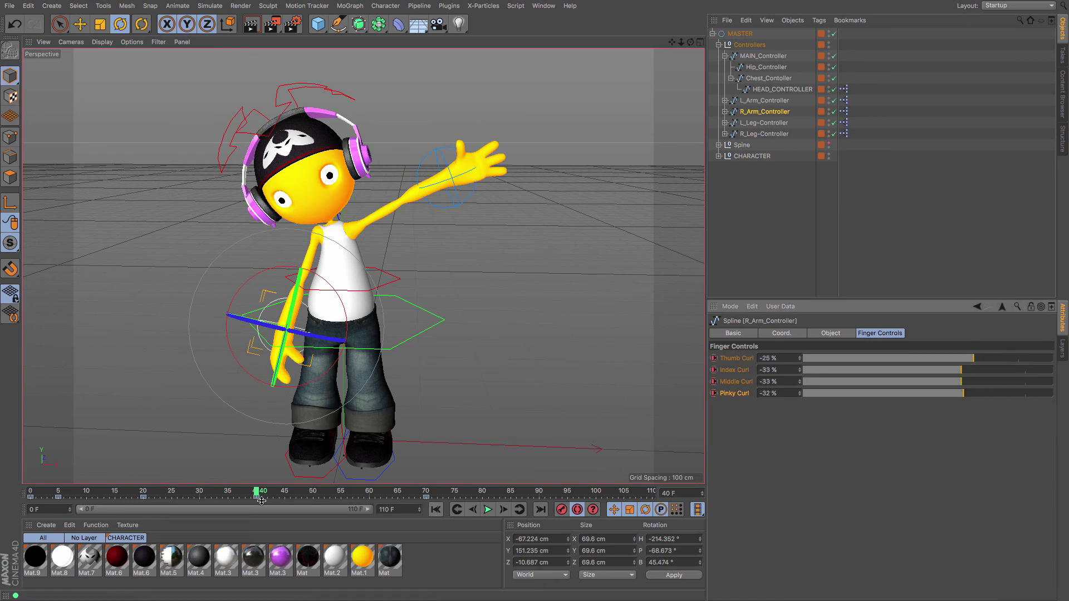
- At frame 70, keyframe R_Arm_Controller's Thumb Curl at -4%, Index Curl at -23%, Middle Curl at -21% and Pinky Curl at -19%
left_click_drag(254, 494, 426, 495)
left_click_drag(1022, 358, 1011, 359)
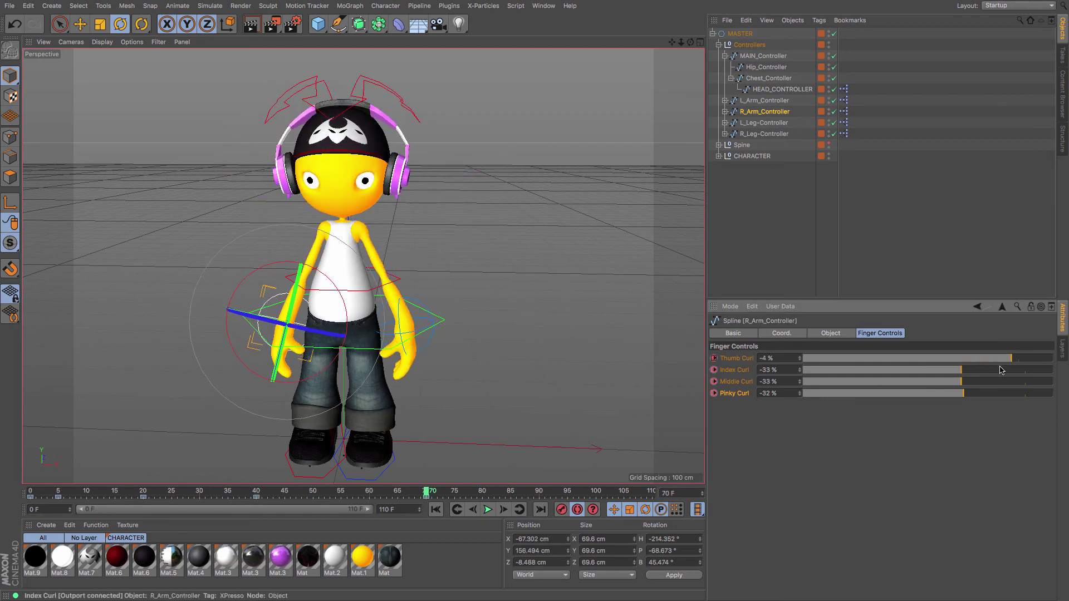
left_click(984, 382)
left_click(989, 393)
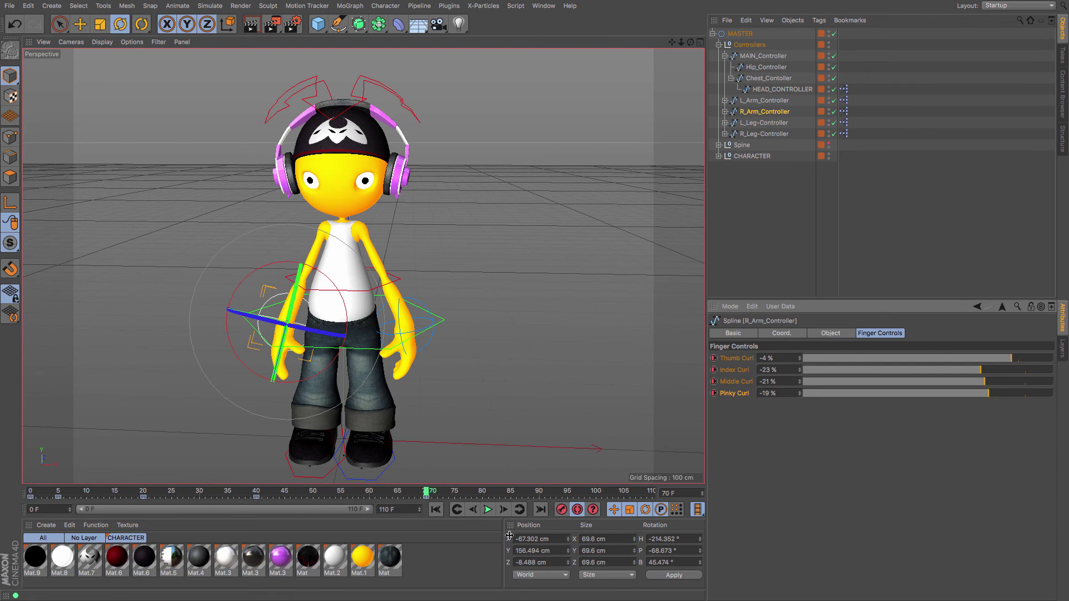
- Play the animation from frame 0 to check the right hand's finger curl
left_click_drag(429, 494, 10, 501)
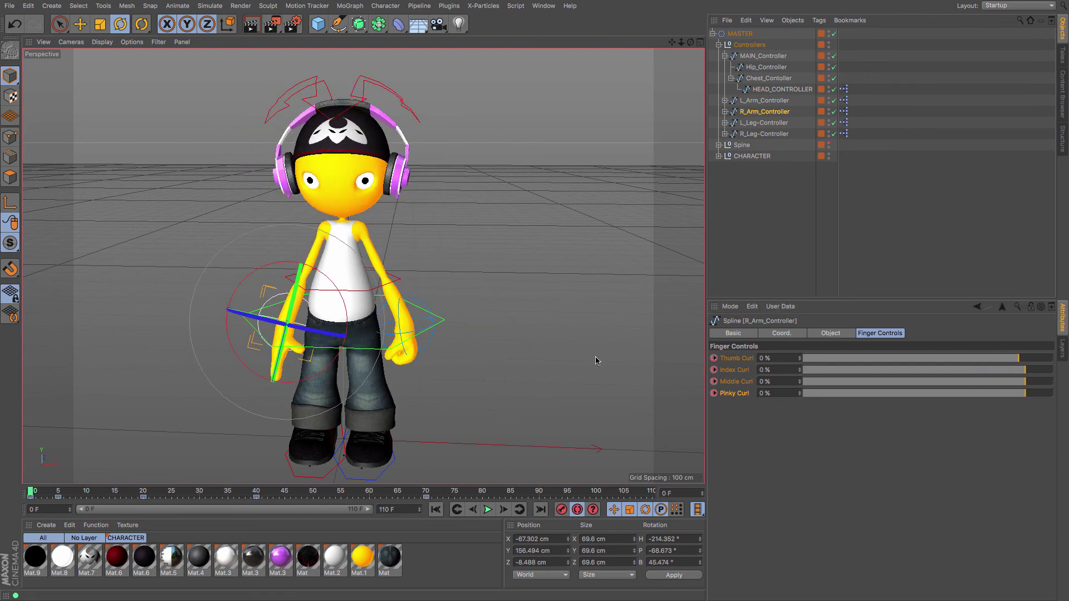
left_click(773, 244)
left_click(487, 510)
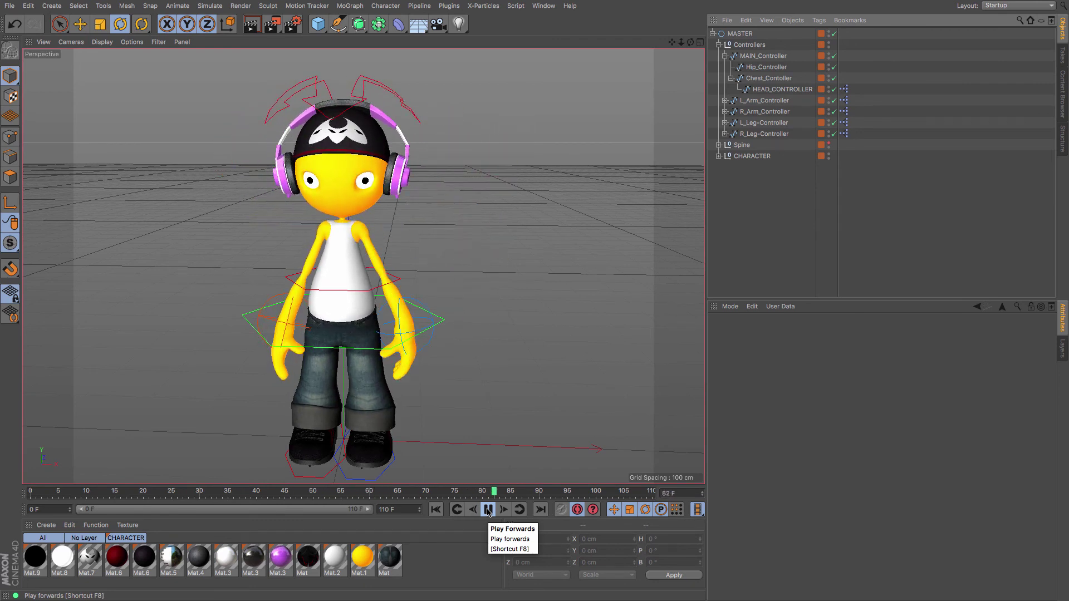
left_click(488, 510)
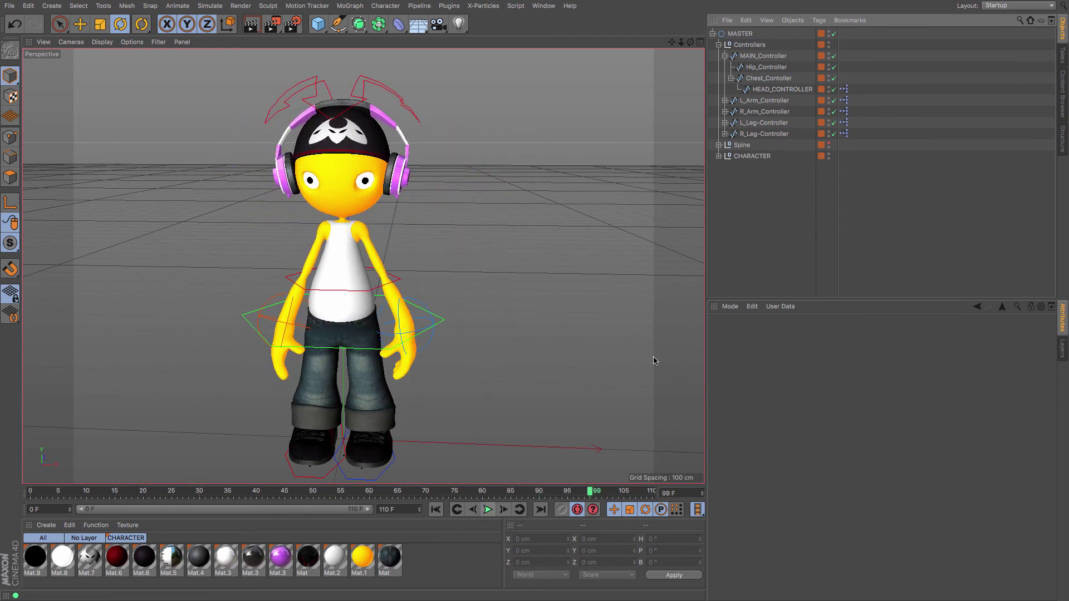
- At frame 40, rotate R_Arm_Controller to about H -198°, P -72.7°, B 60.8° and move it about 2 cm
left_click(755, 111)
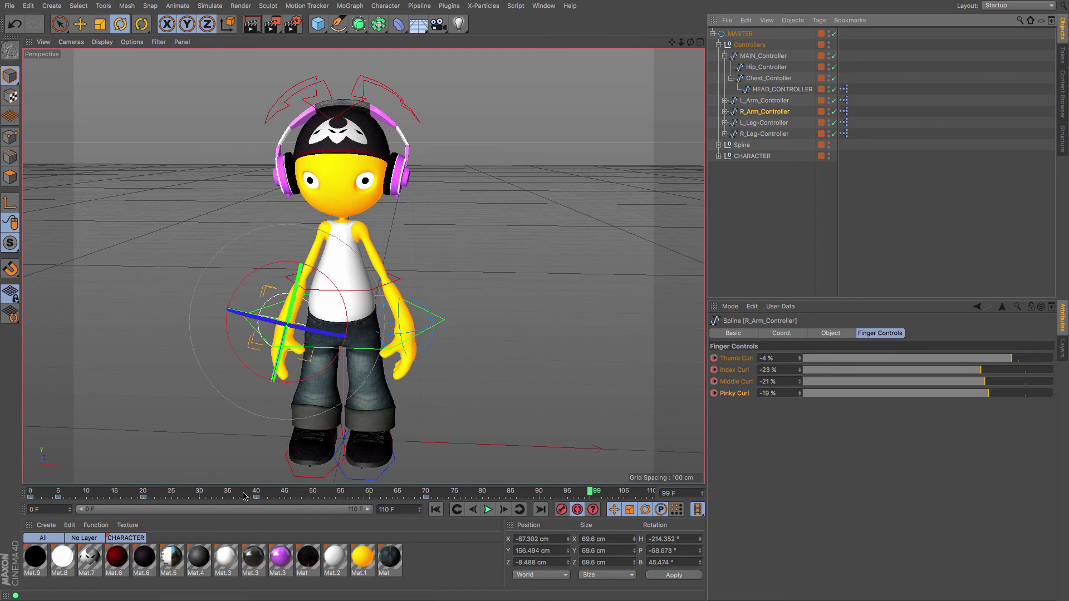
mouse_move(253, 492)
left_mouse_down()
mouse_move(329, 494)
mouse_move(40, 488)
mouse_move(258, 497)
left_mouse_up()
left_click_drag(248, 282, 245, 286)
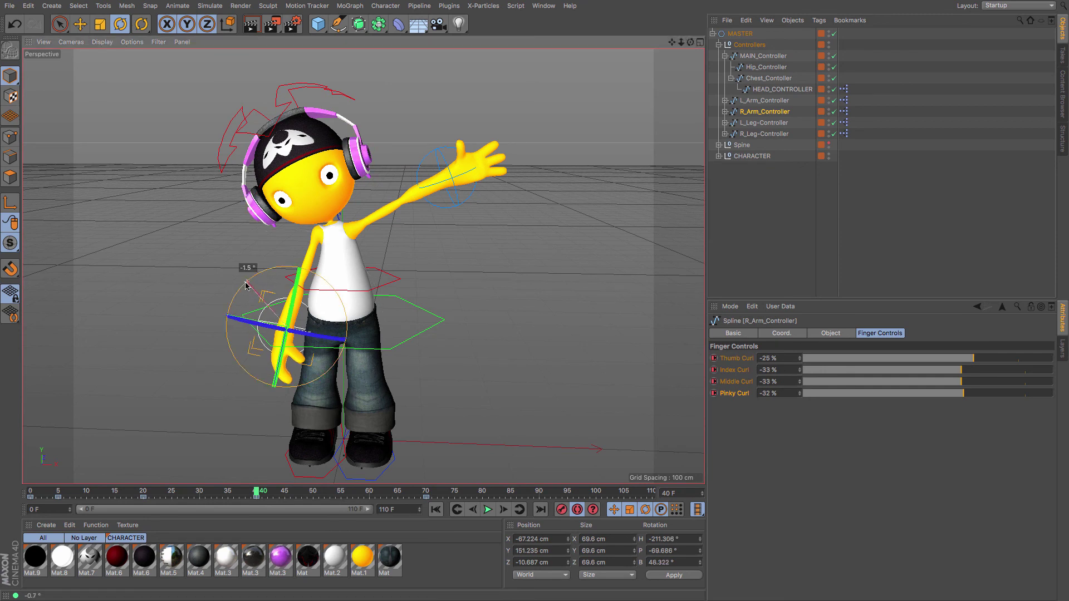
key("e")
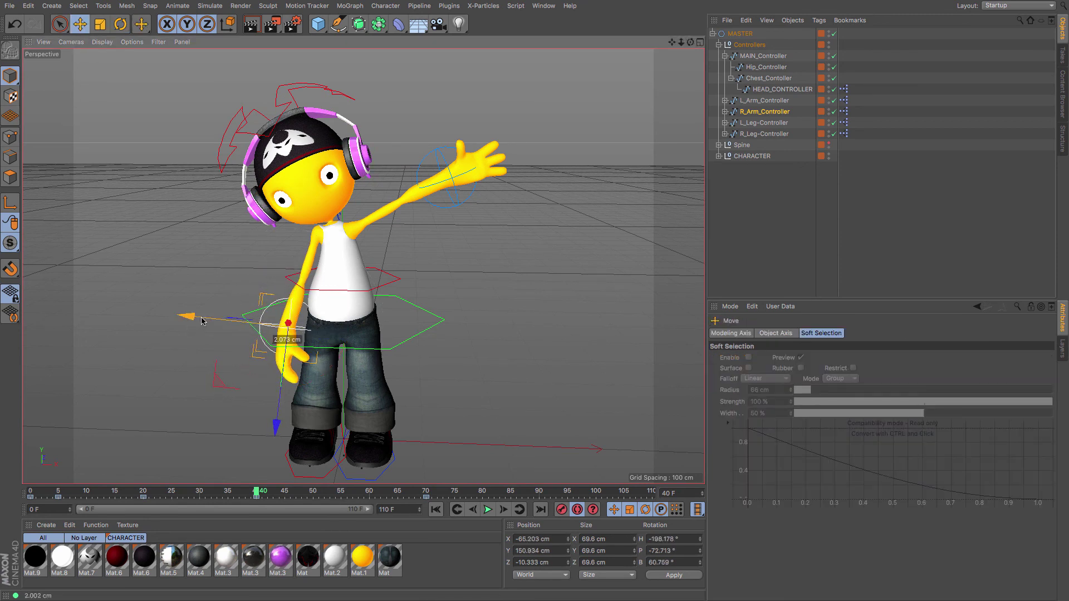
- Scrub to frame 110, return to frame 0 and play the animation to check the right arm's rotation
left_click_drag(257, 494, 556, 503)
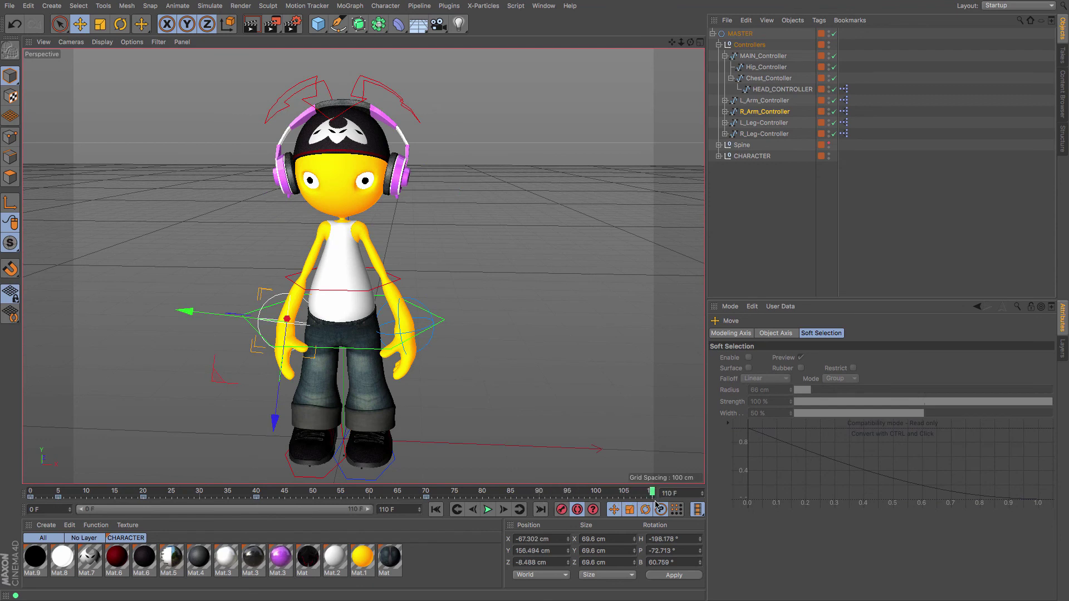
left_click(436, 511)
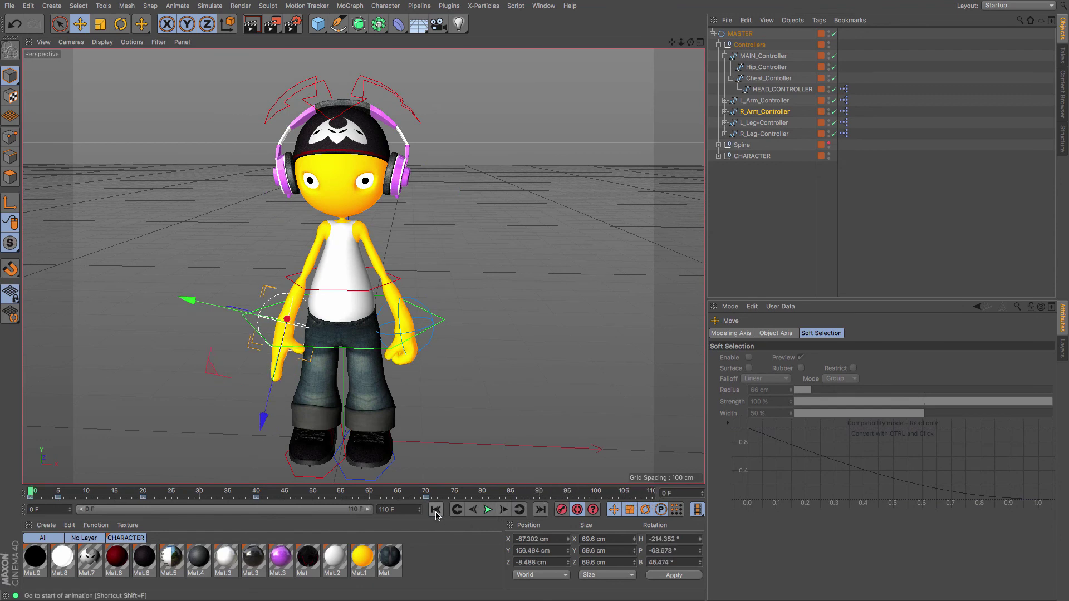
left_click(725, 275)
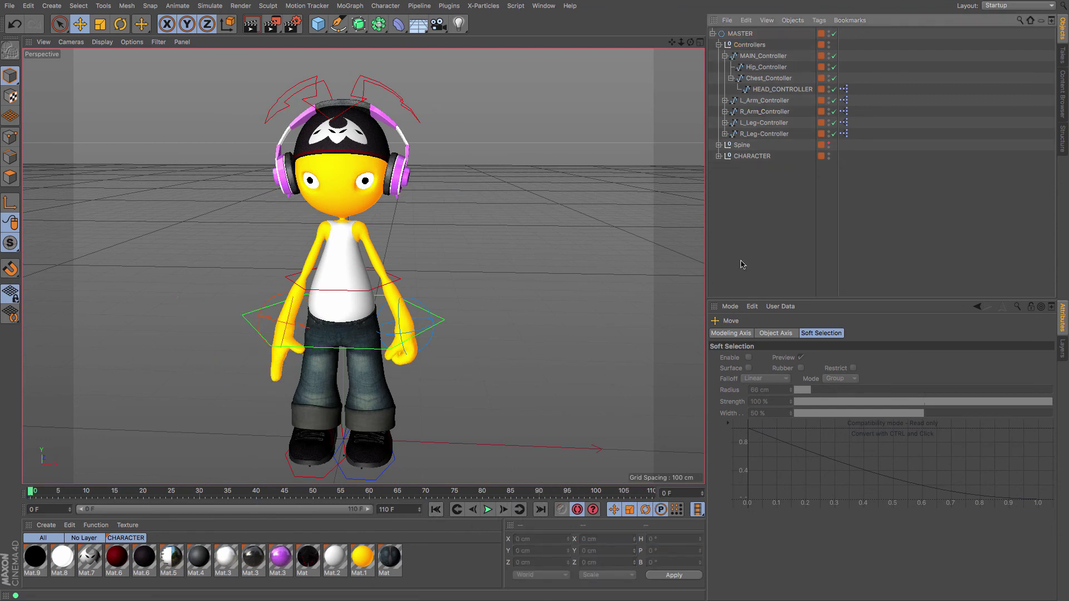
left_click(487, 510)
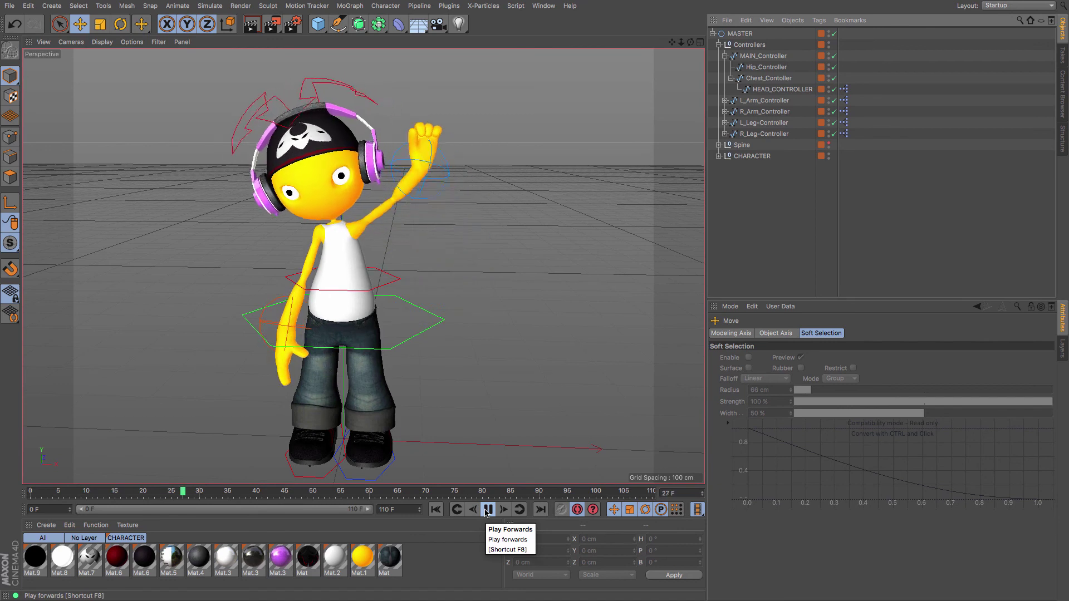
left_click(487, 510)
- Key MAIN_Controller at frame 0, then at frame 45 rotate it to a bank of about -4.7°
left_click(392, 286)
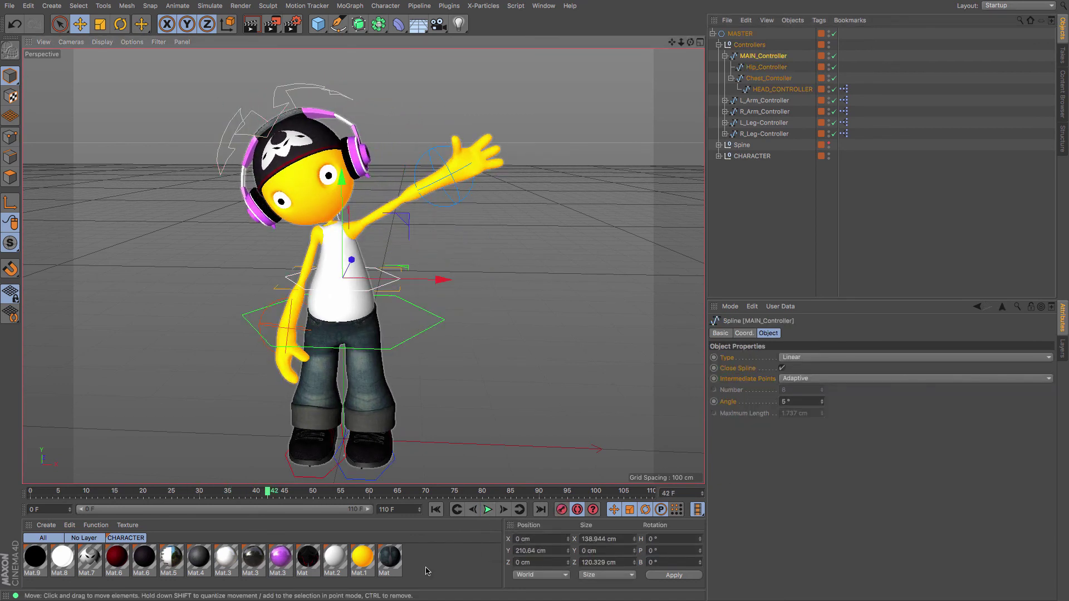
left_click_drag(255, 494, 30, 497)
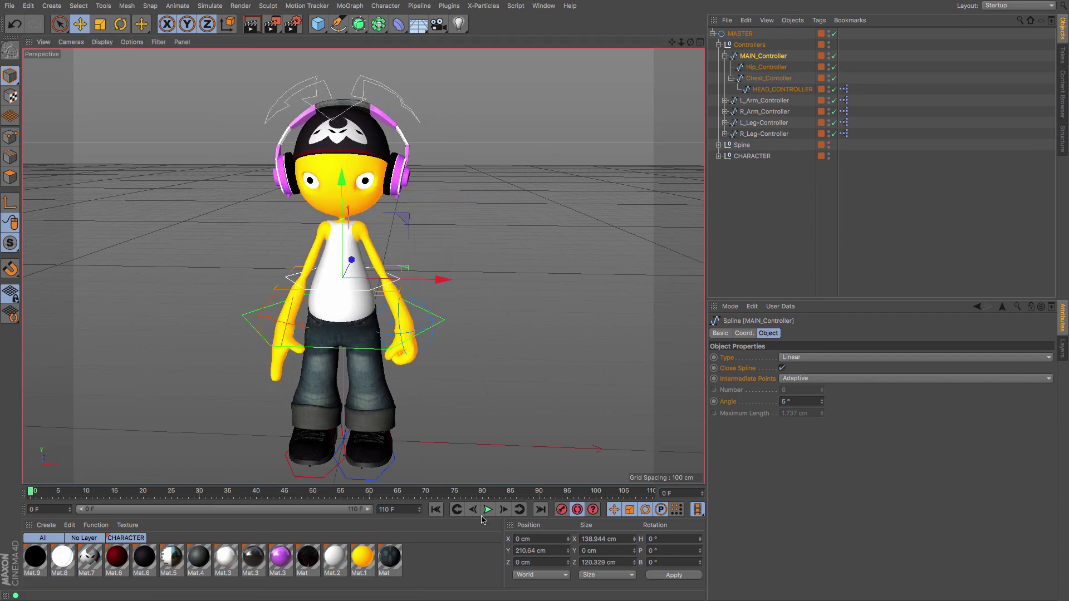
left_click_drag(259, 494, 284, 493)
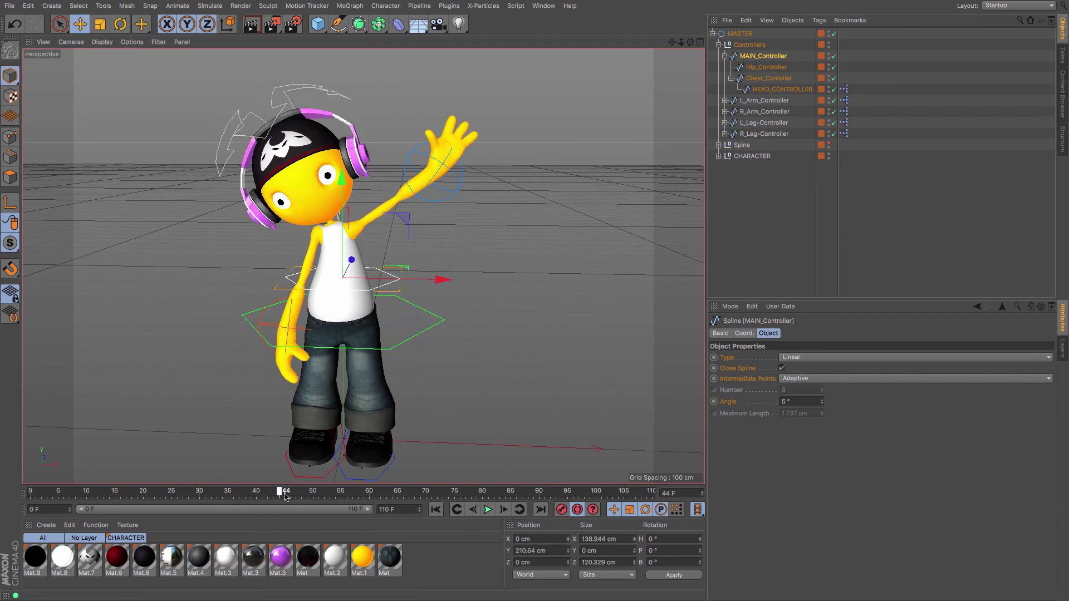
key("r")
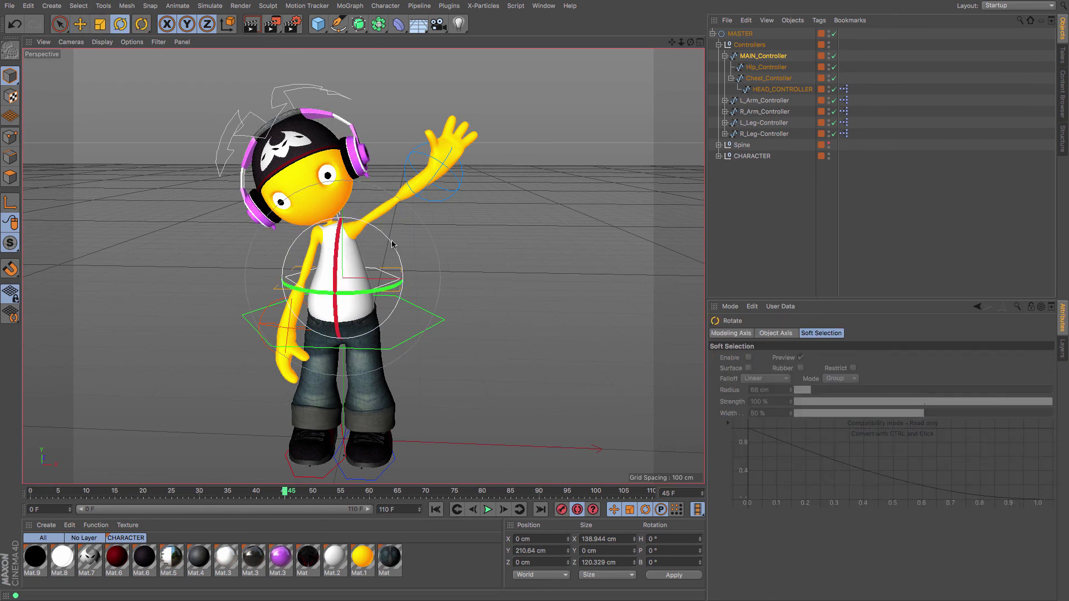
left_click_drag(394, 244, 390, 240)
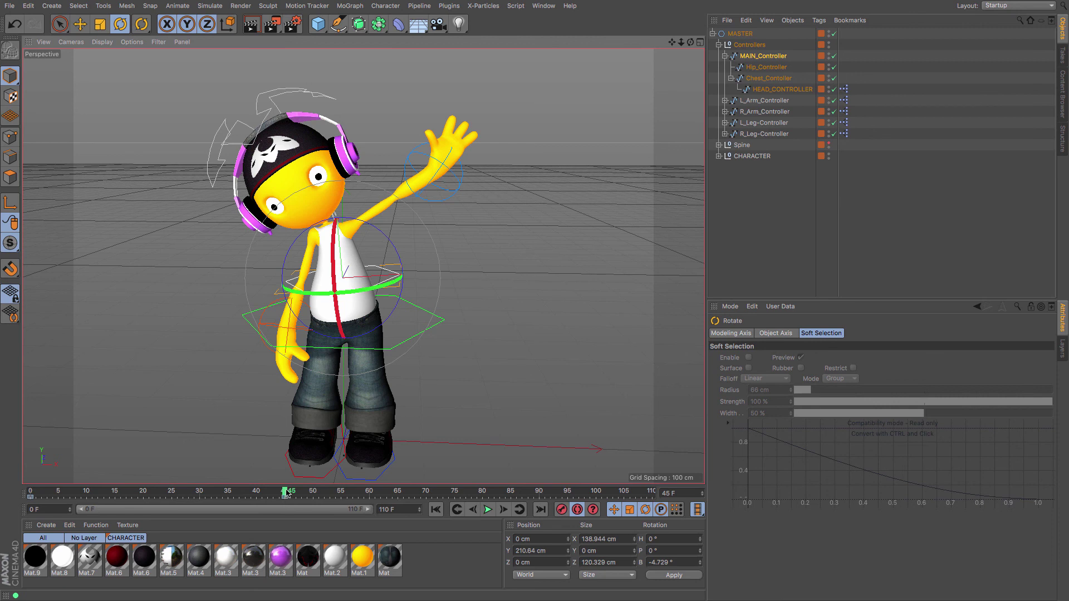
- Move MAIN_Controller's frame 0 keys to frame 20 and copy them to frame 70
left_click_drag(287, 493, 143, 500)
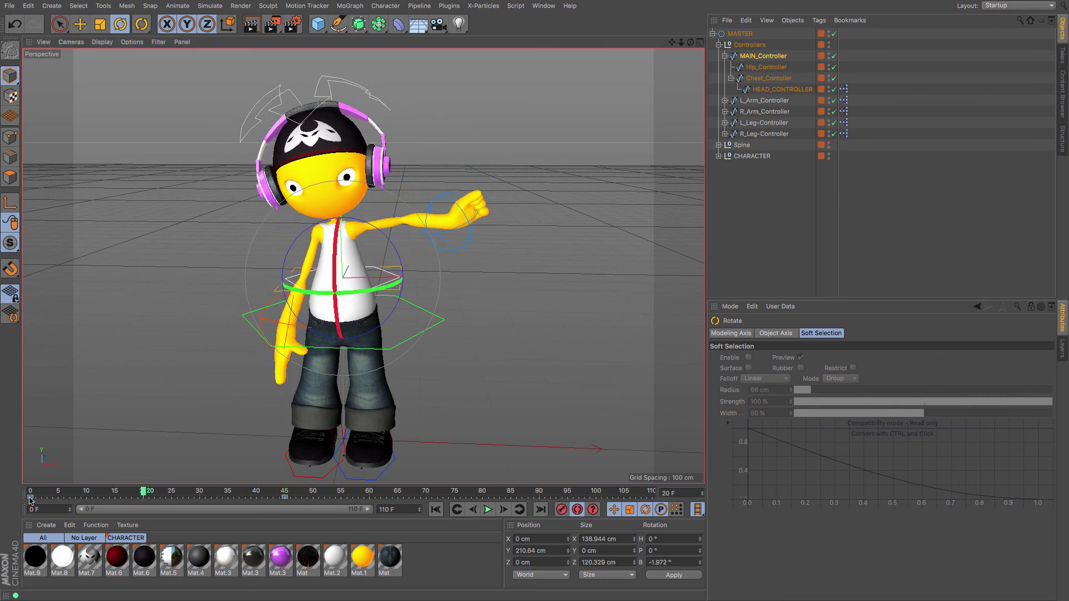
left_click(143, 500)
left_click_drag(143, 491, 422, 502)
left_click(280, 497)
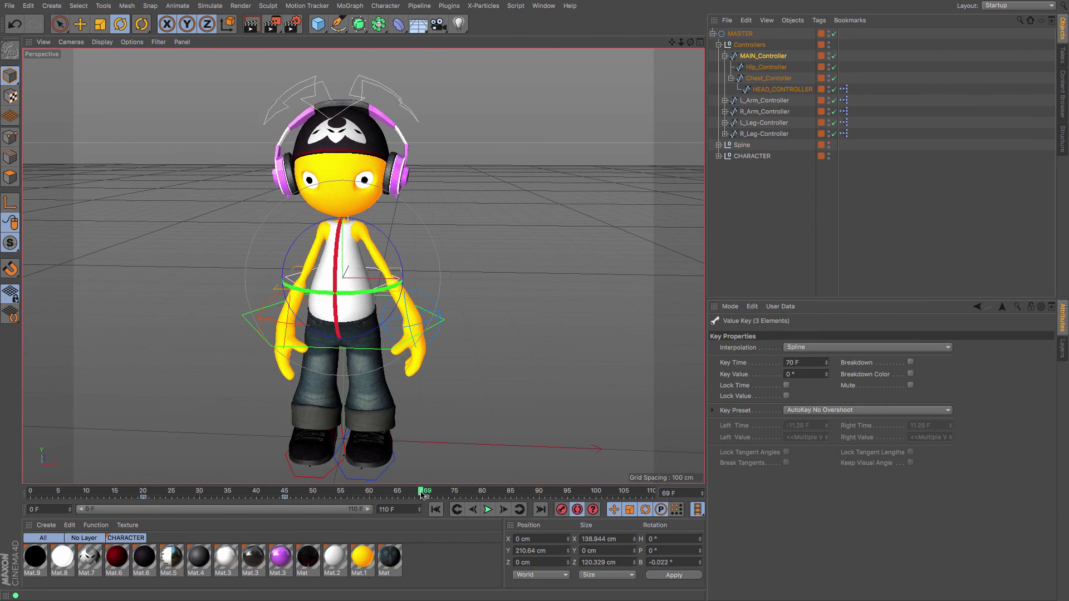
- Play the animation from frame 0 with nothing selected, hiding the Controllers group and MAIN_Controller in the viewport while keeping CHARACTER visible
left_click_drag(388, 493, 29, 492)
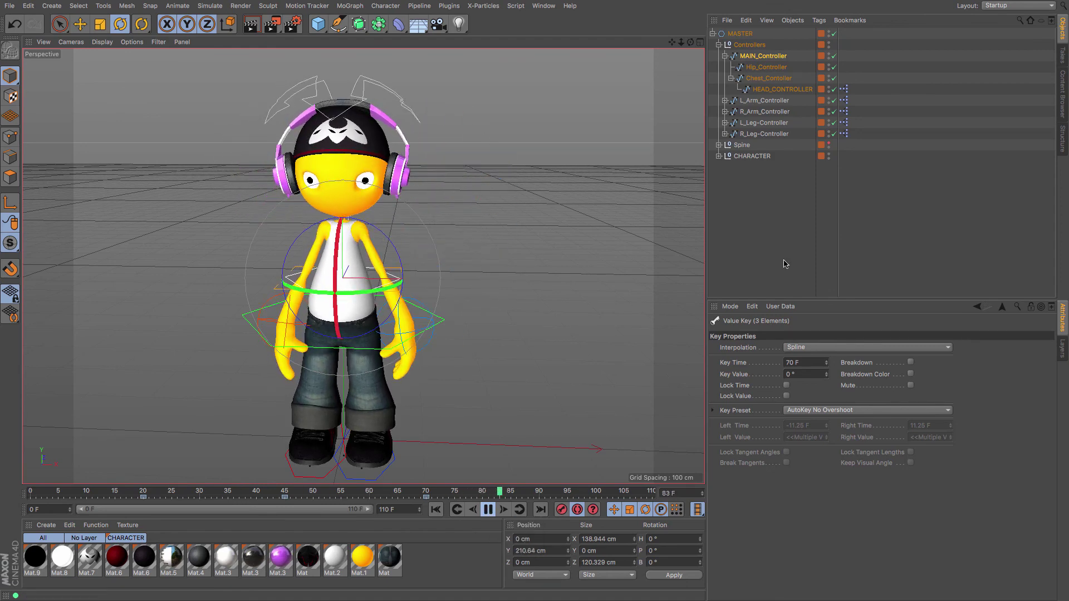
left_click(760, 251)
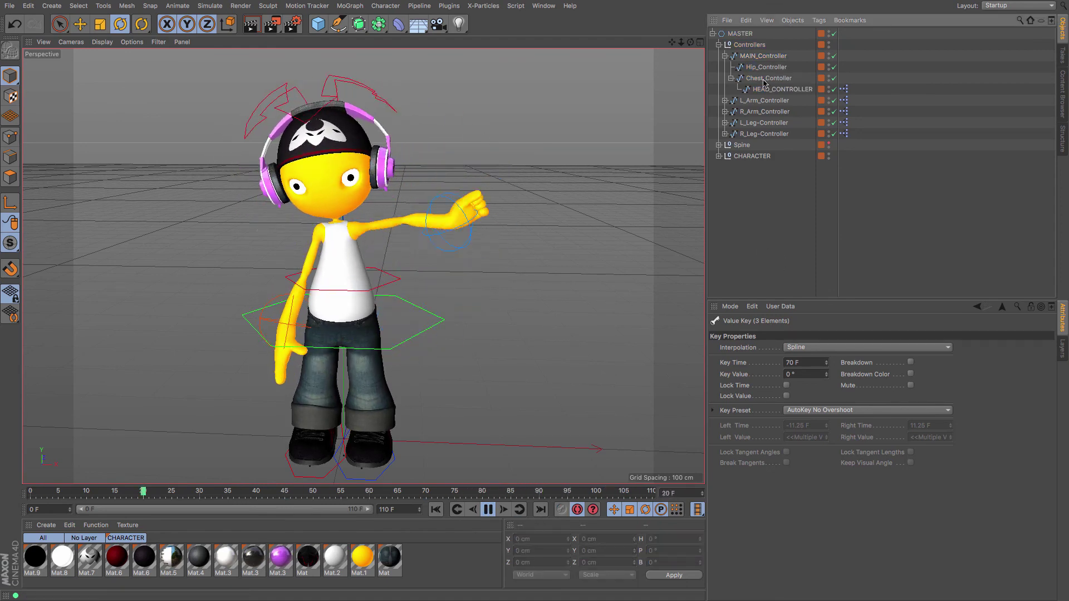
double_click(828, 32)
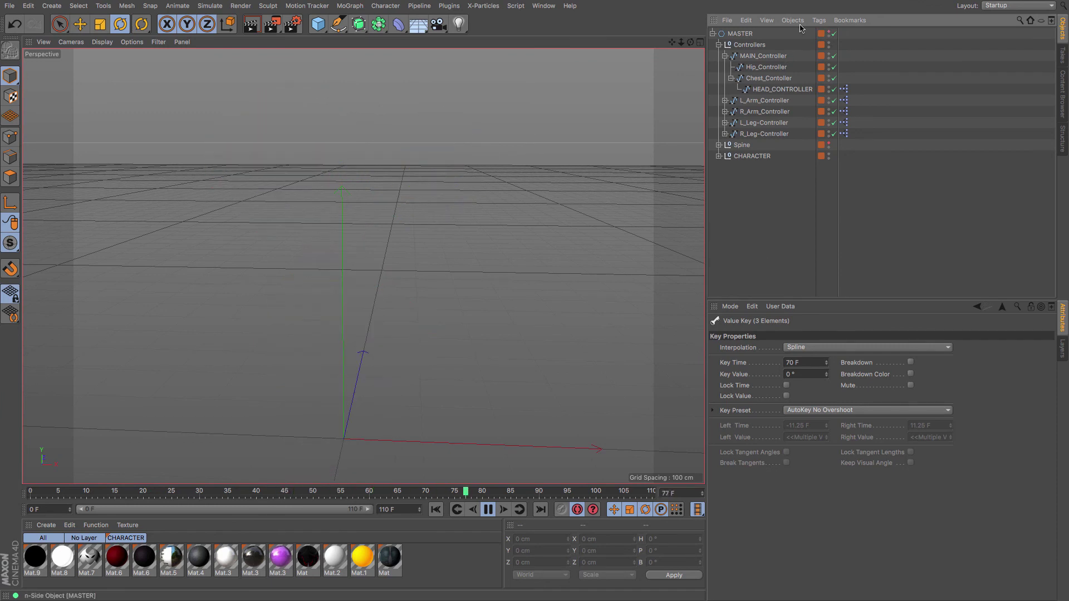
left_click(829, 33)
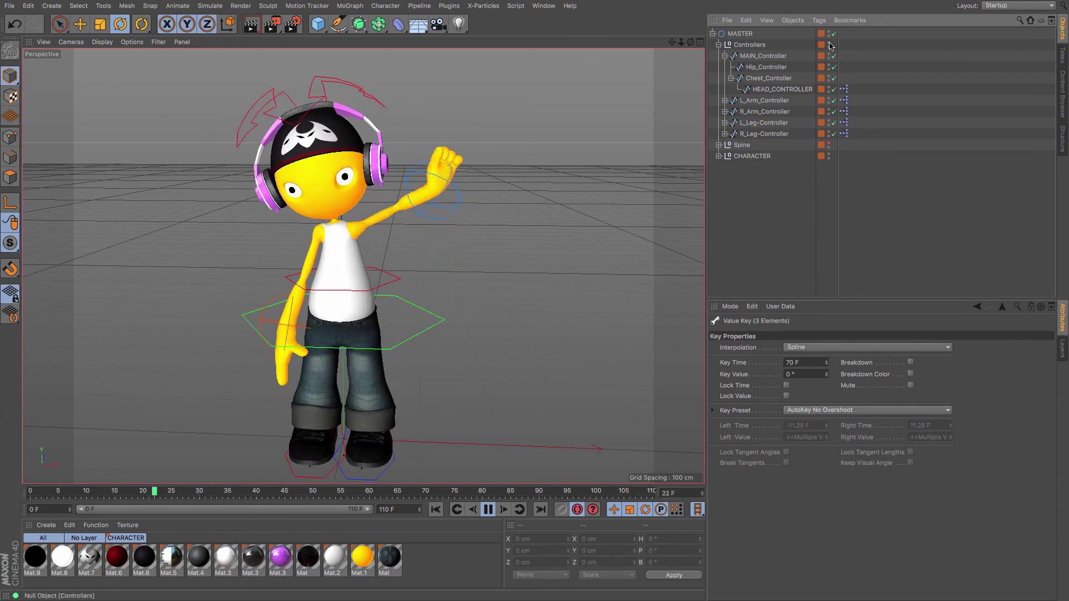
double_click(829, 43)
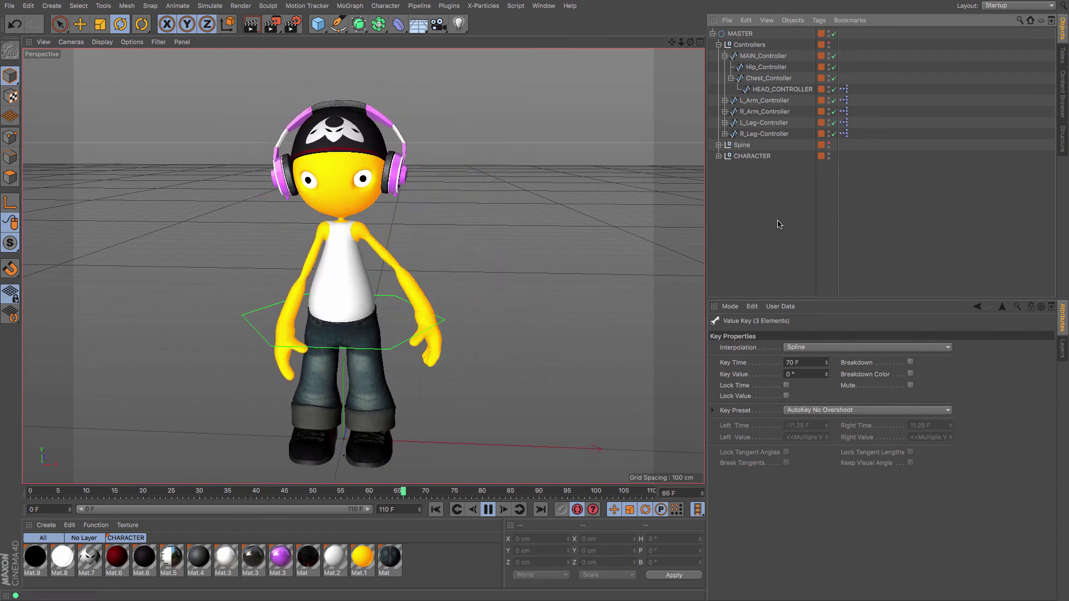
left_click(828, 55)
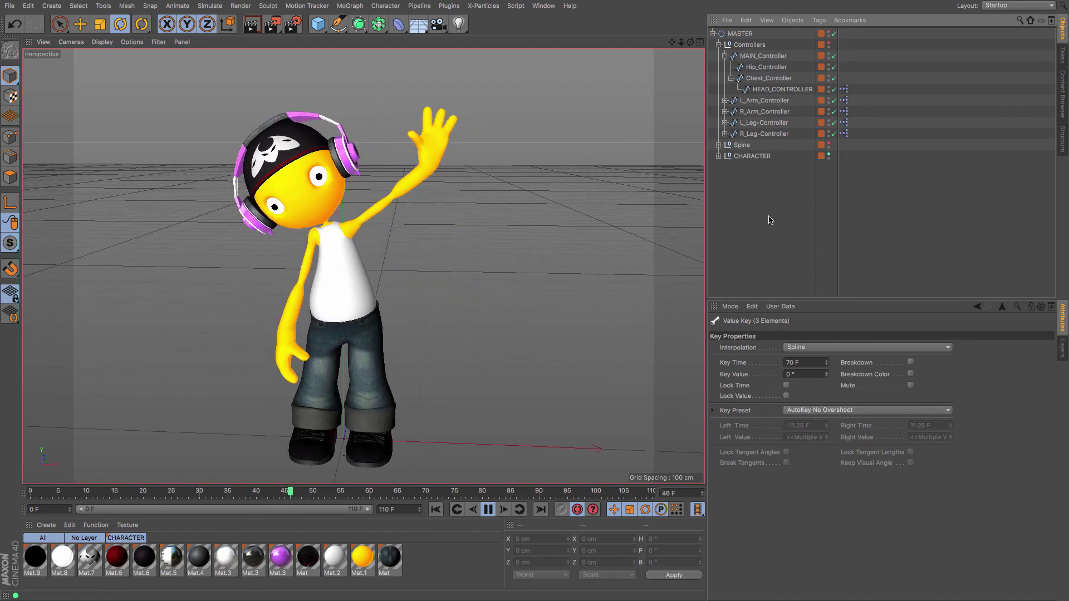